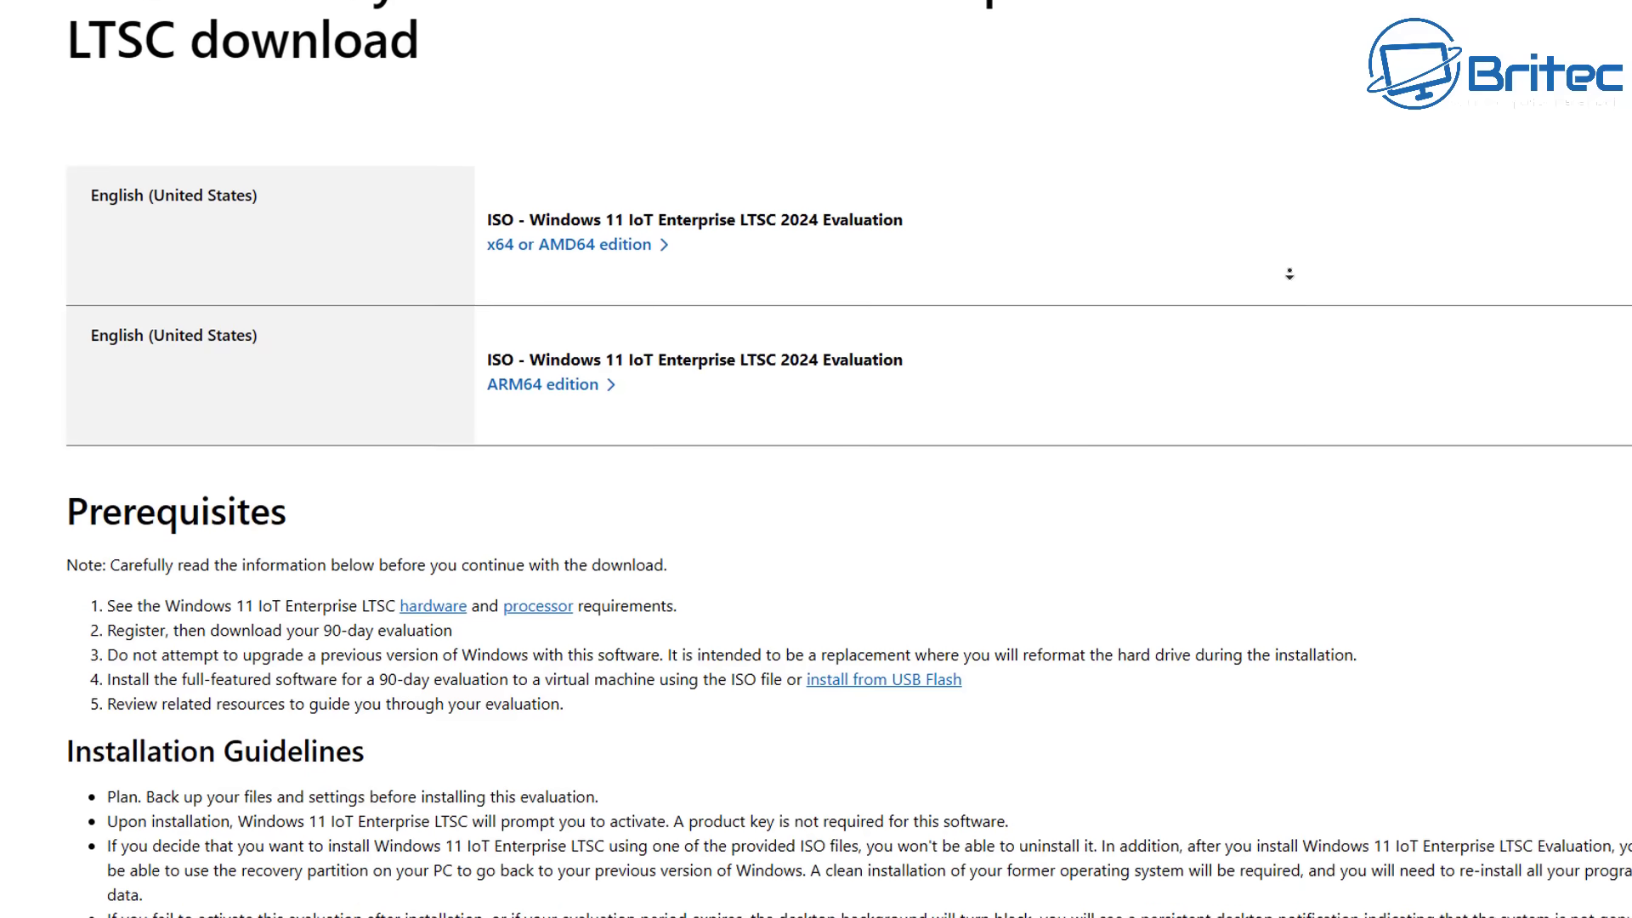
Choose the x64 evaluation ISO, then follow the hardware link to the Minimum System Requirements article.
middle_click(1294, 280)
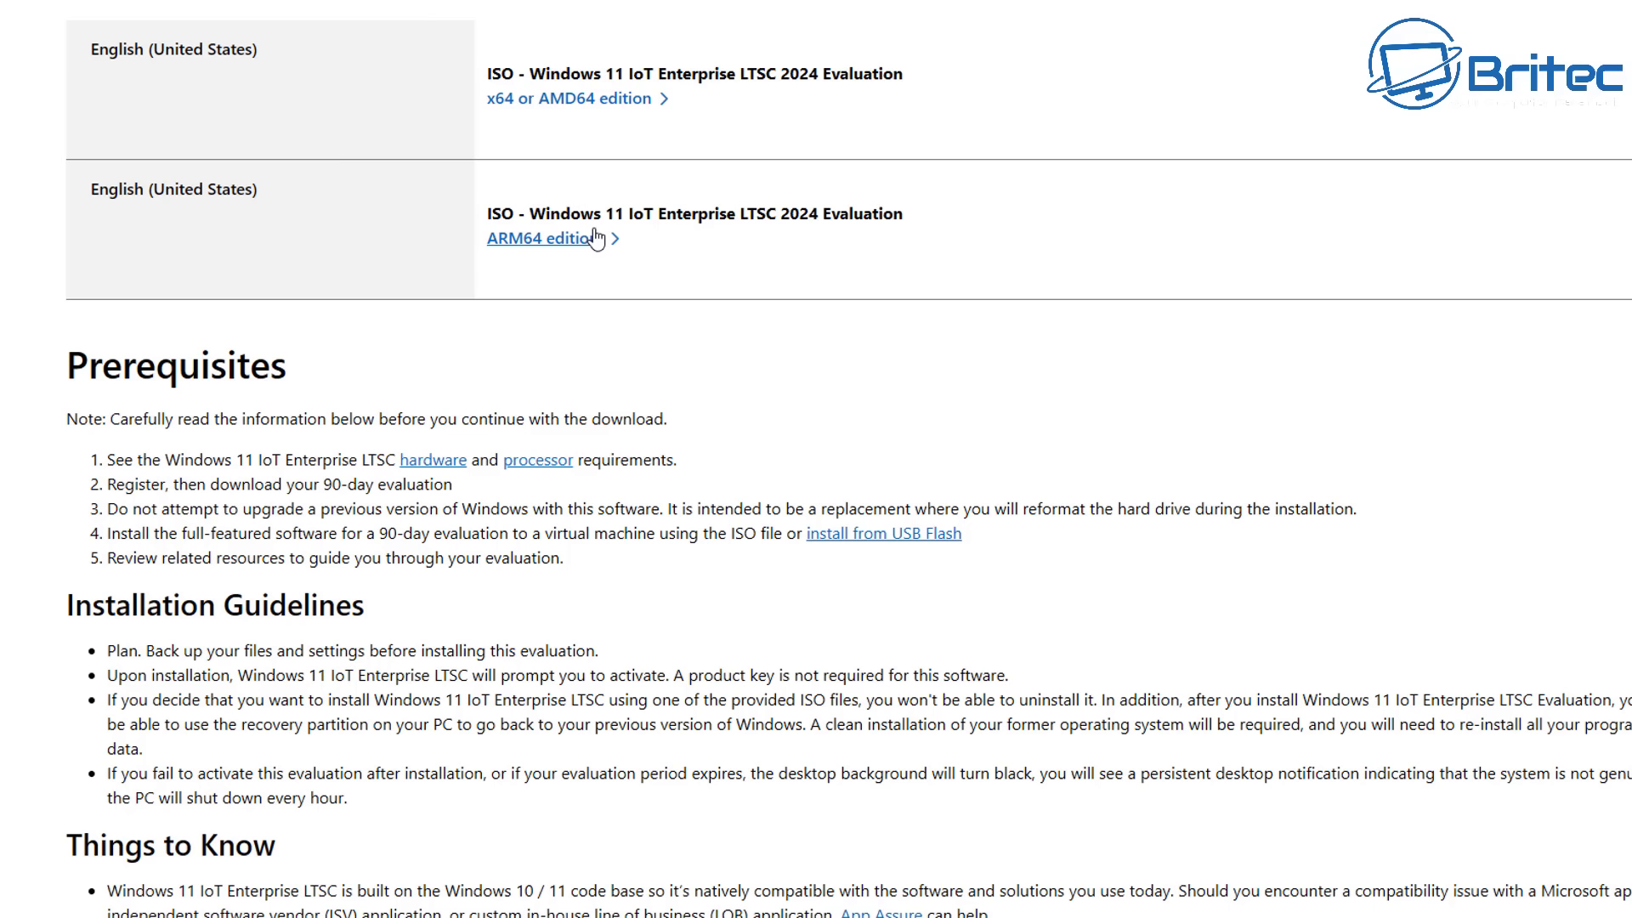
left_click(567, 100)
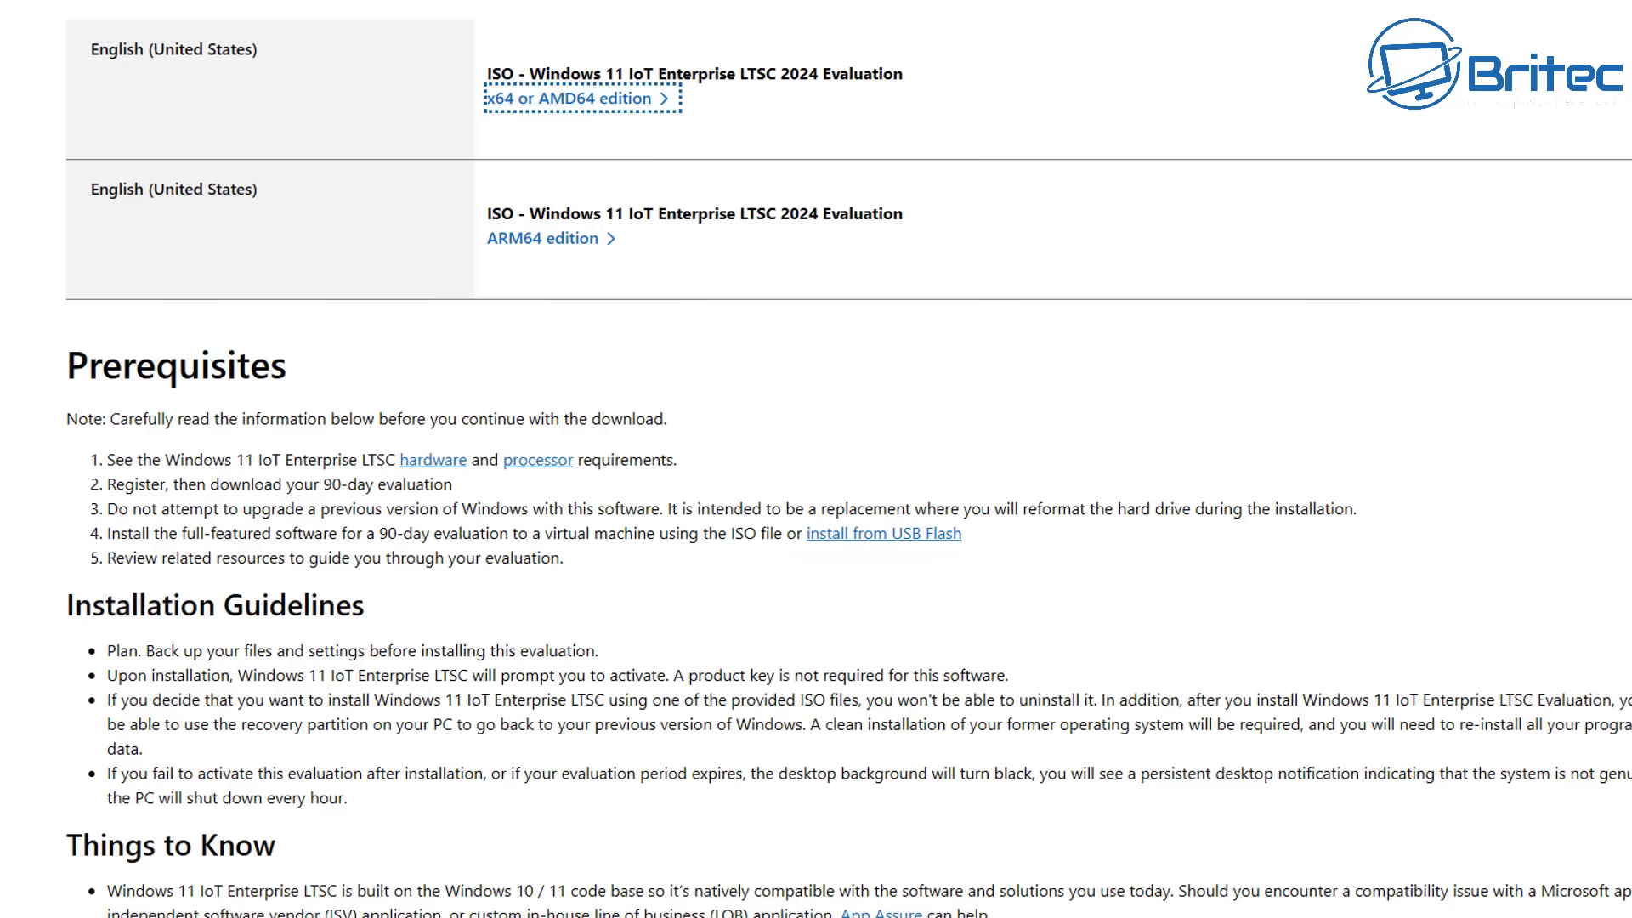
middle_click(1207, 305)
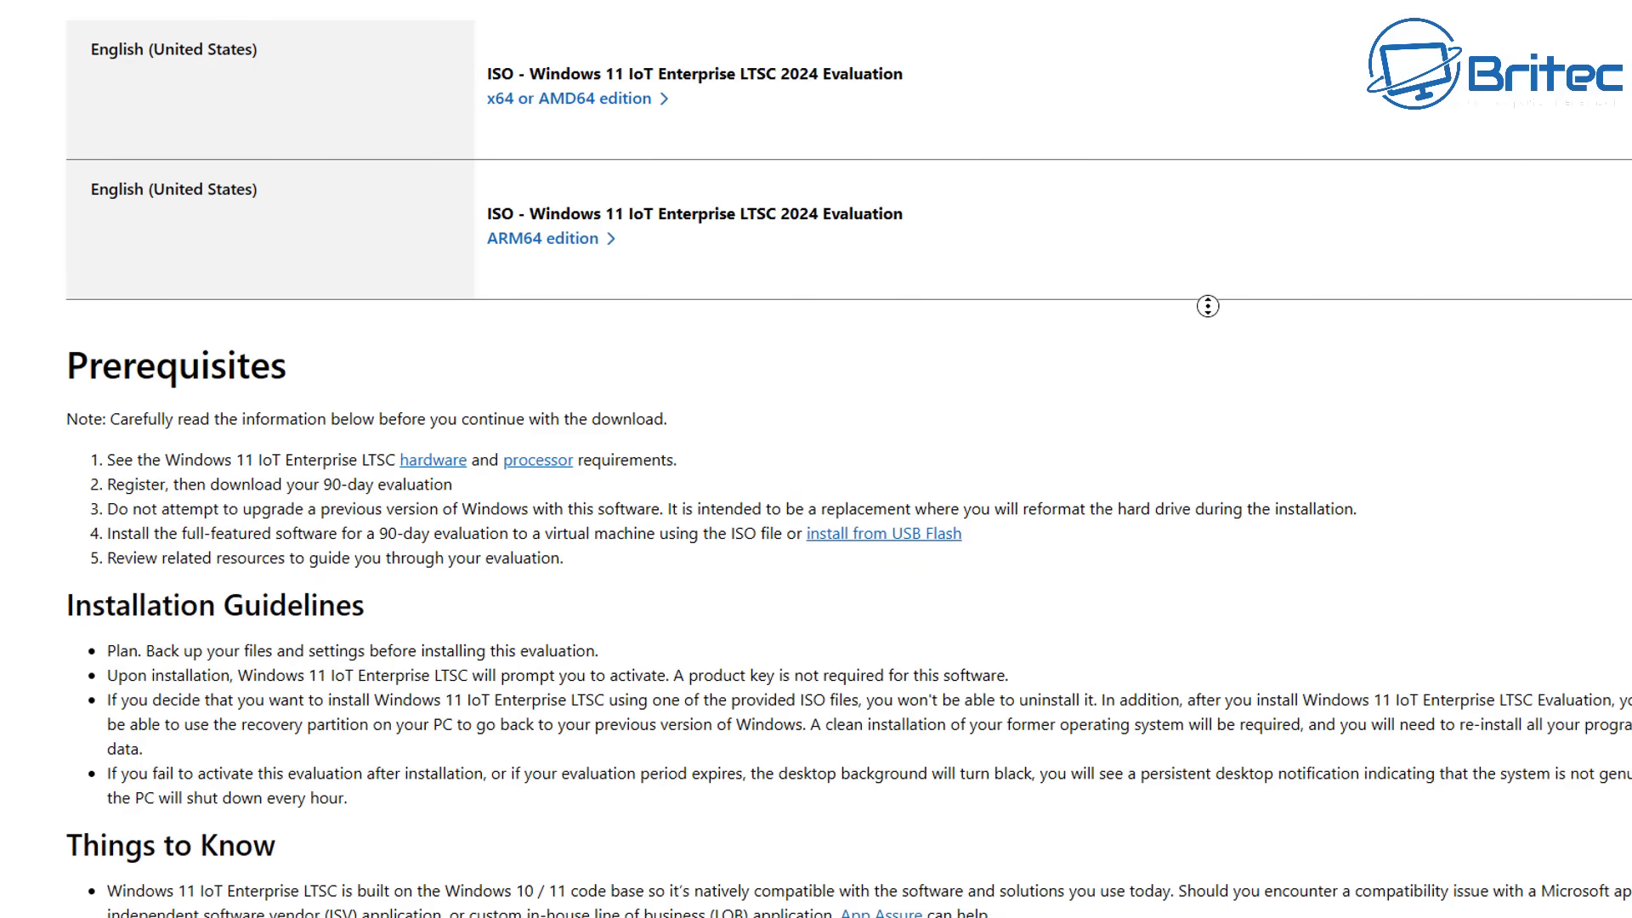
scroll(1210, 340, "down", 2)
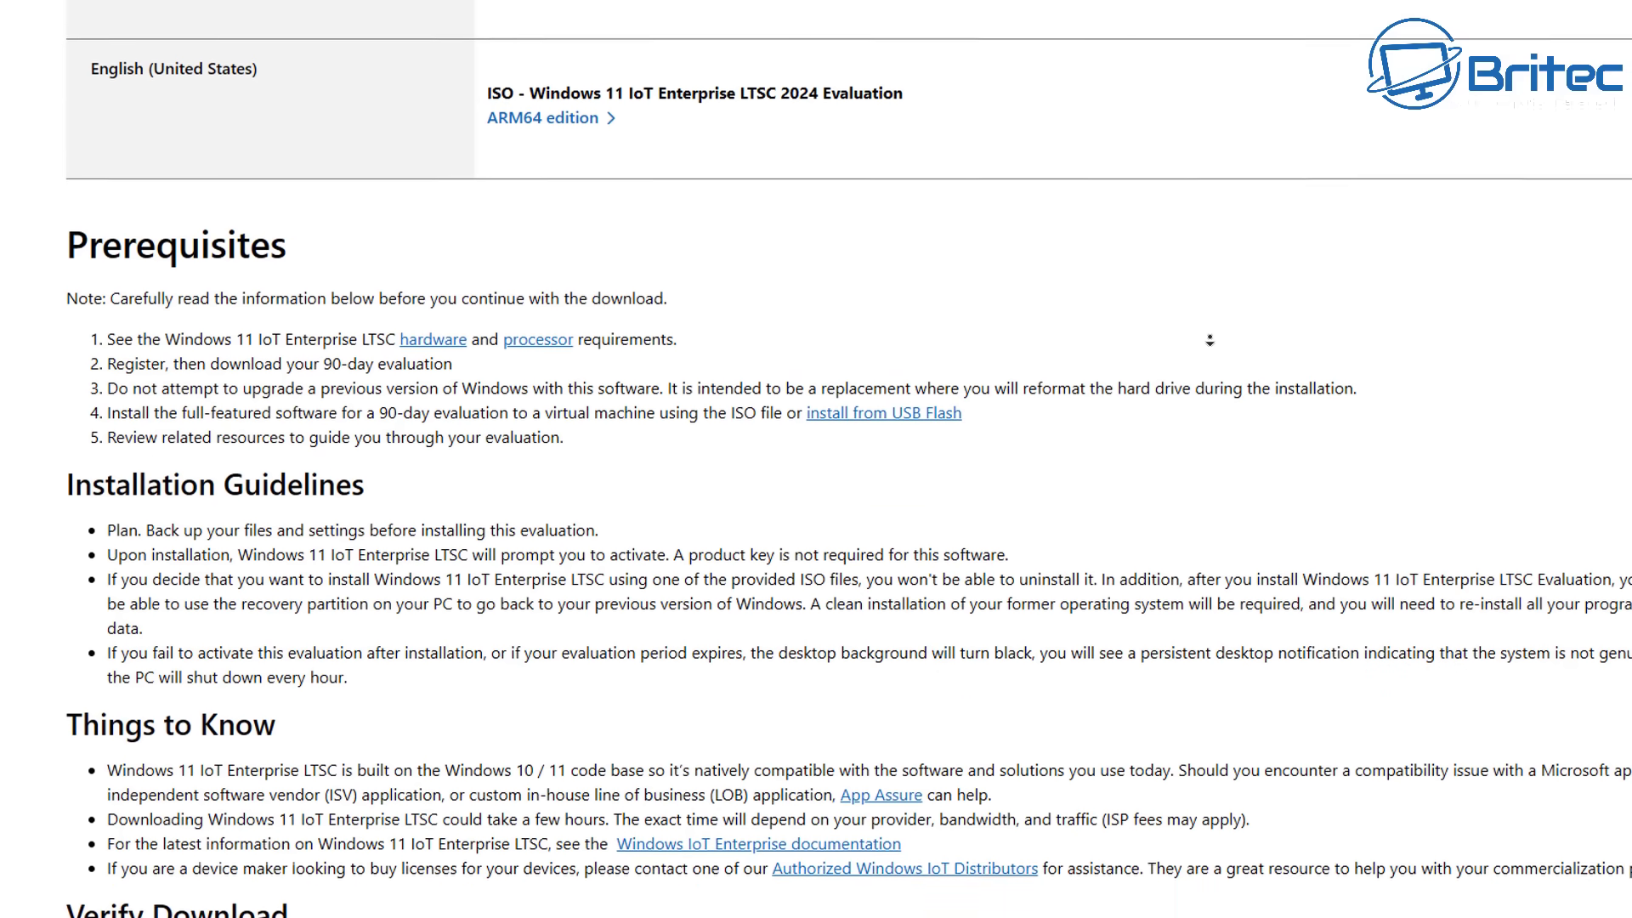
scroll(1209, 340, "down", 3)
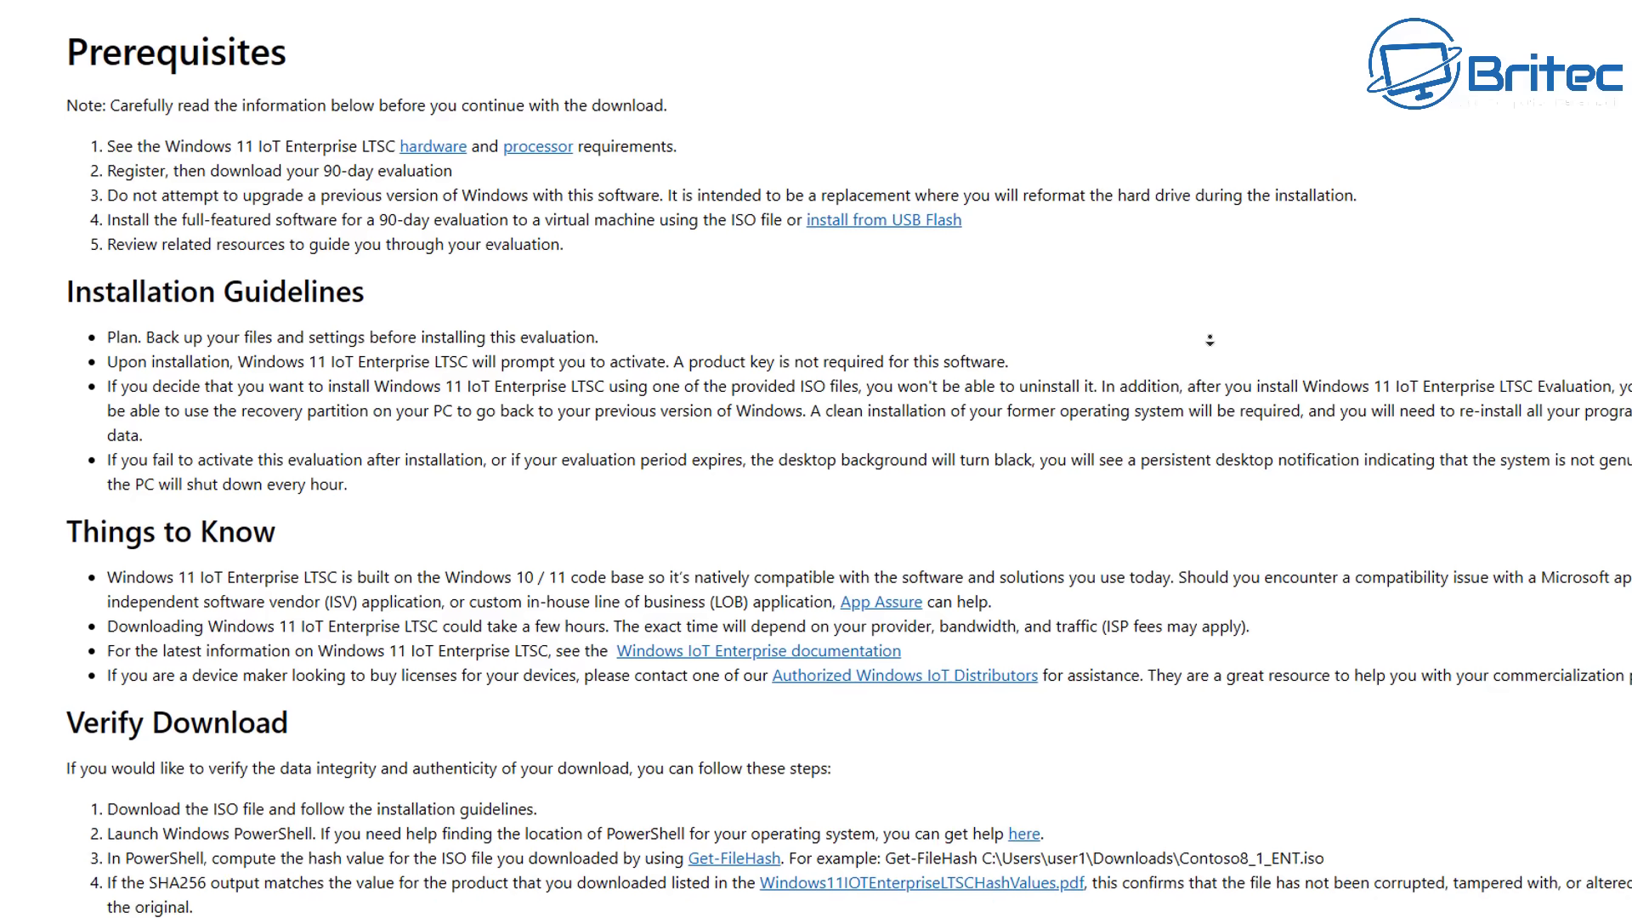
scroll(1210, 339, "down", 1)
left_click(1211, 338)
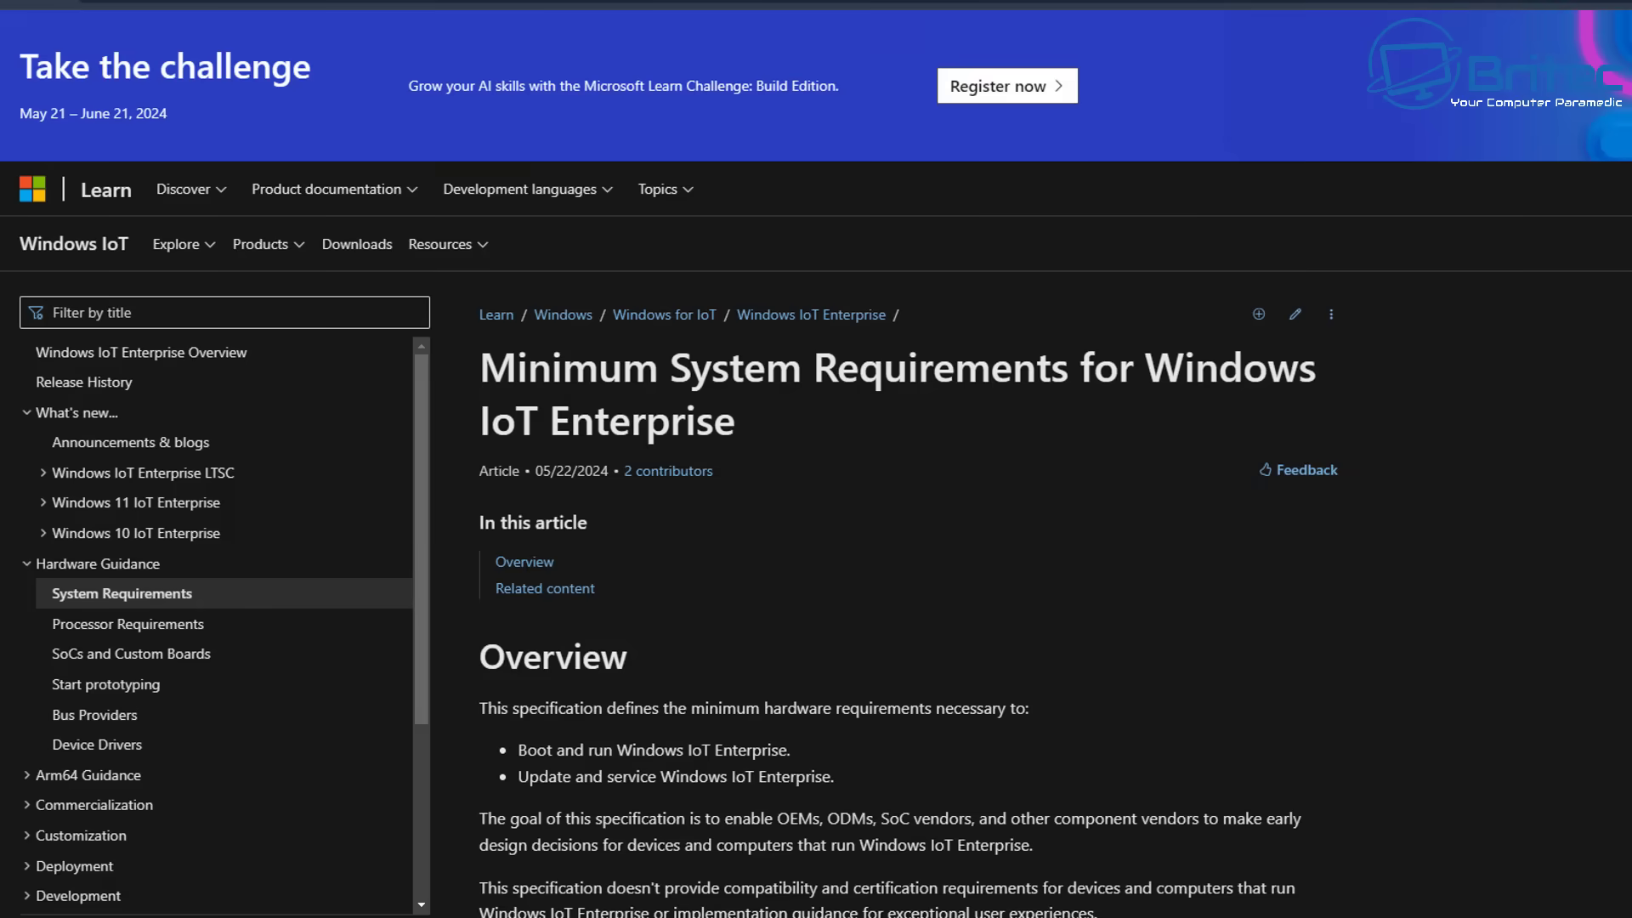
scroll(816, 459, "down", 2)
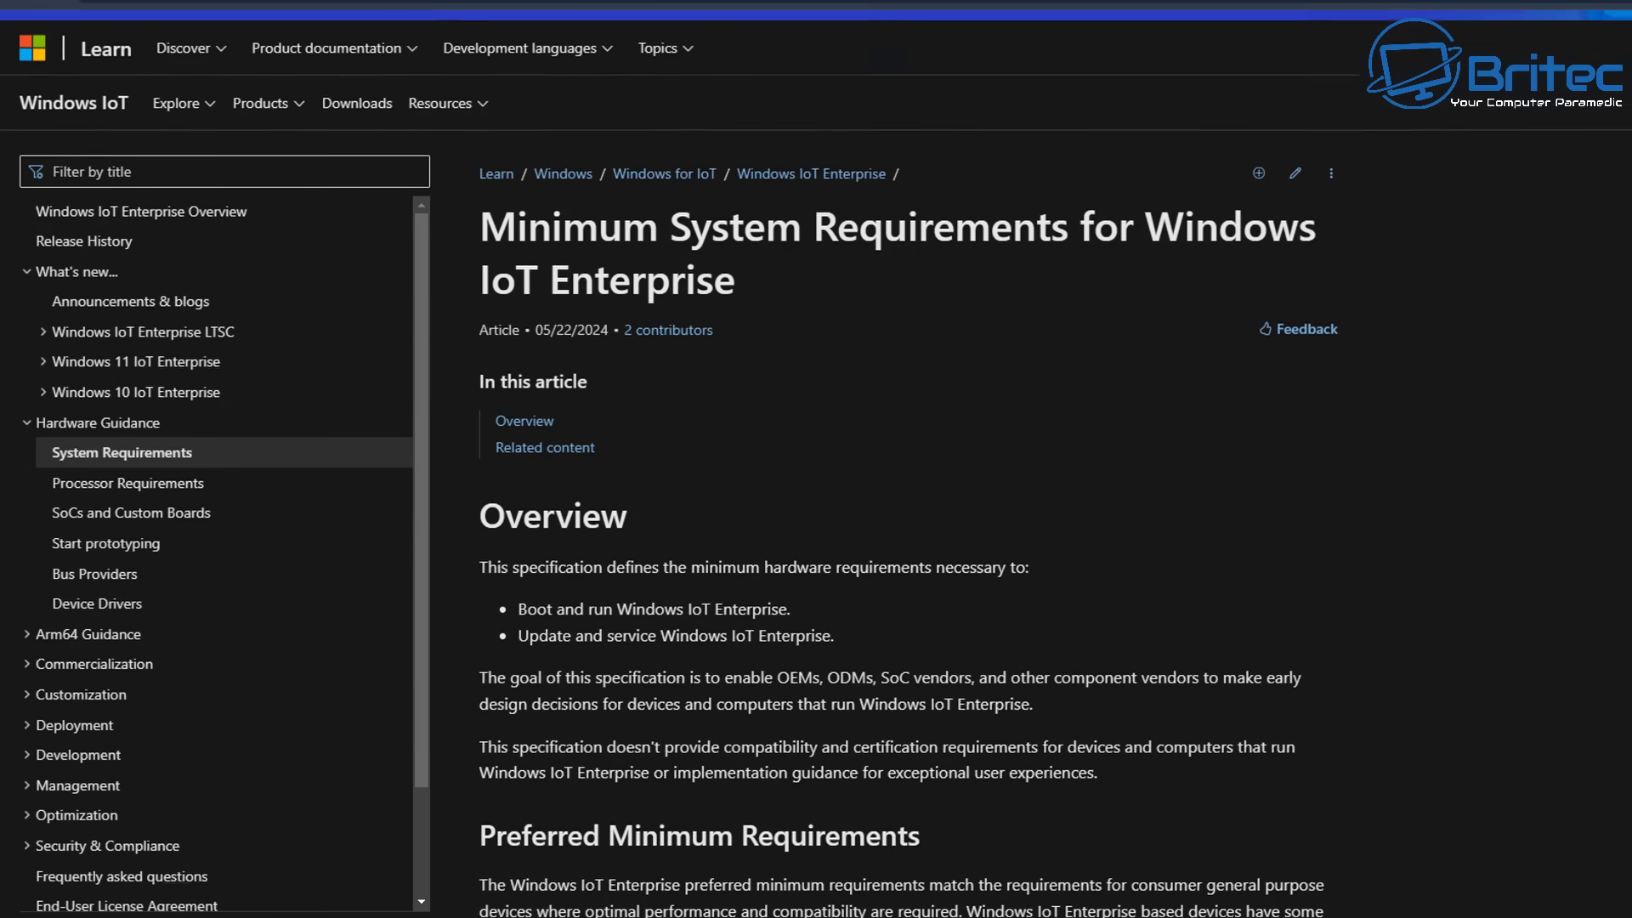
scroll(909, 459, "down", 2)
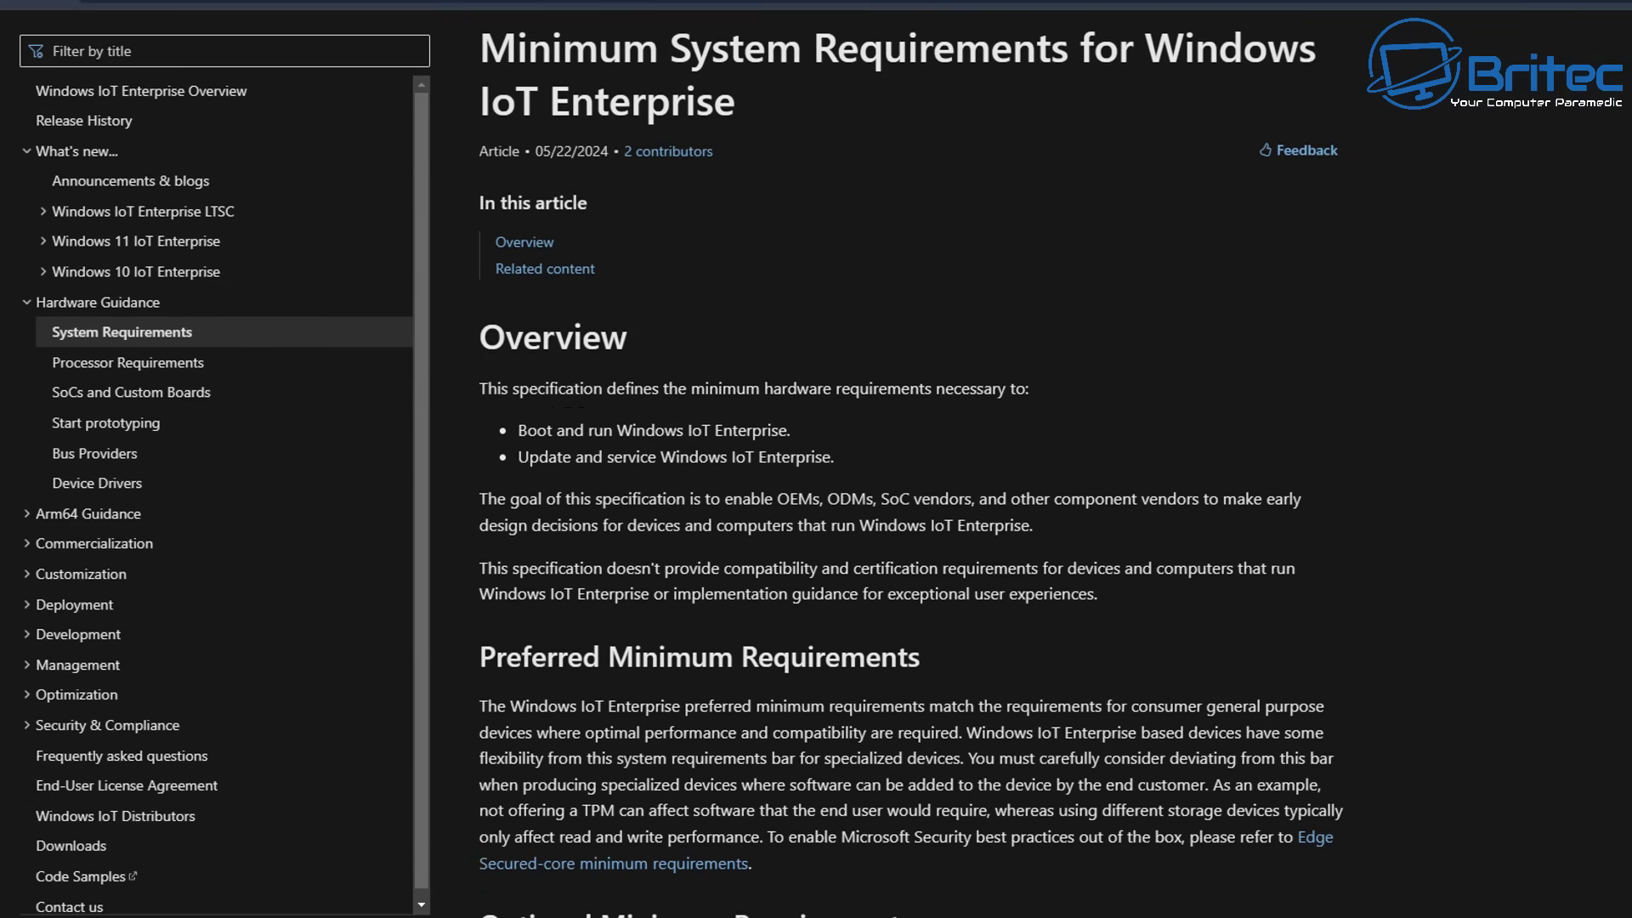
scroll(910, 459, "down", 2)
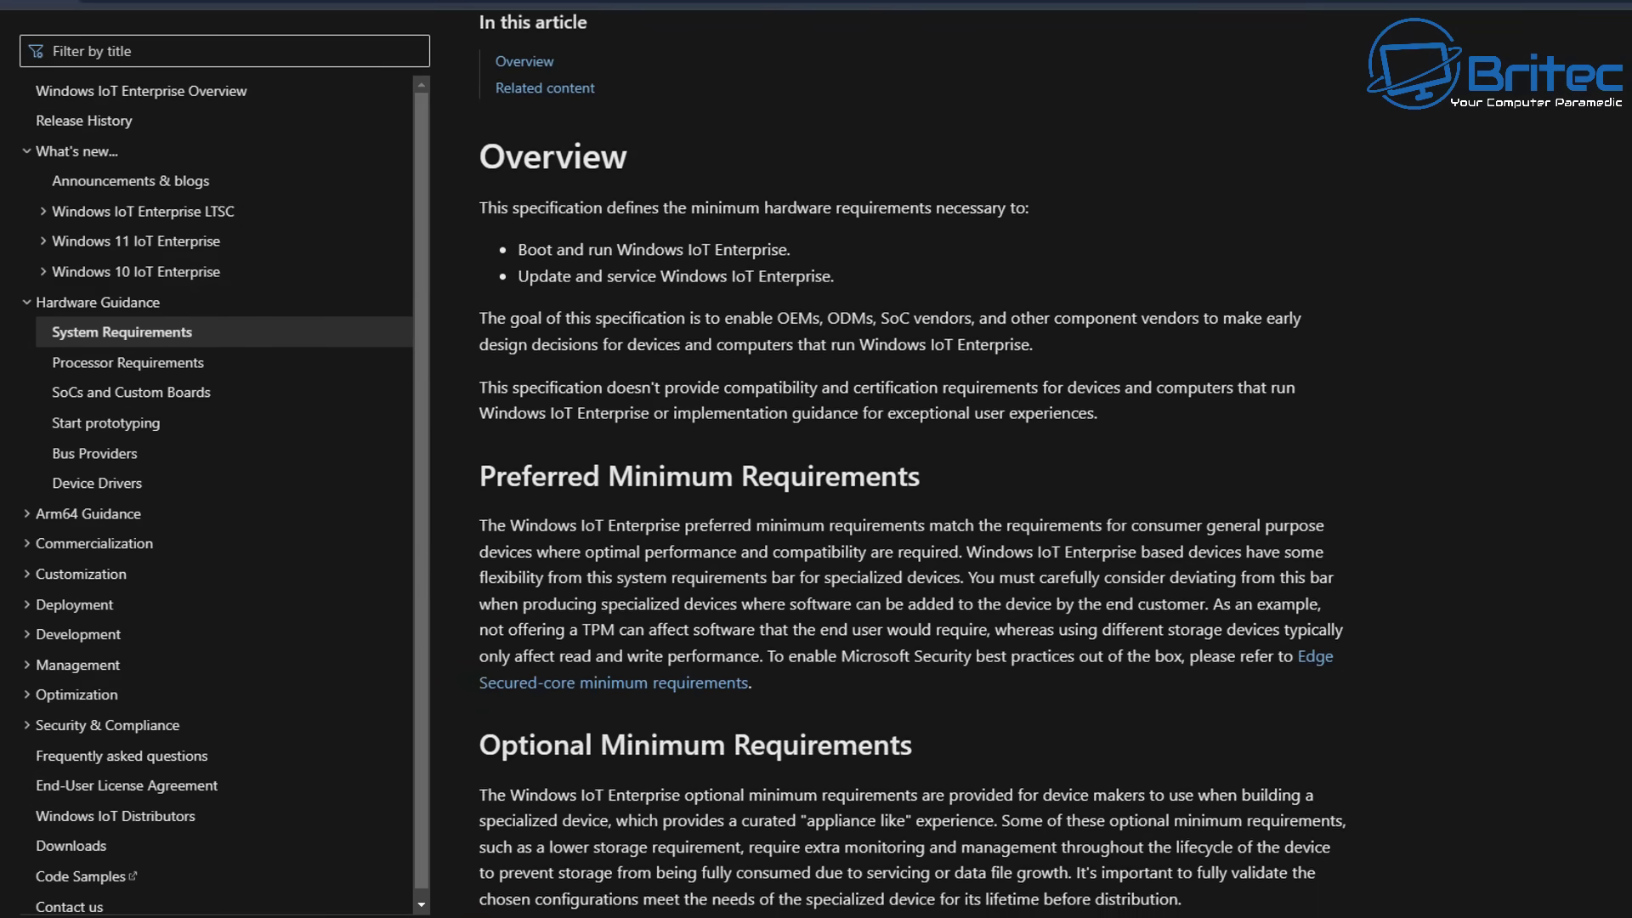
scroll(909, 459, "down", 2)
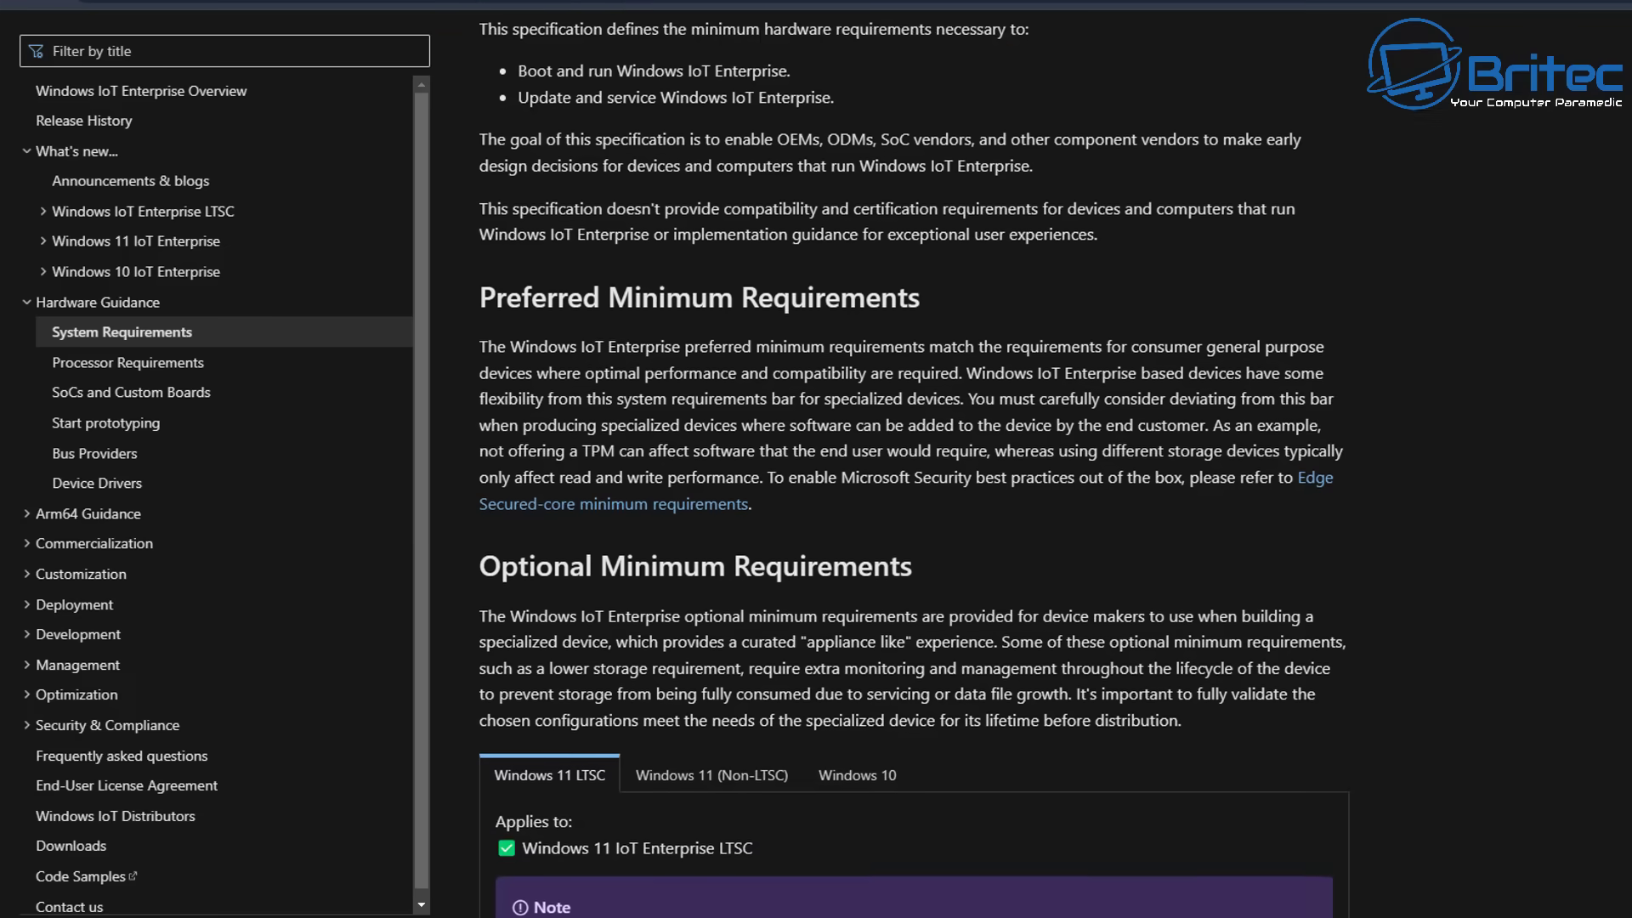
scroll(909, 459, "down", 2)
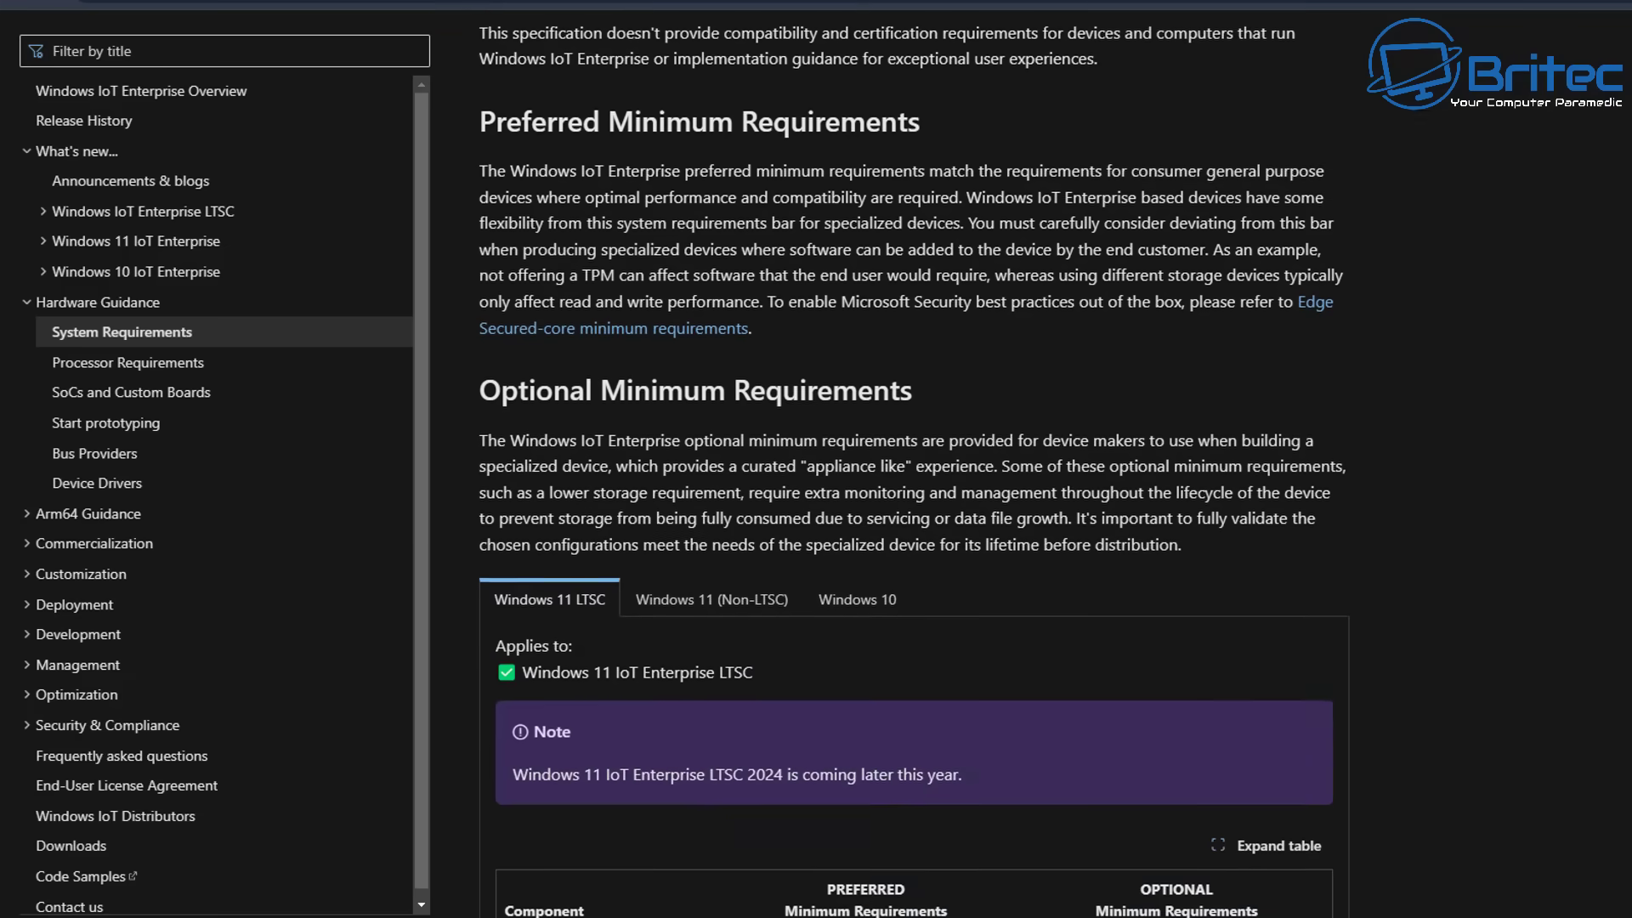
scroll(909, 459, "down", 2)
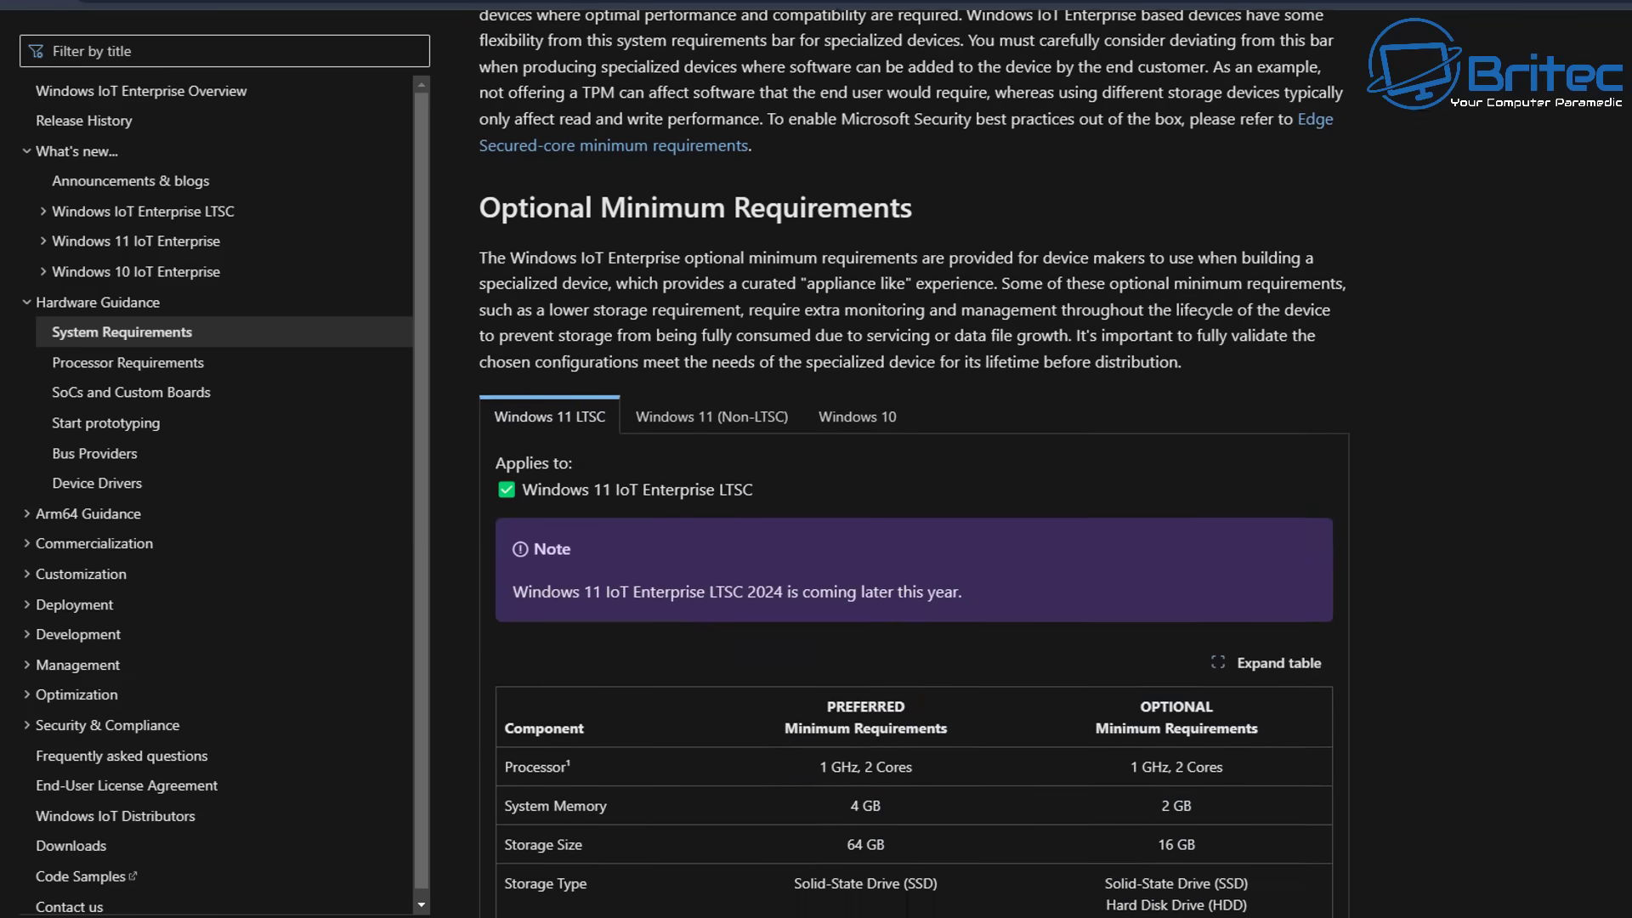
scroll(909, 459, "down", 1)
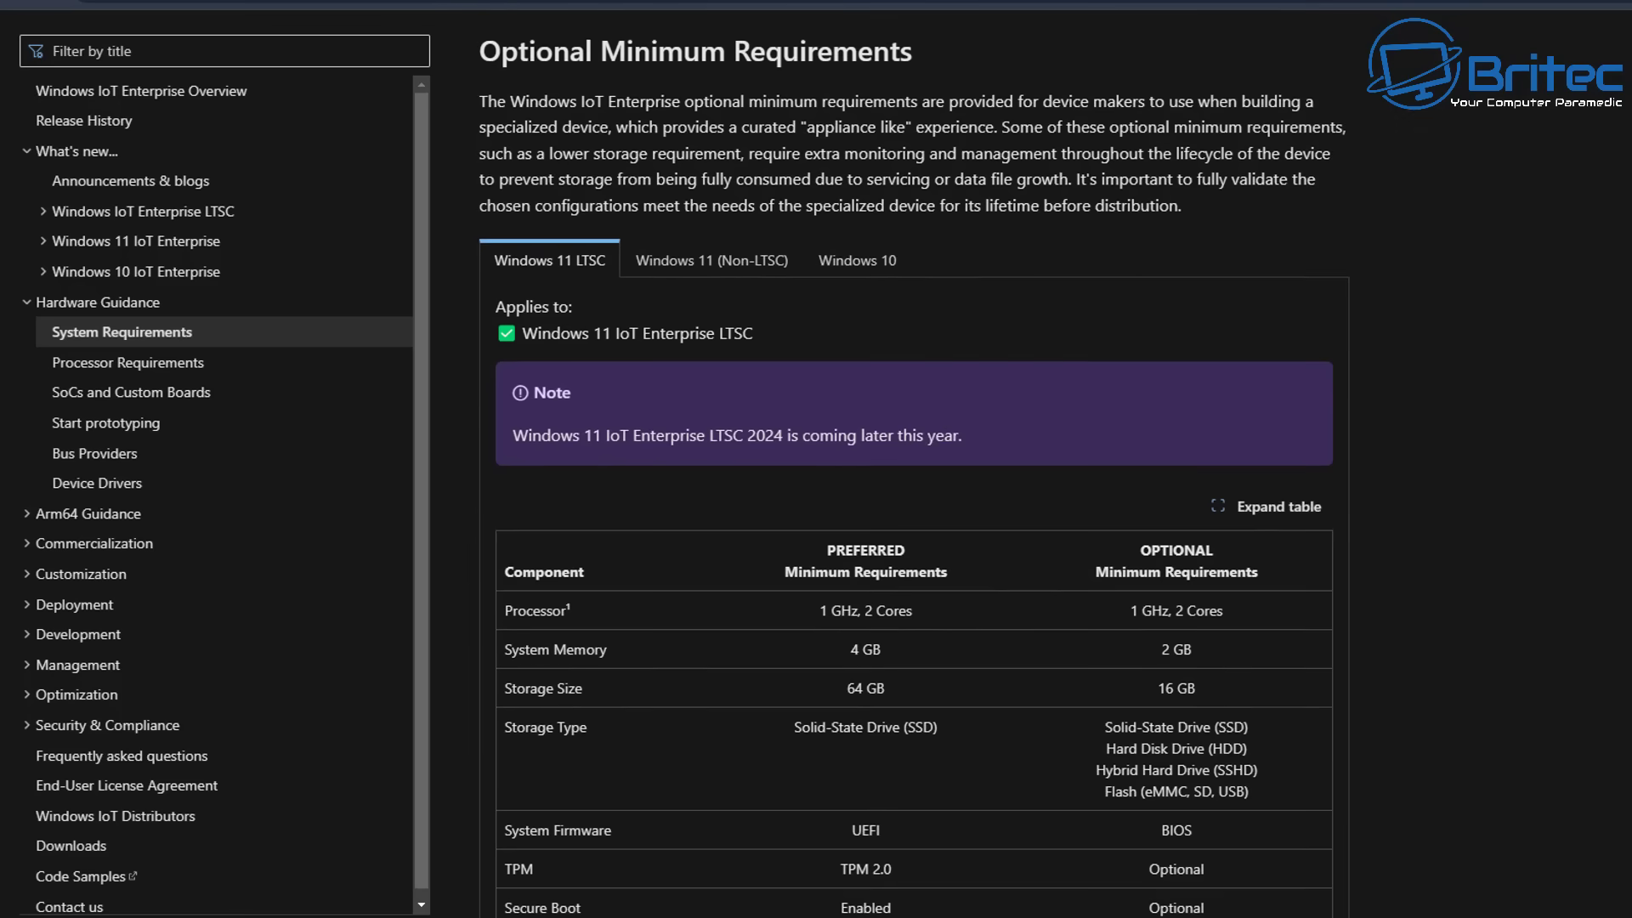
middle_click(1526, 659)
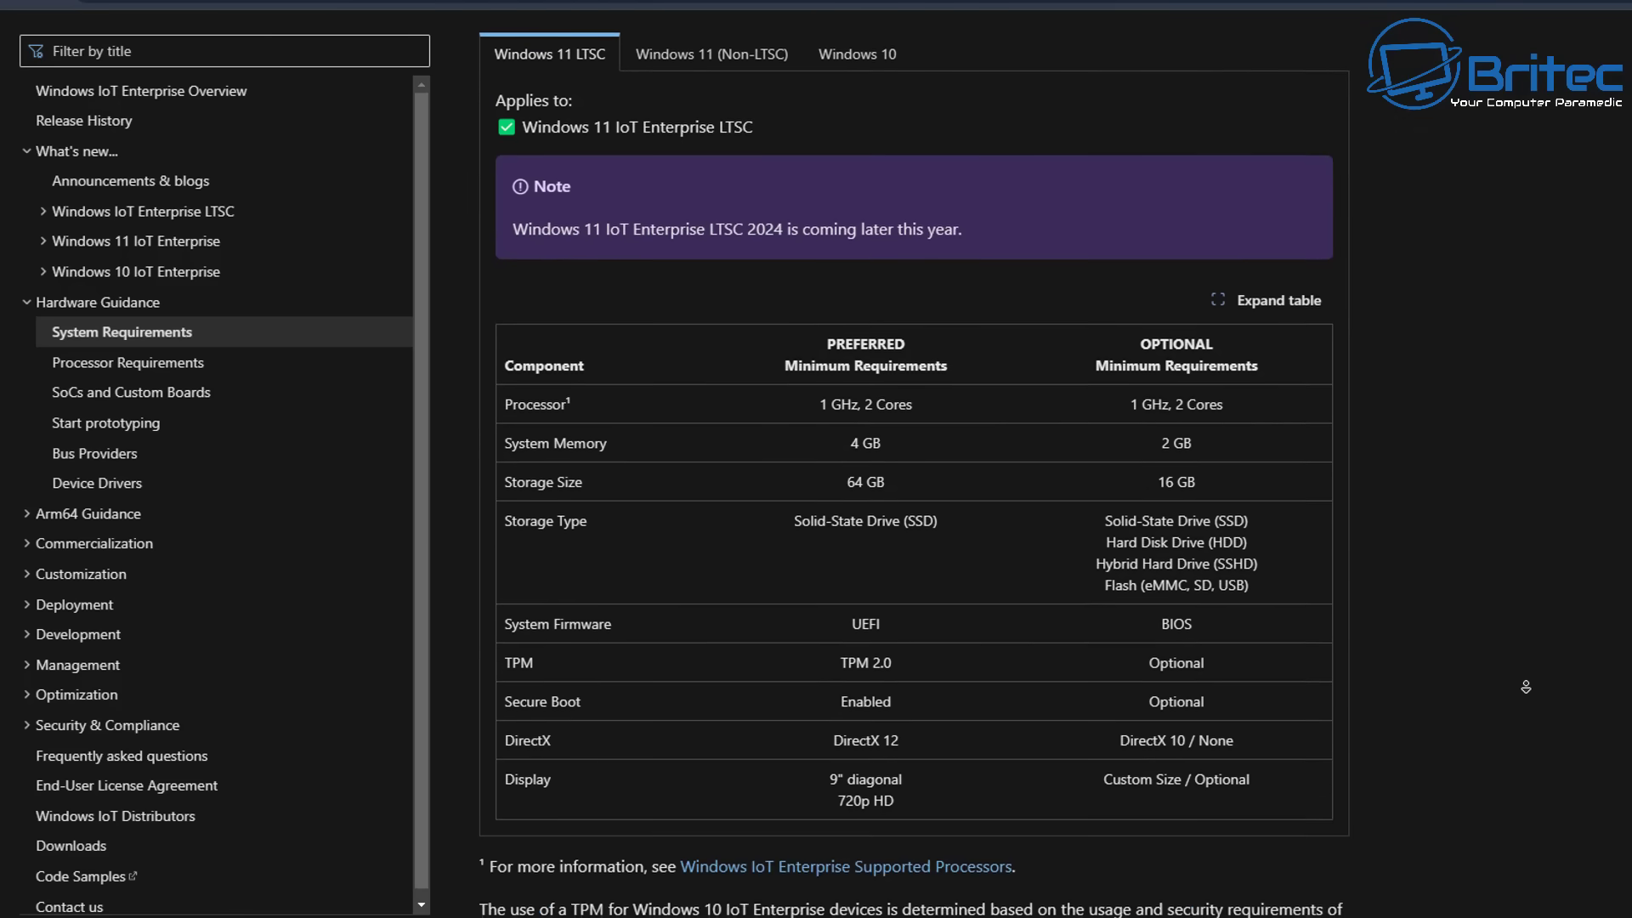
left_click(1526, 687)
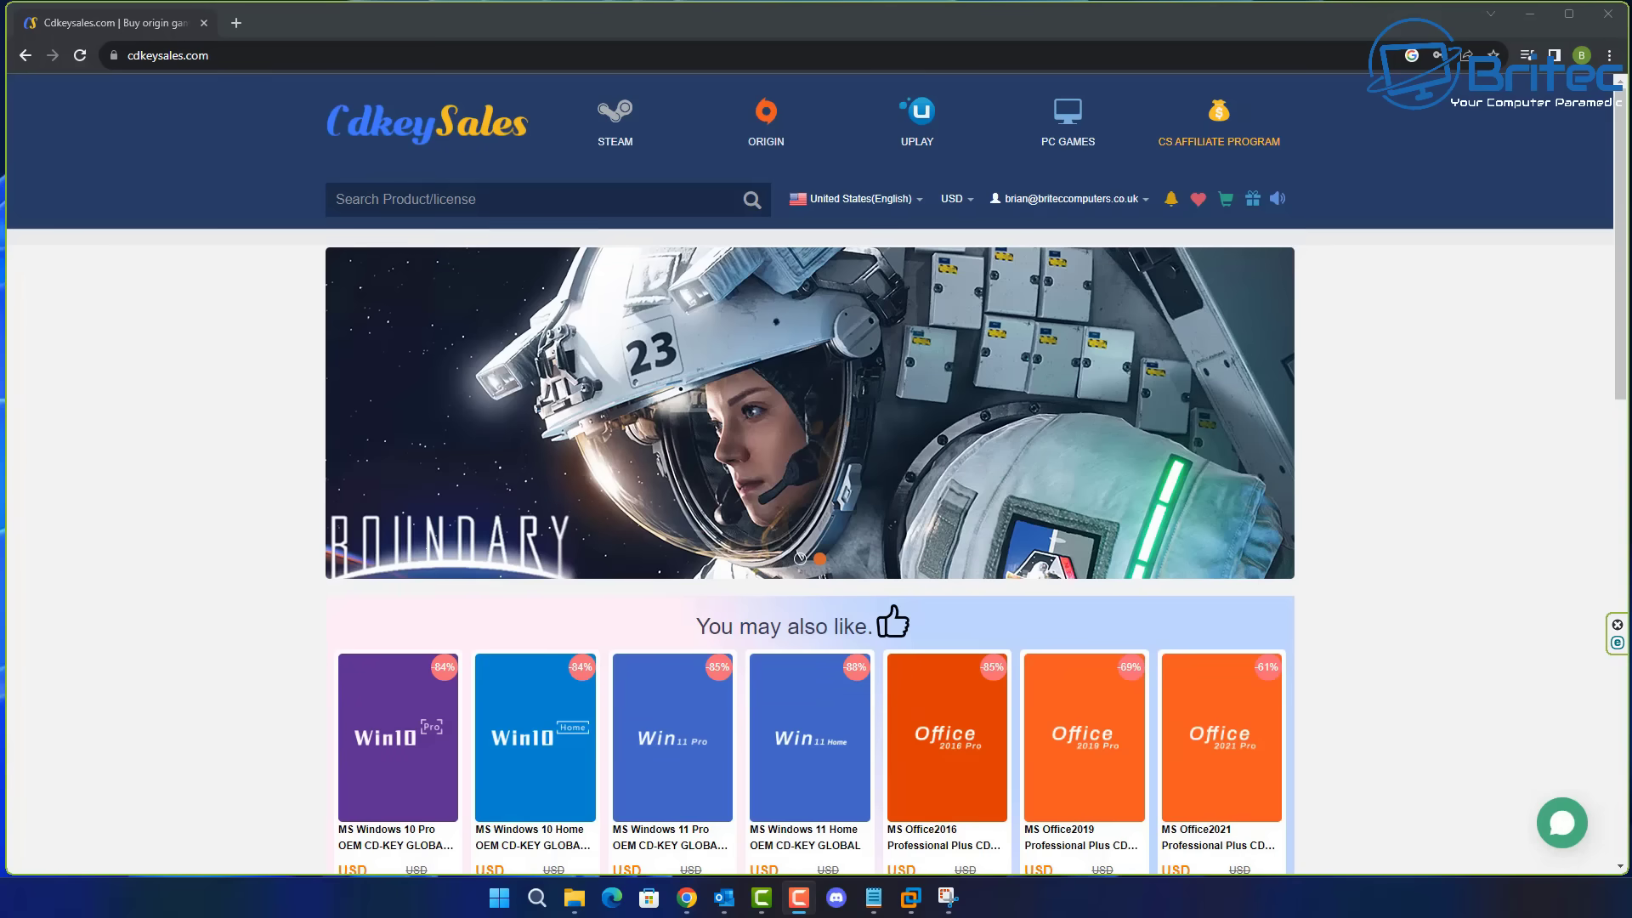
Open the Windows 10 Pro OEM key product page and start buying it.
scroll(708, 708, "down", 1)
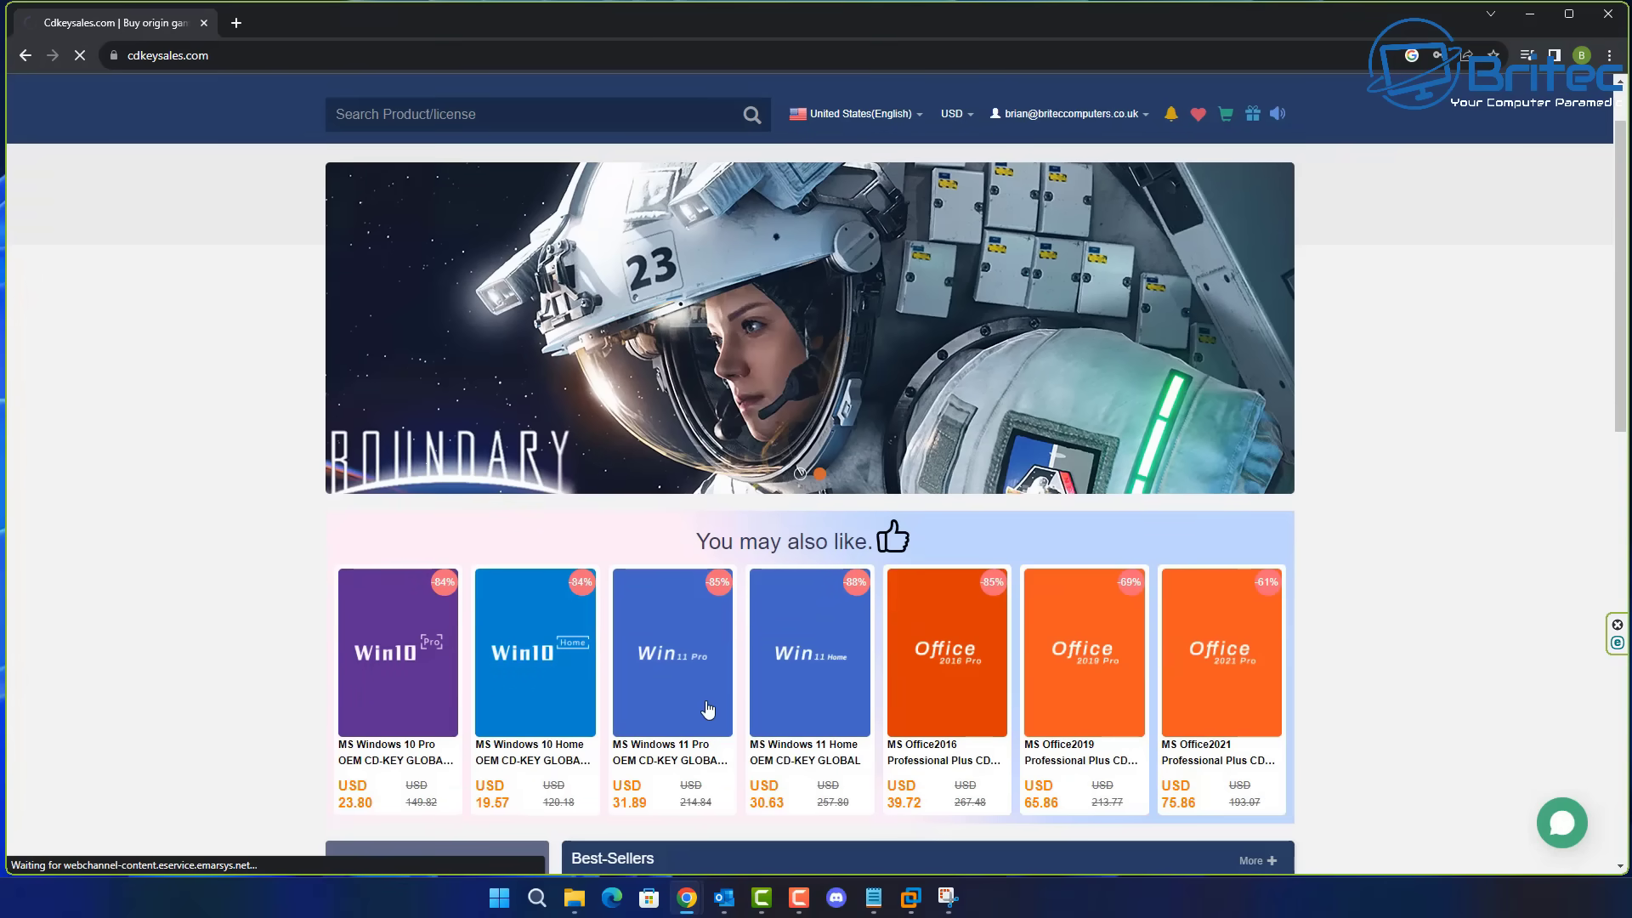
left_click(708, 709)
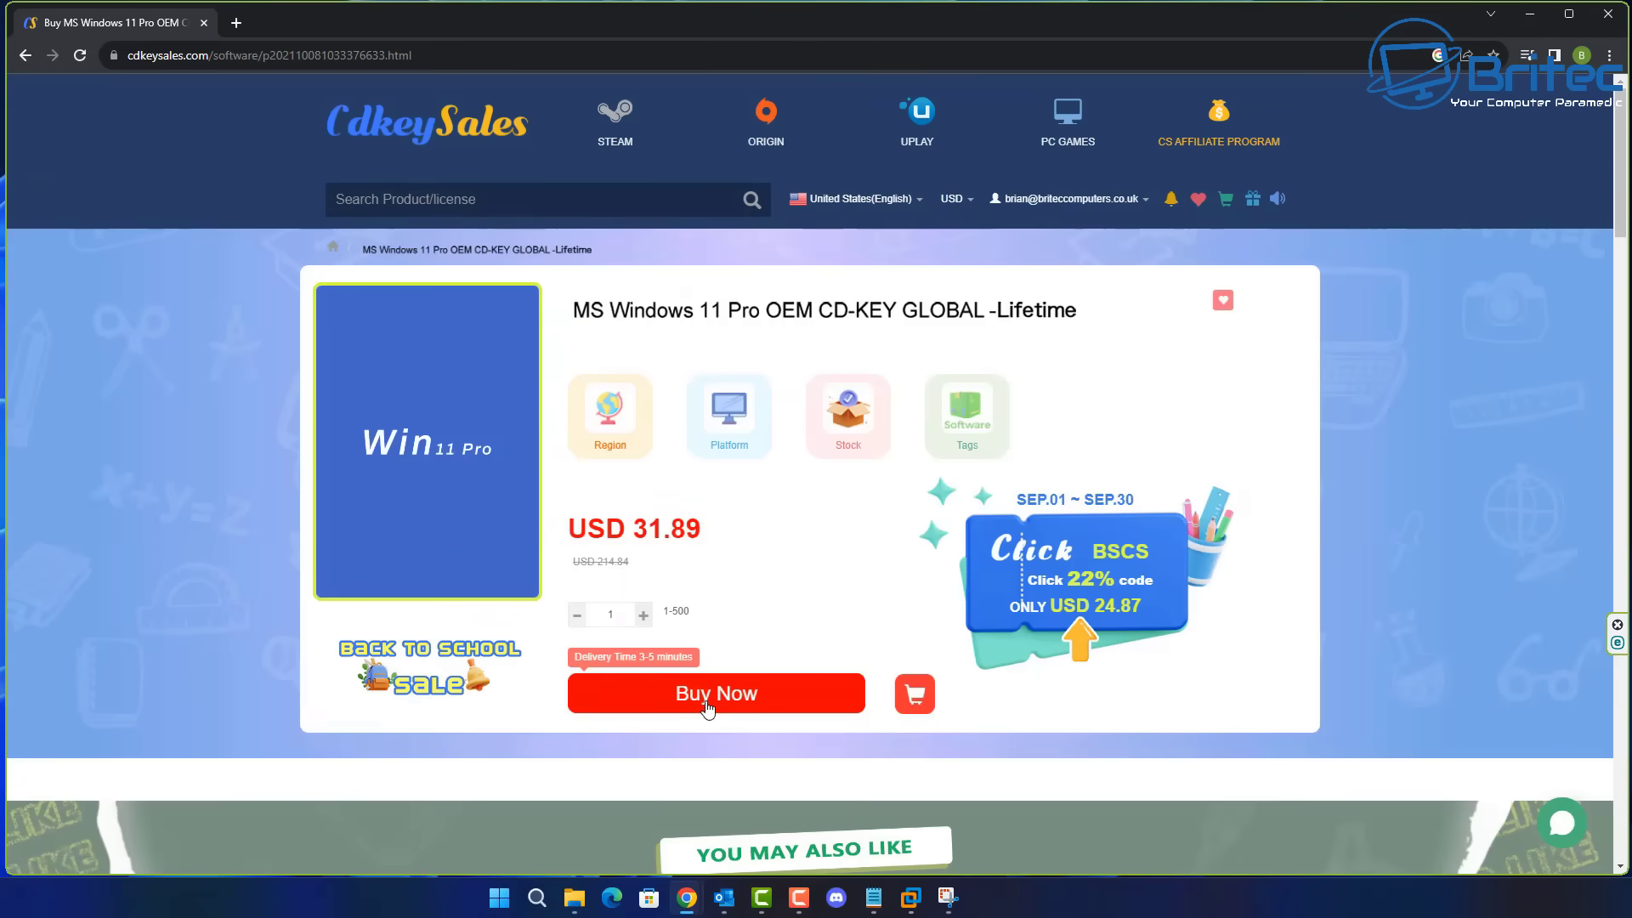
left_click(25, 55)
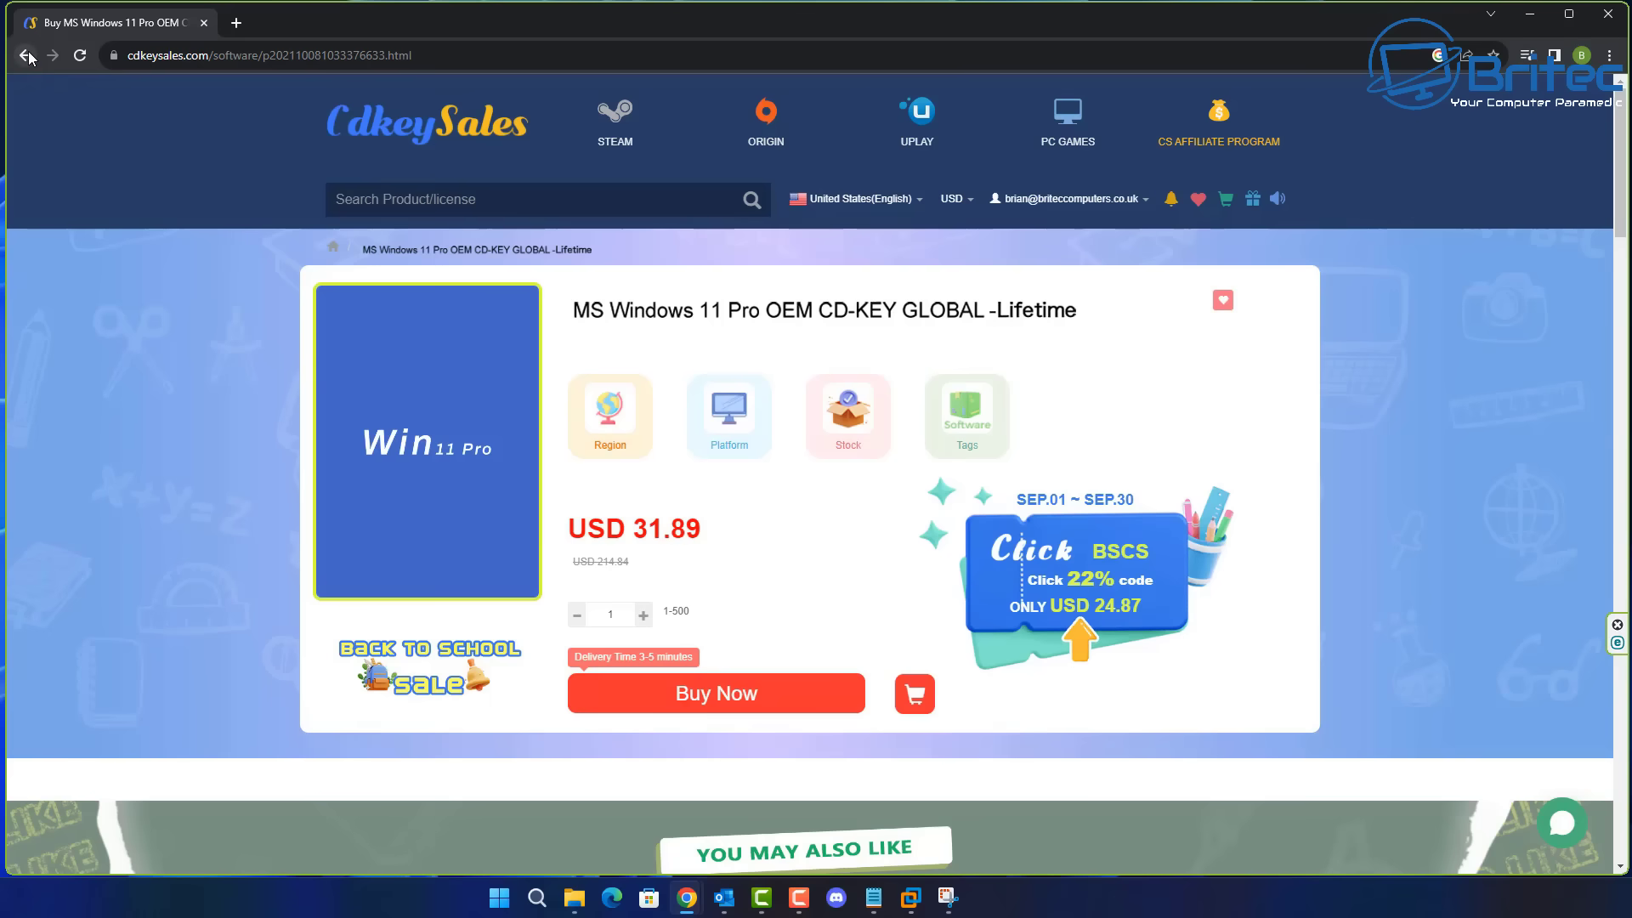
left_click(762, 694)
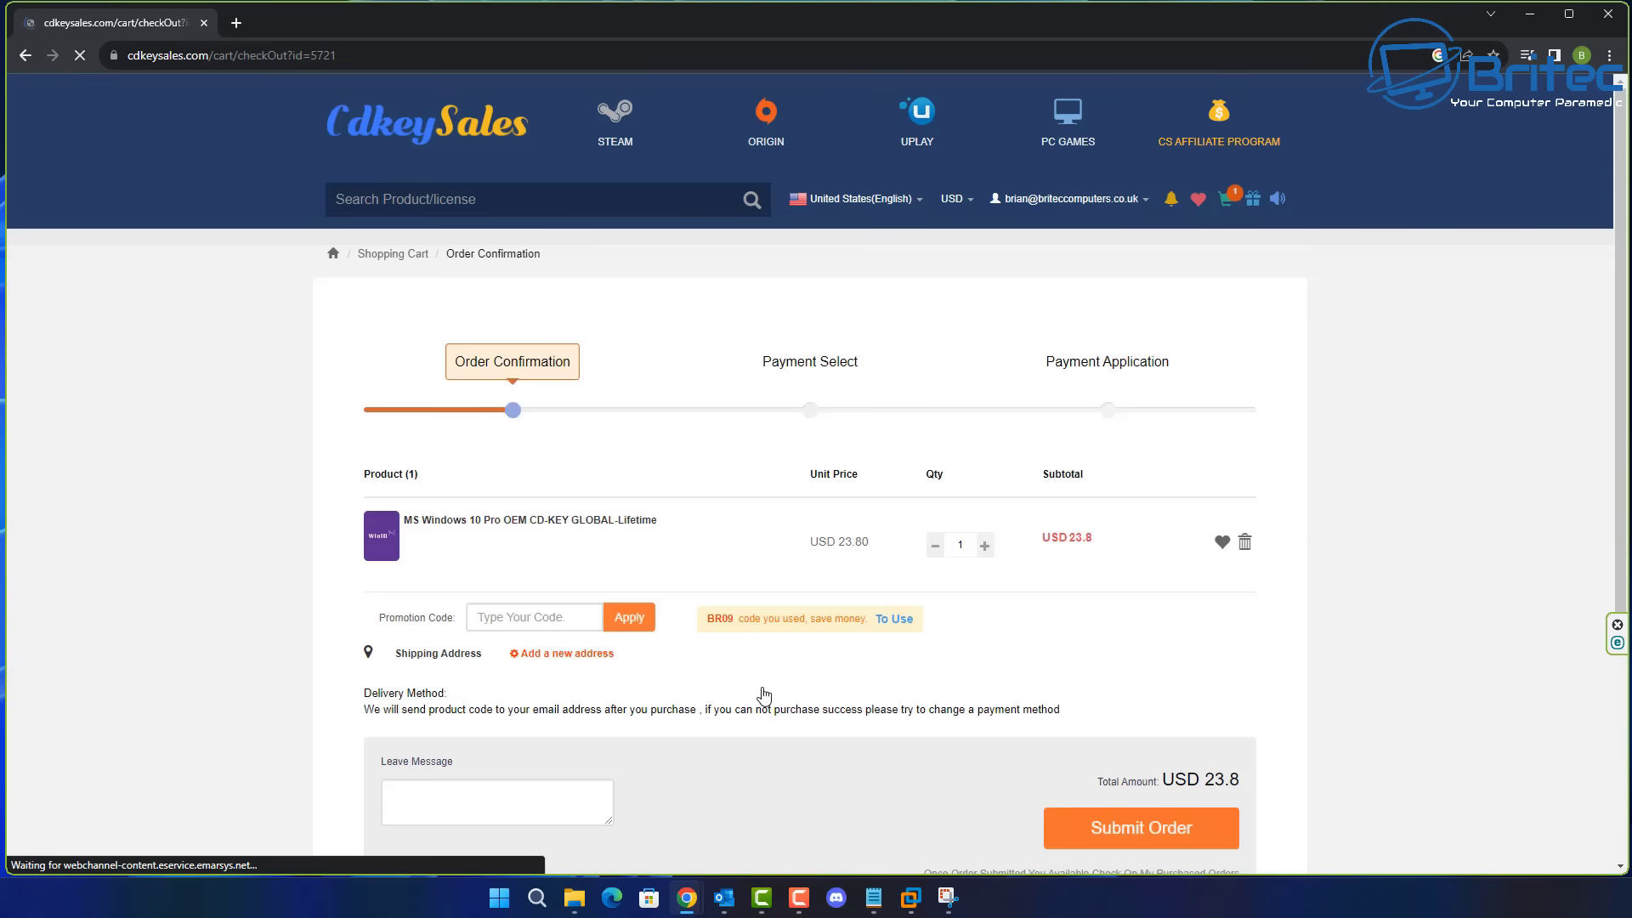
Apply promotion code BR09 to cut the total to USD 16.66, then submit and pay.
left_click(570, 629)
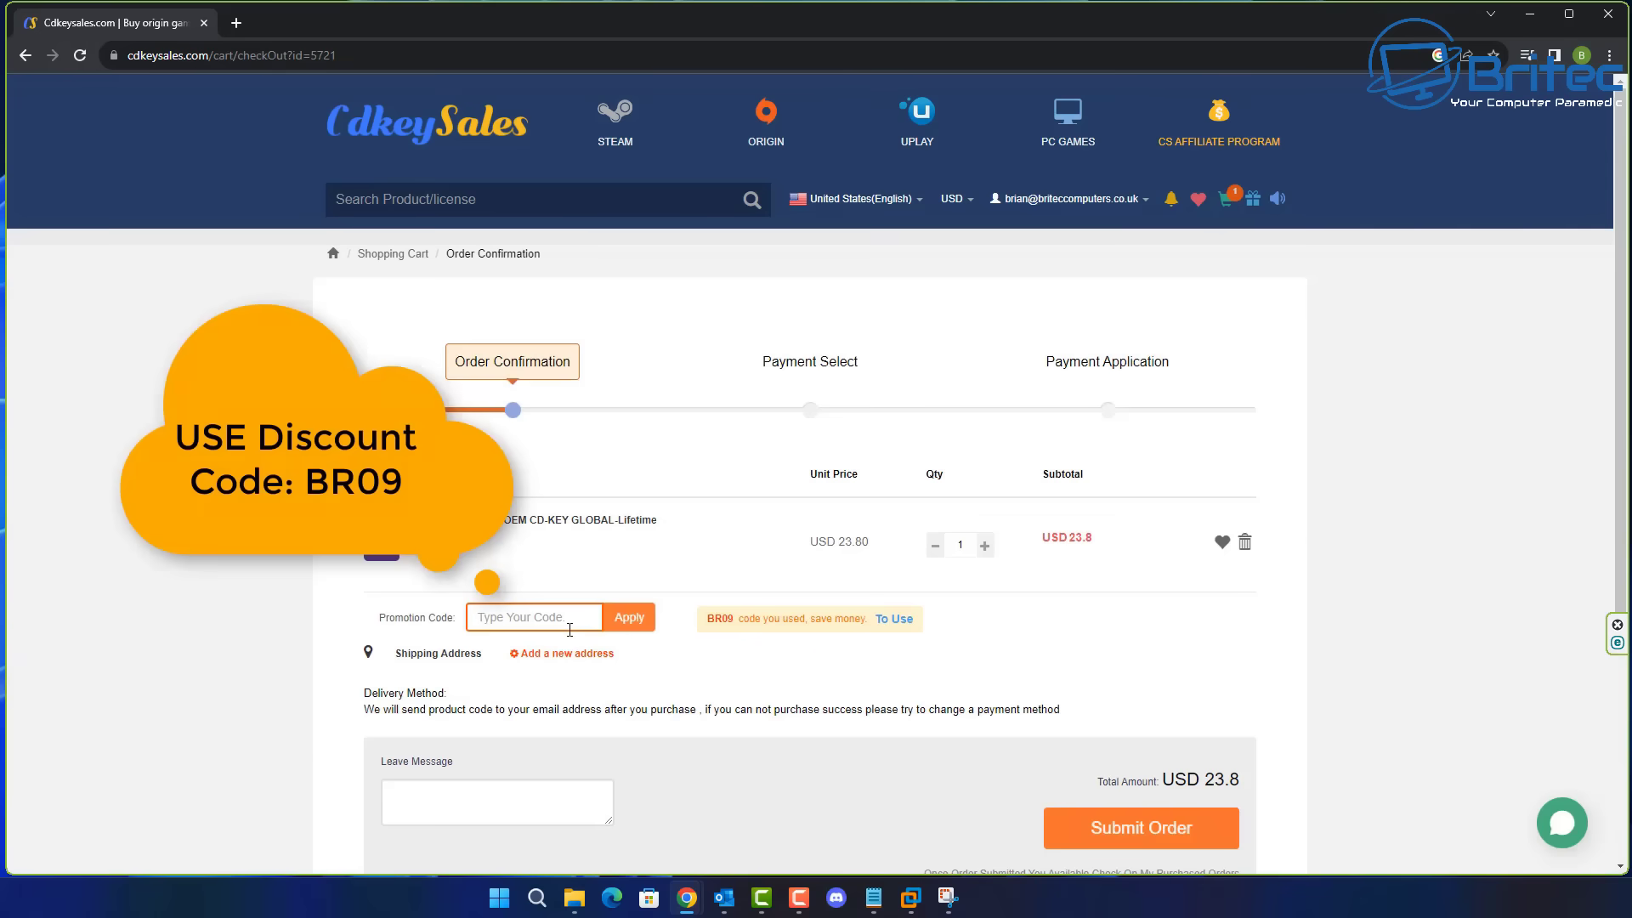
type("BR09")
left_click(631, 626)
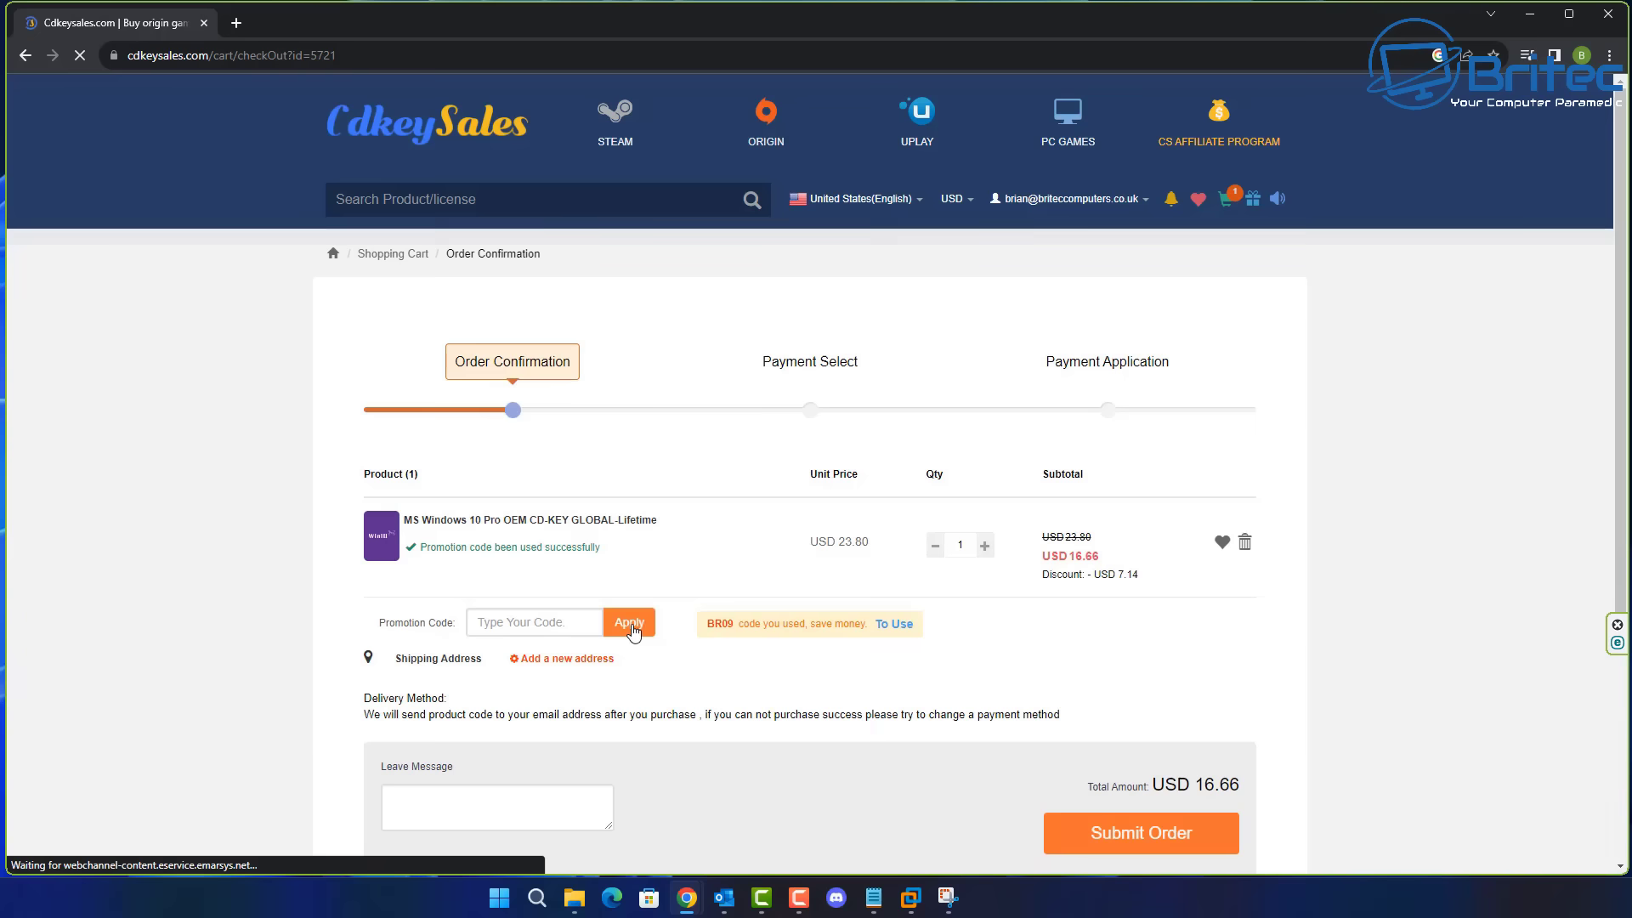
left_click(1152, 840)
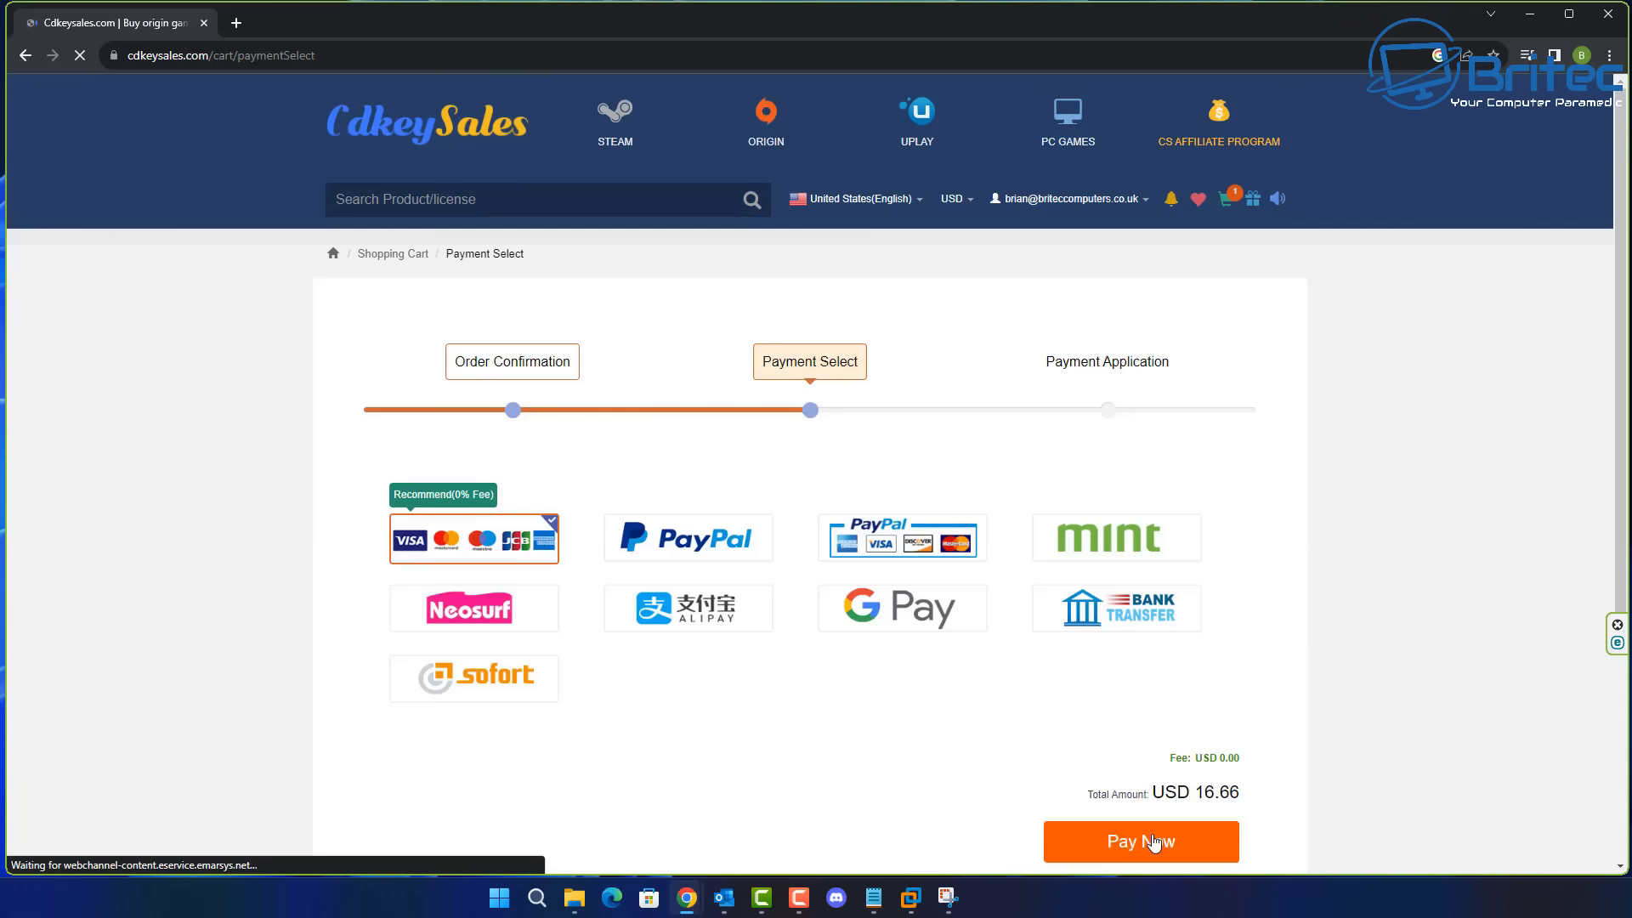
left_click(1153, 842)
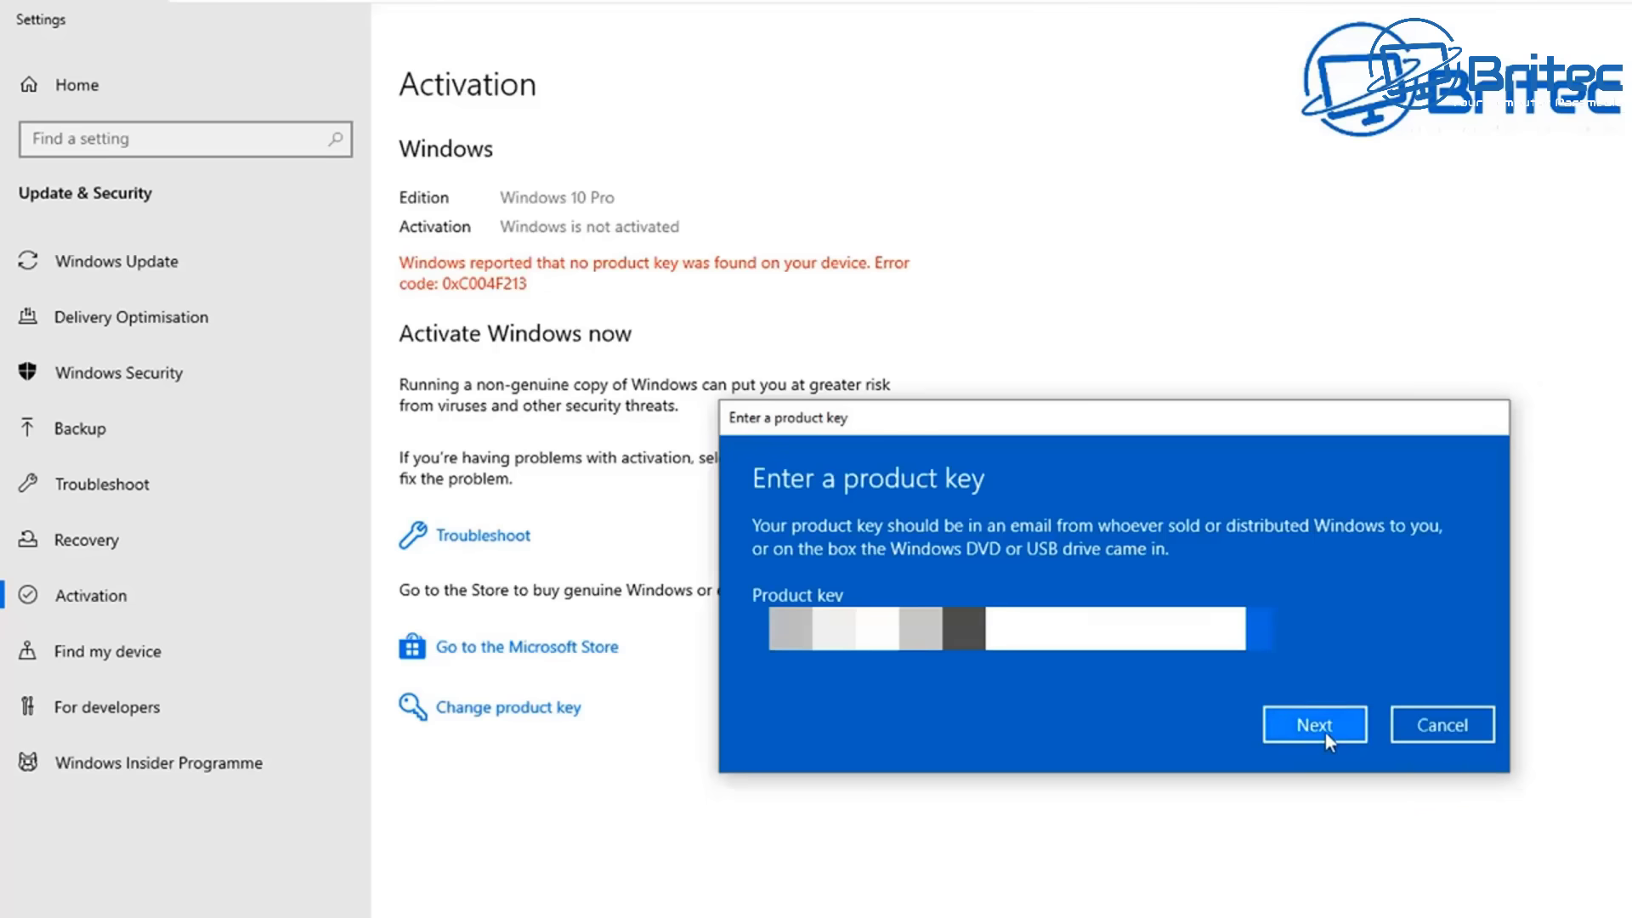
Confirm the entered product key and activate Windows 10 Pro.
left_click(1324, 732)
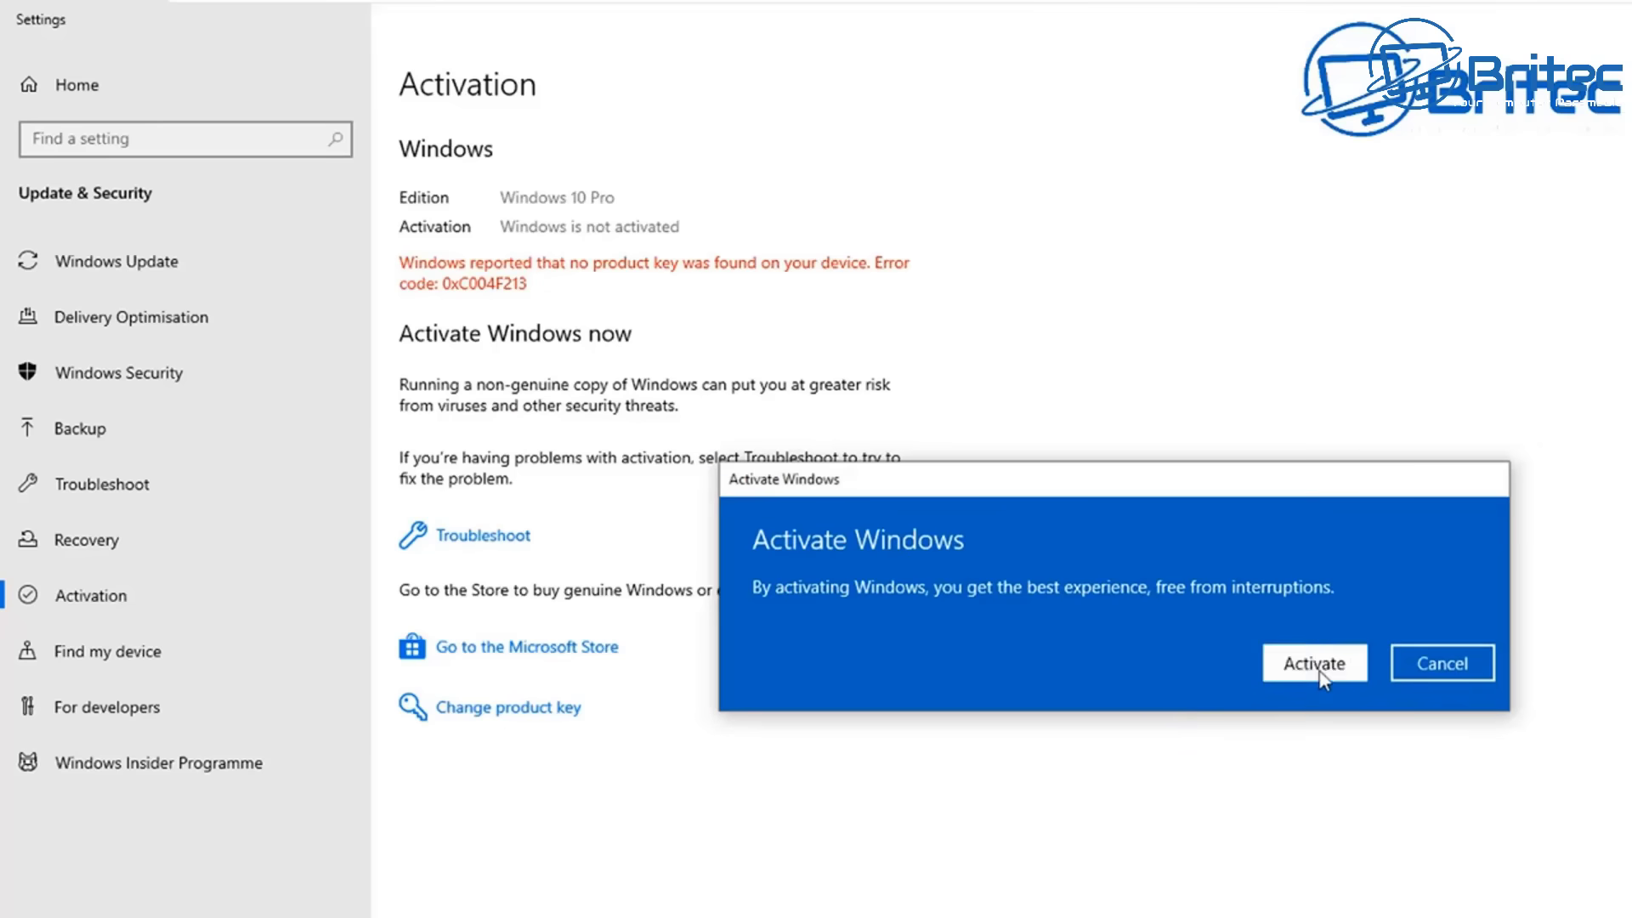
left_click(1319, 672)
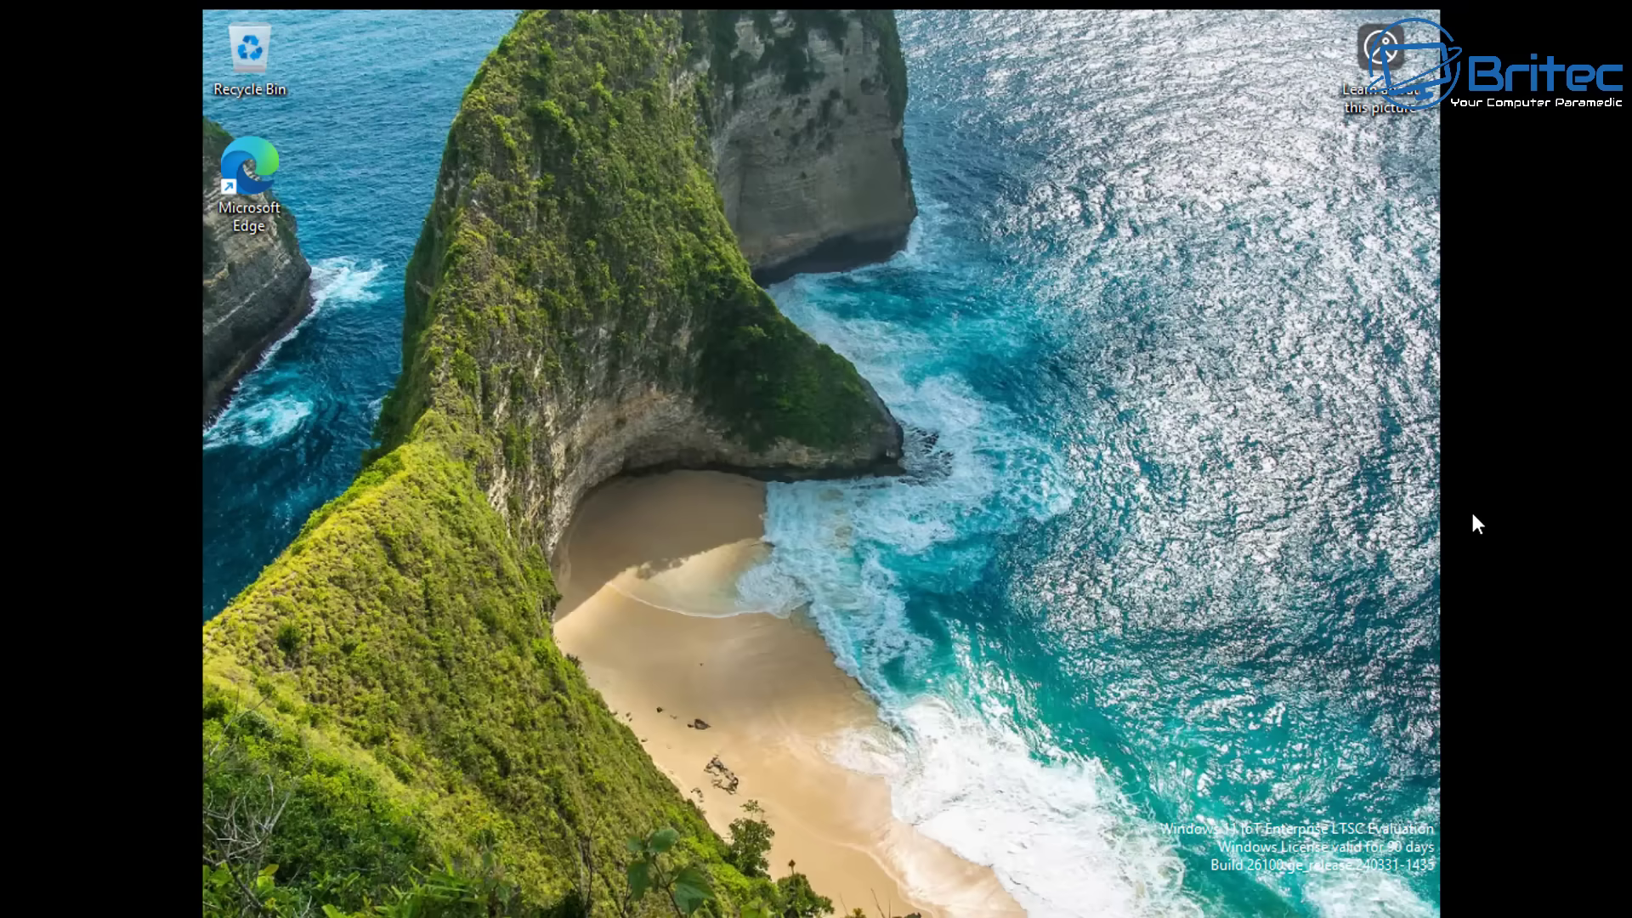
Show Start's All apps list and scroll down to the Settings and Windows Tools entries.
key("super")
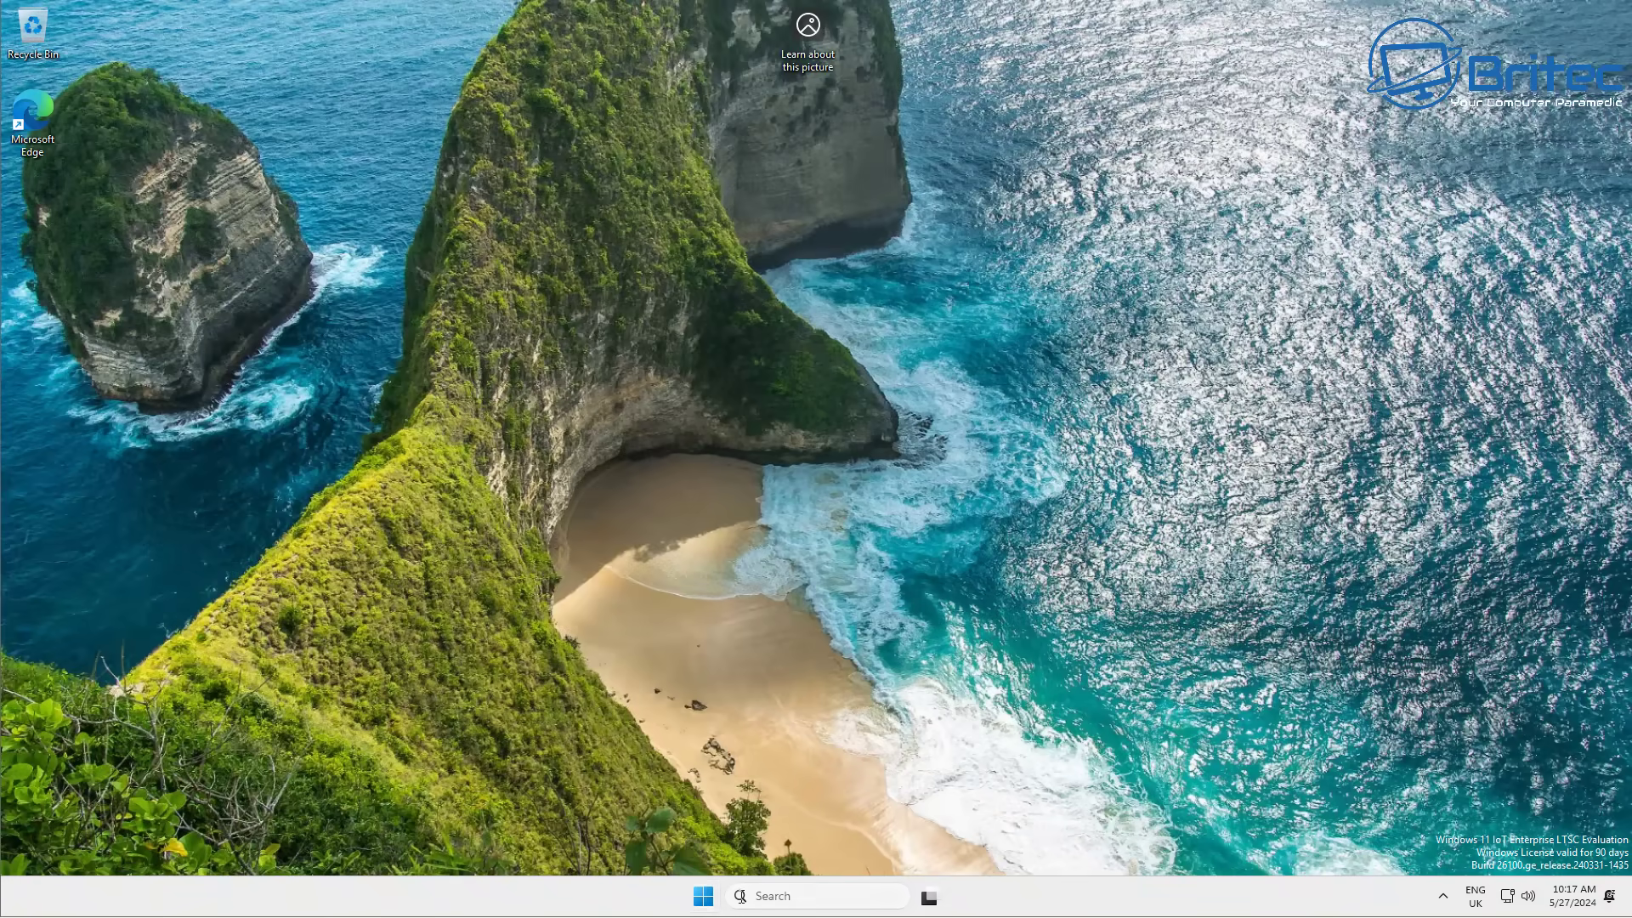
left_click(704, 898)
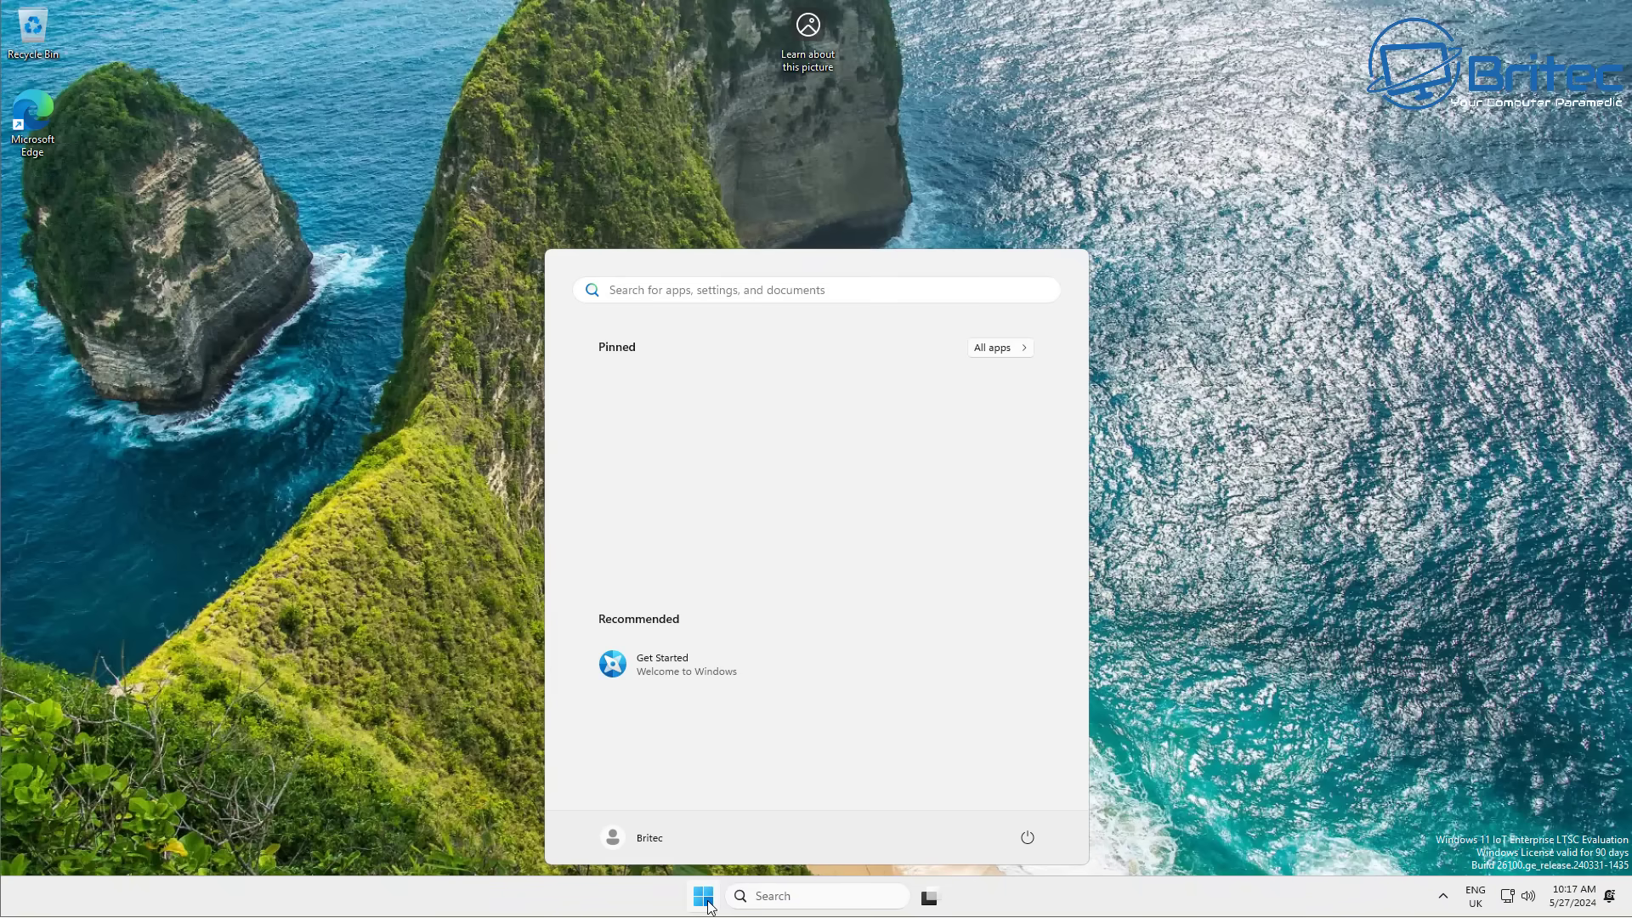
left_click(999, 348)
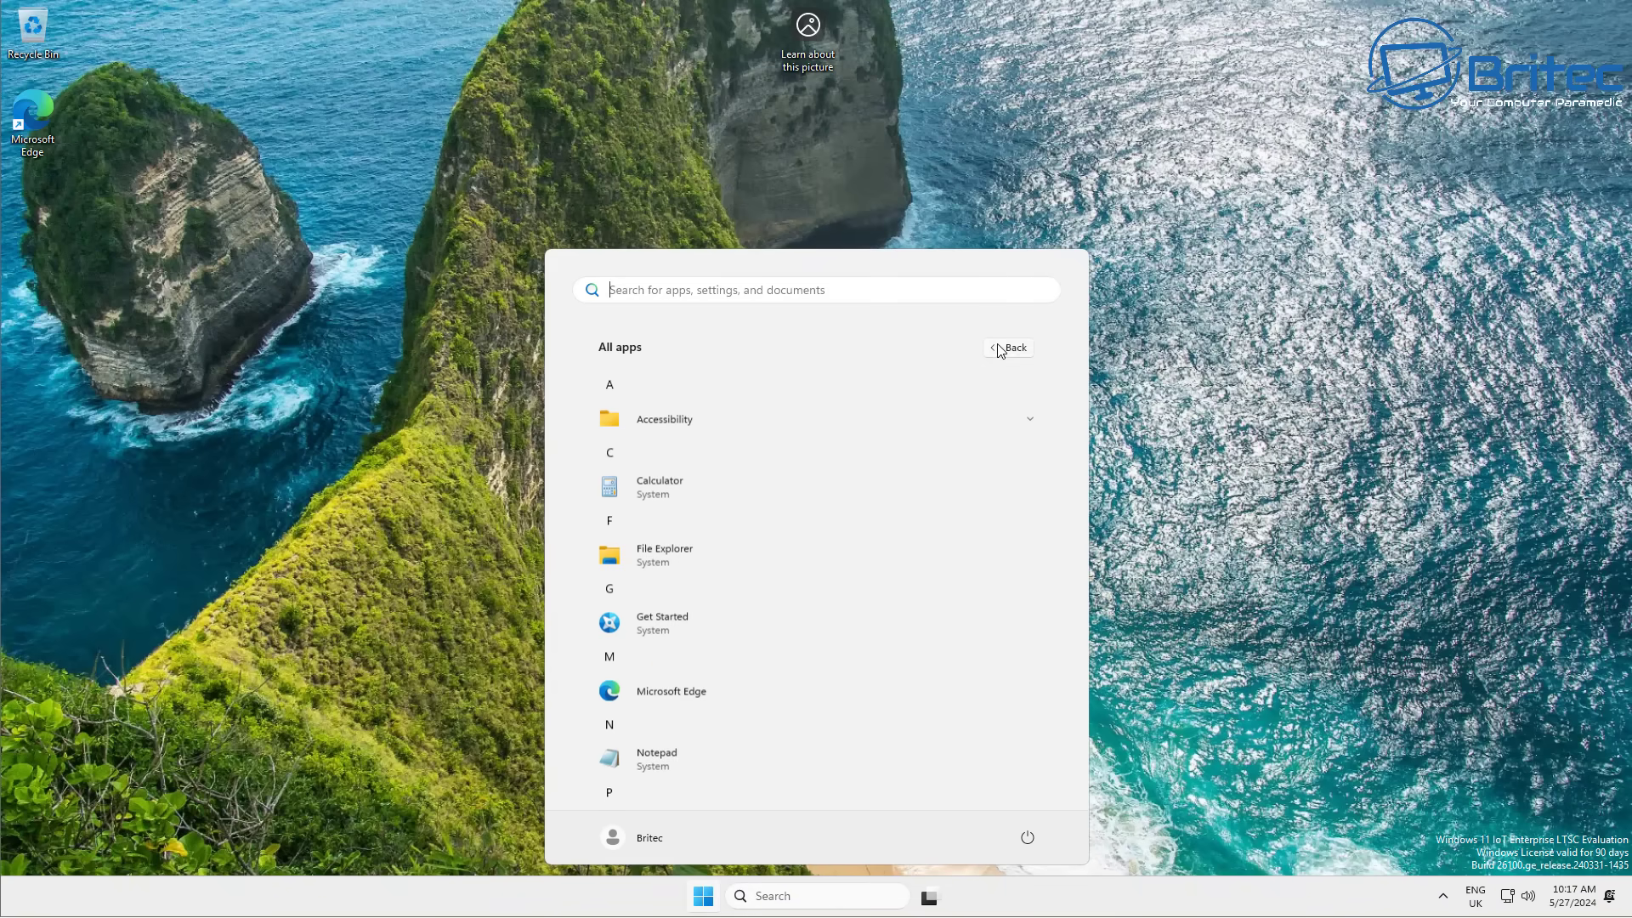
scroll(729, 476, "down", 1)
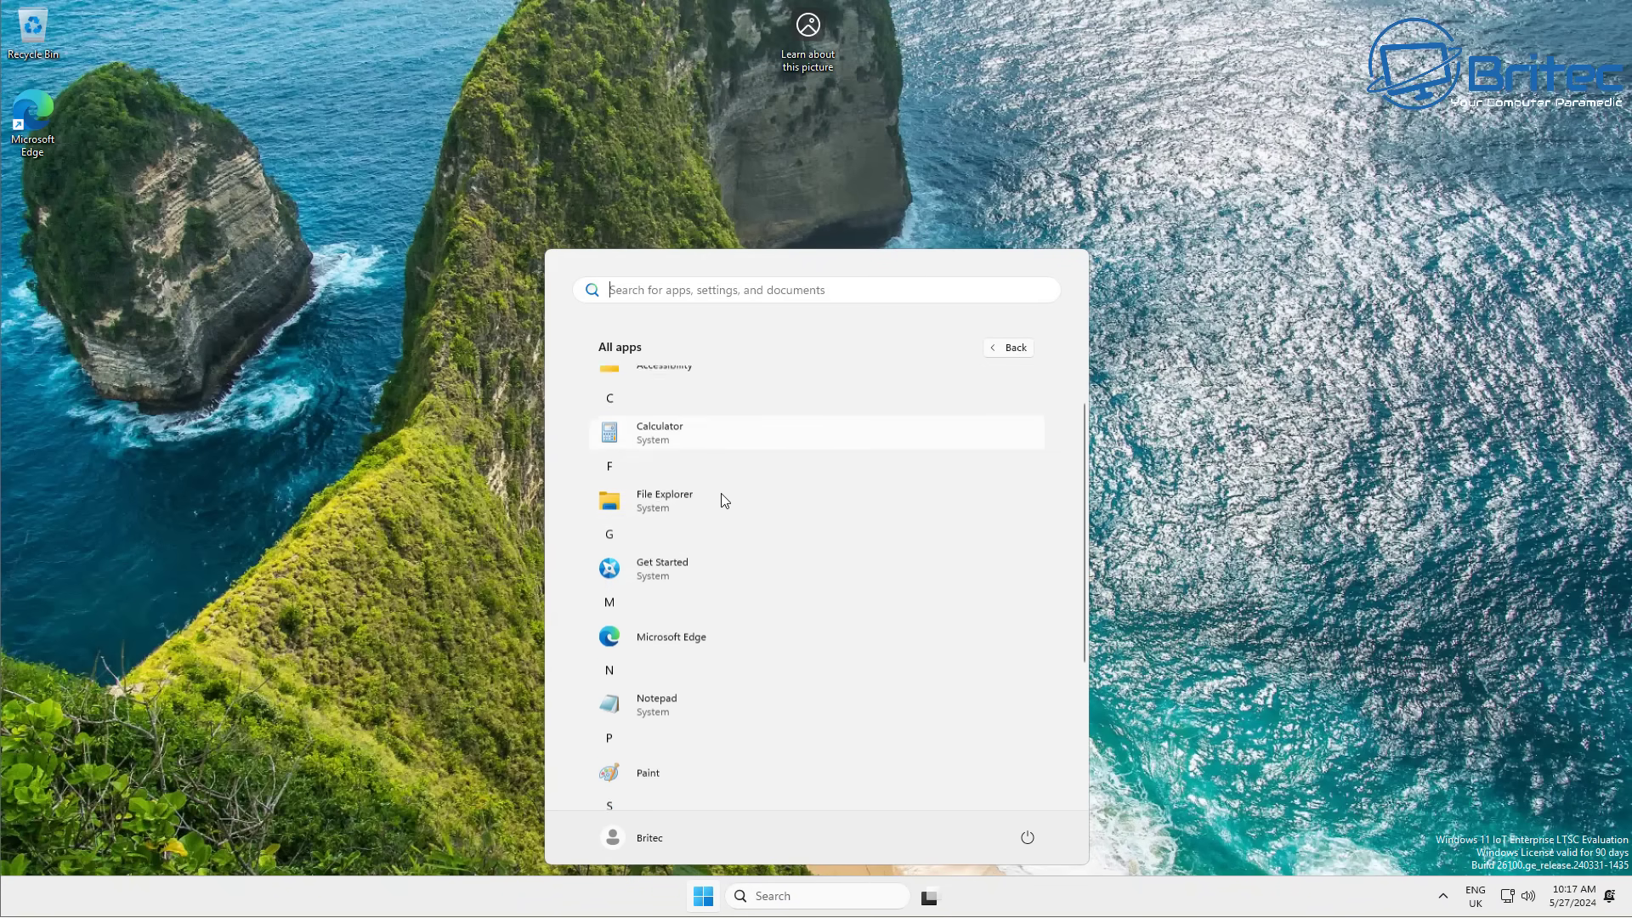
scroll(724, 501, "down", 3)
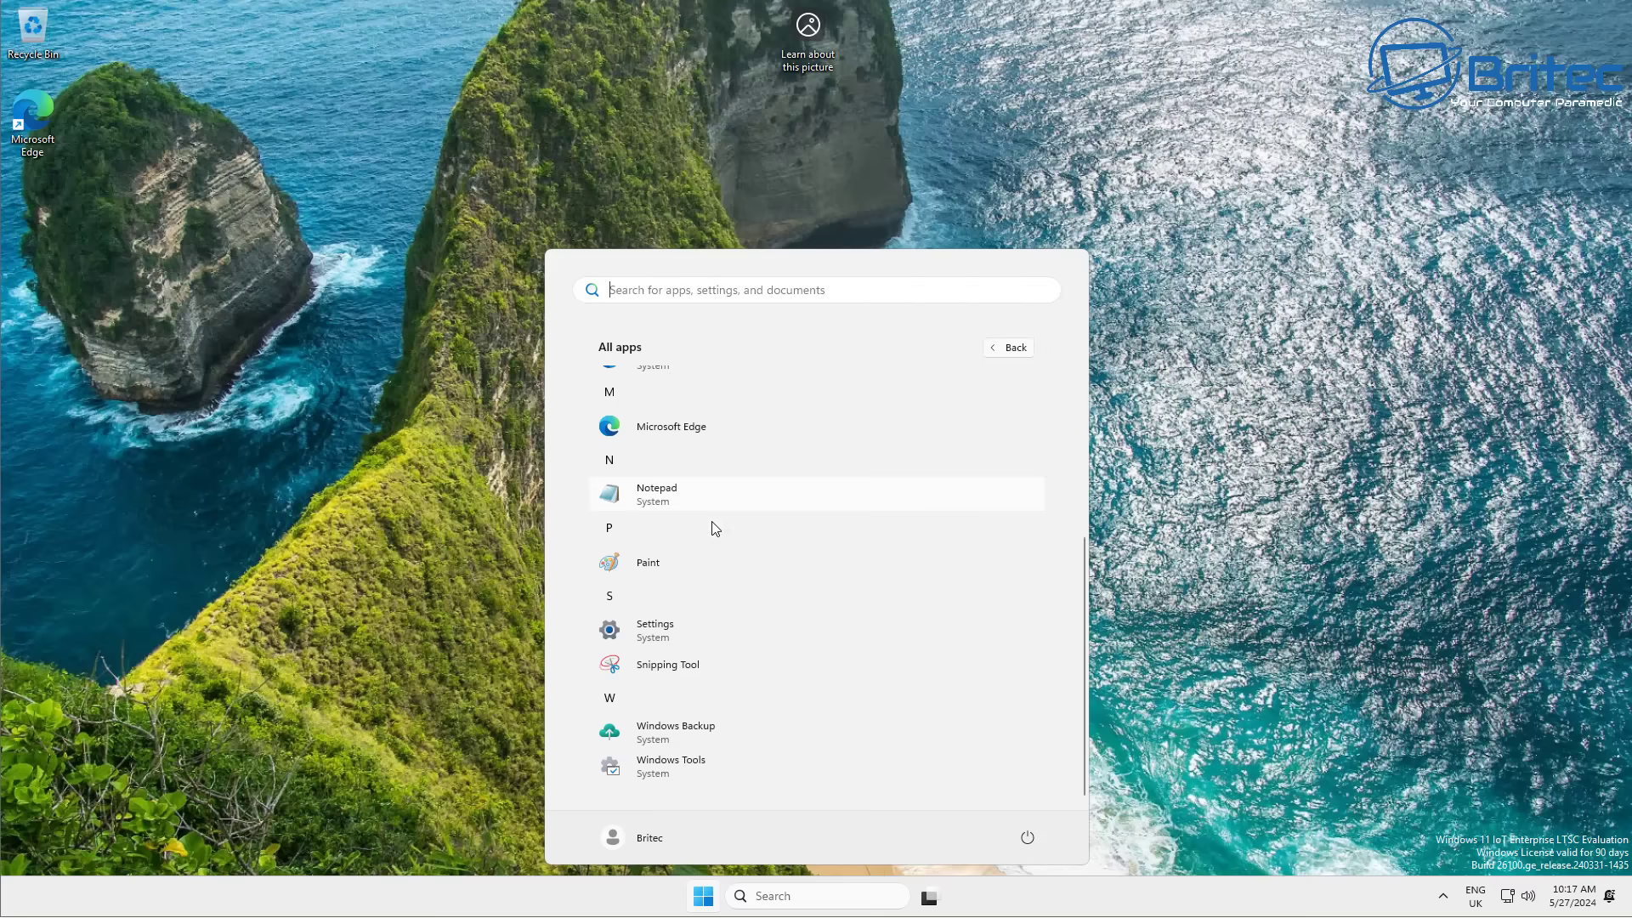
scroll(706, 769, "up", 4)
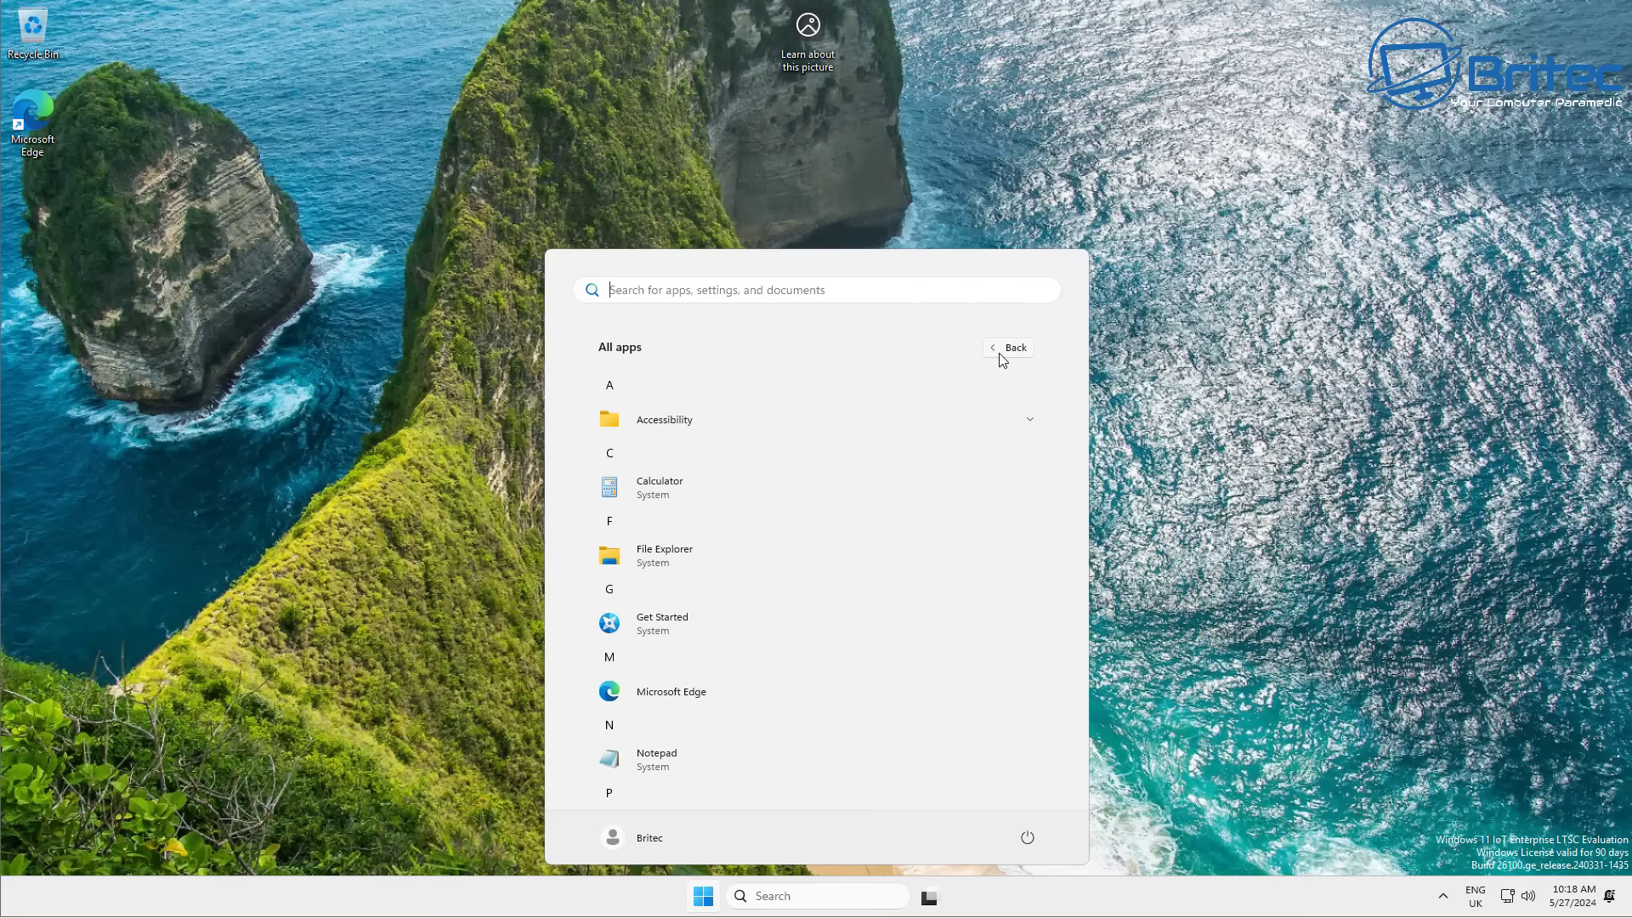
scroll(863, 536, "down", 4)
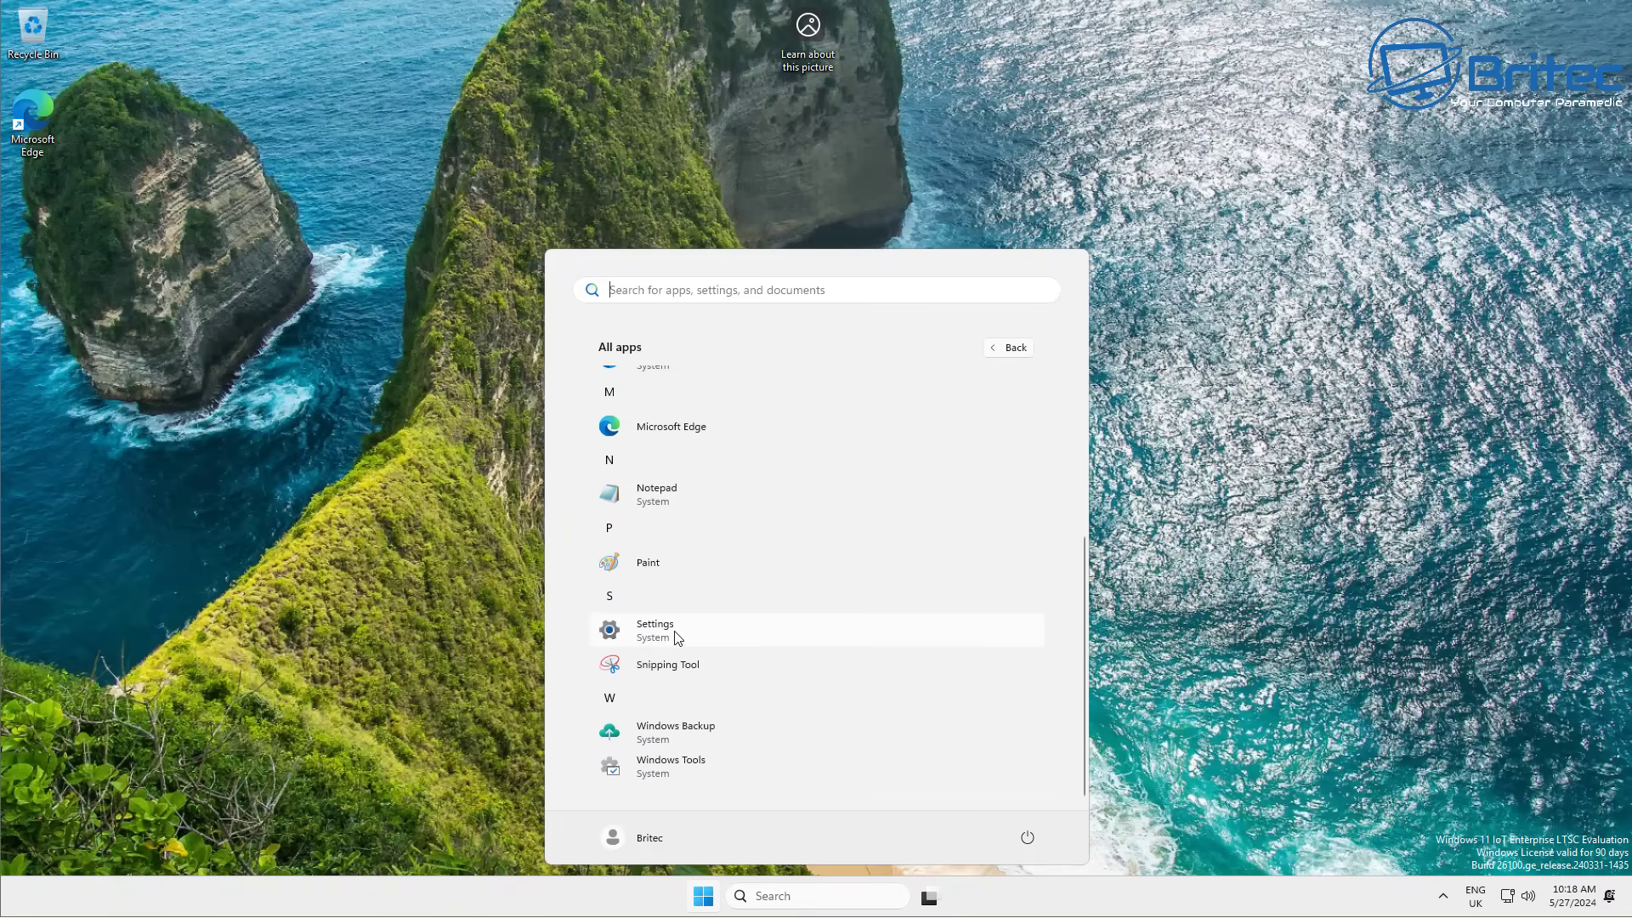
Launch Settings from All apps, maximize it, and scroll the System page down to About.
left_click(677, 638)
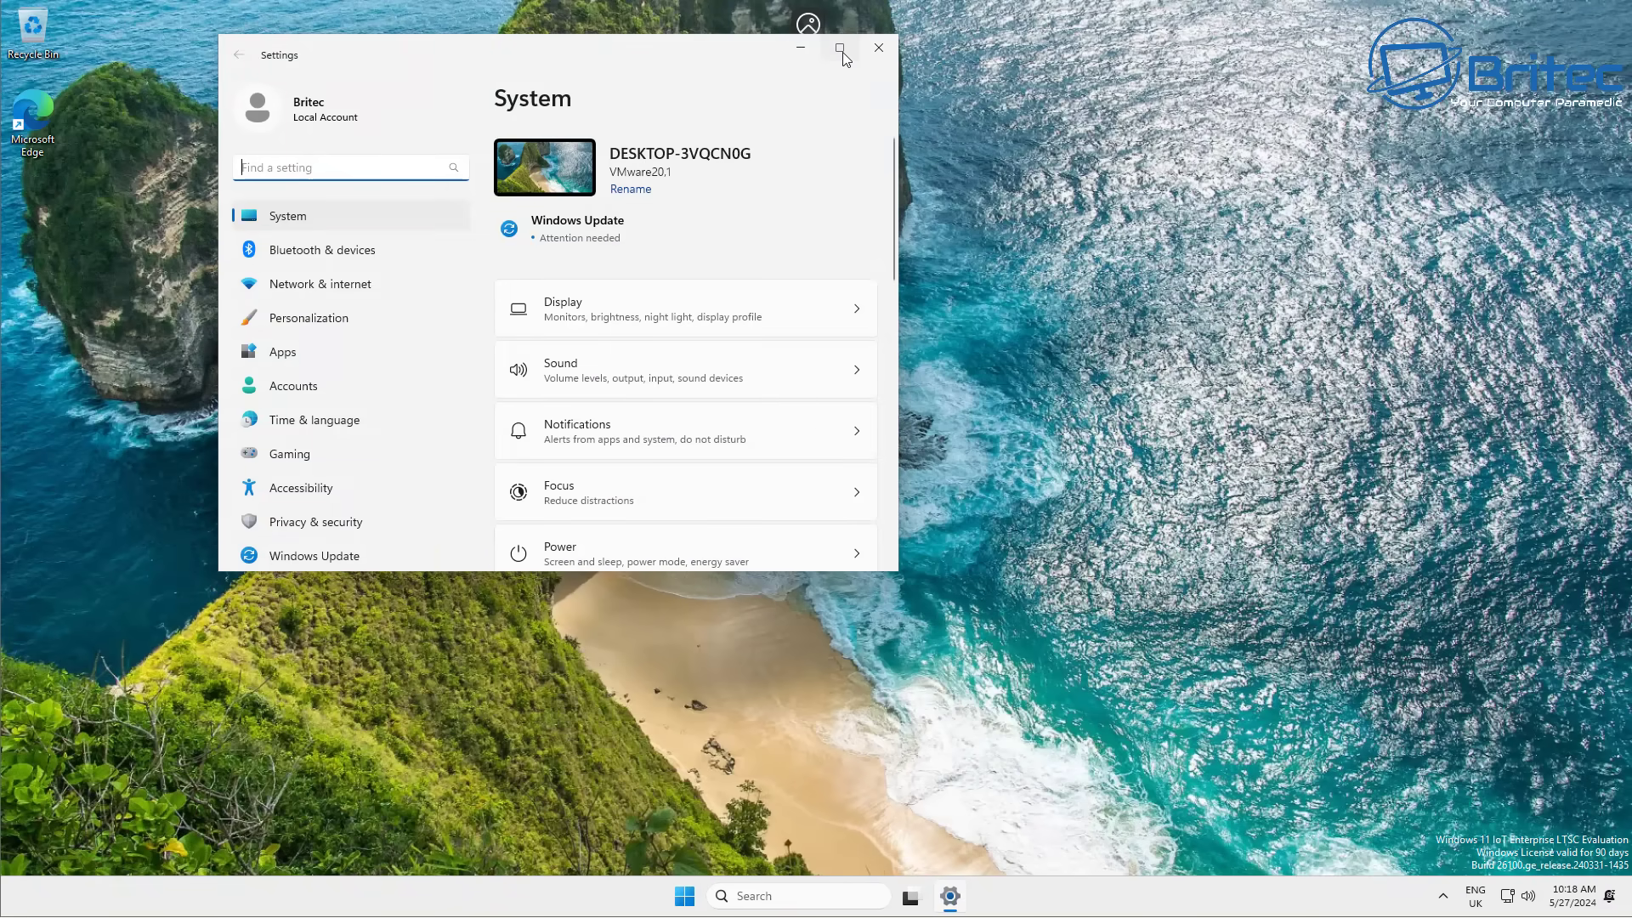
left_click(839, 49)
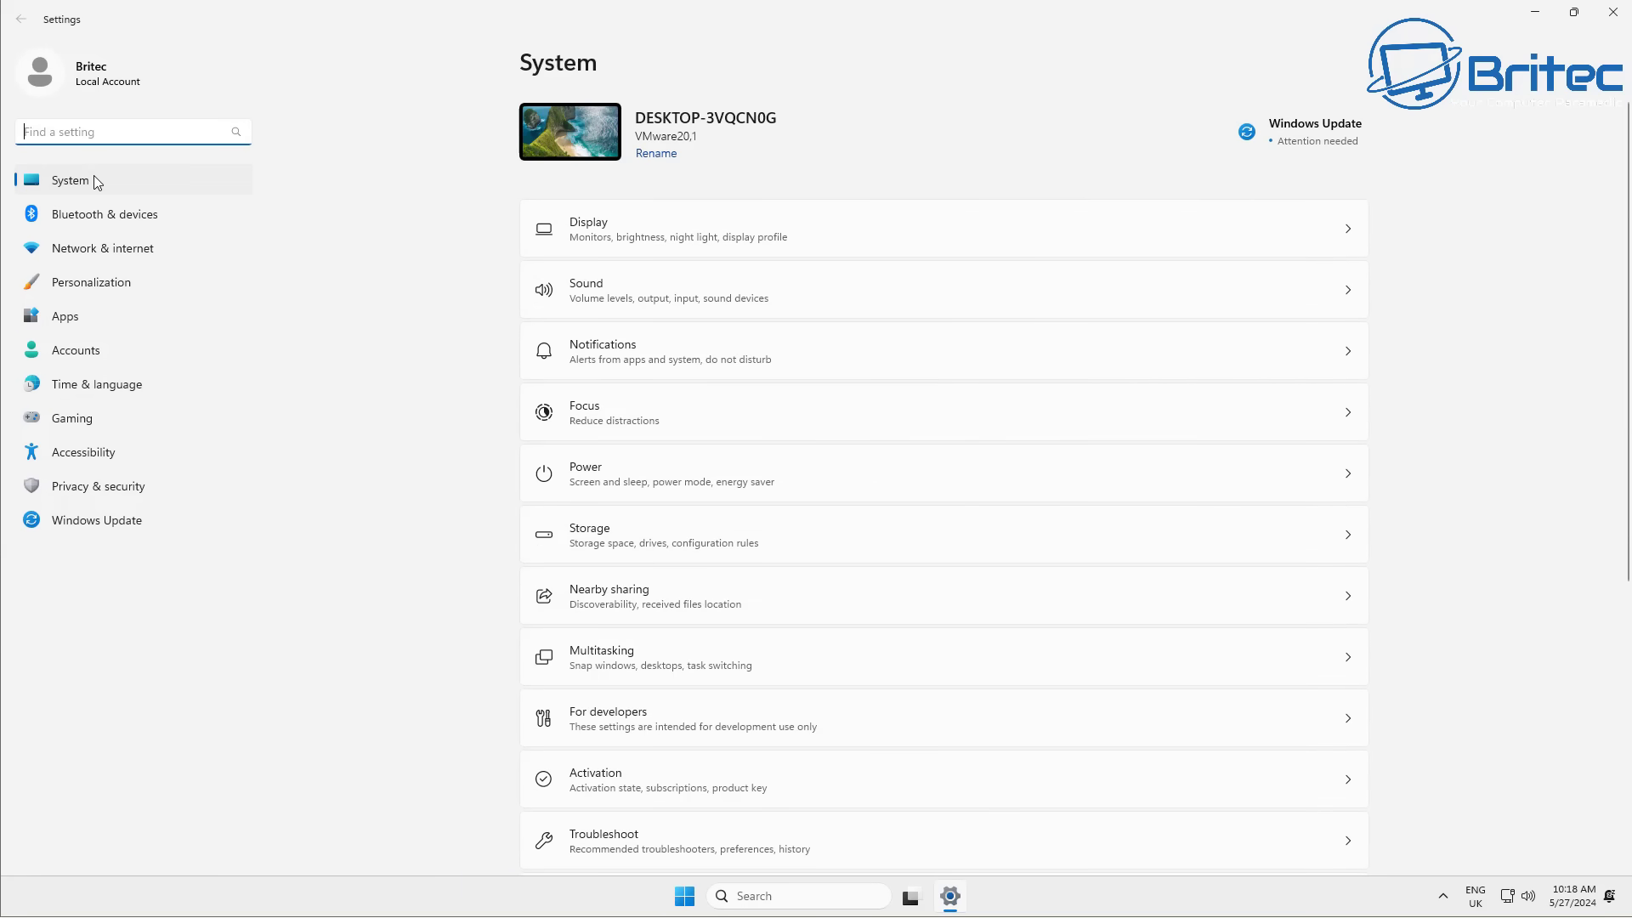
scroll(822, 470, "down", 5)
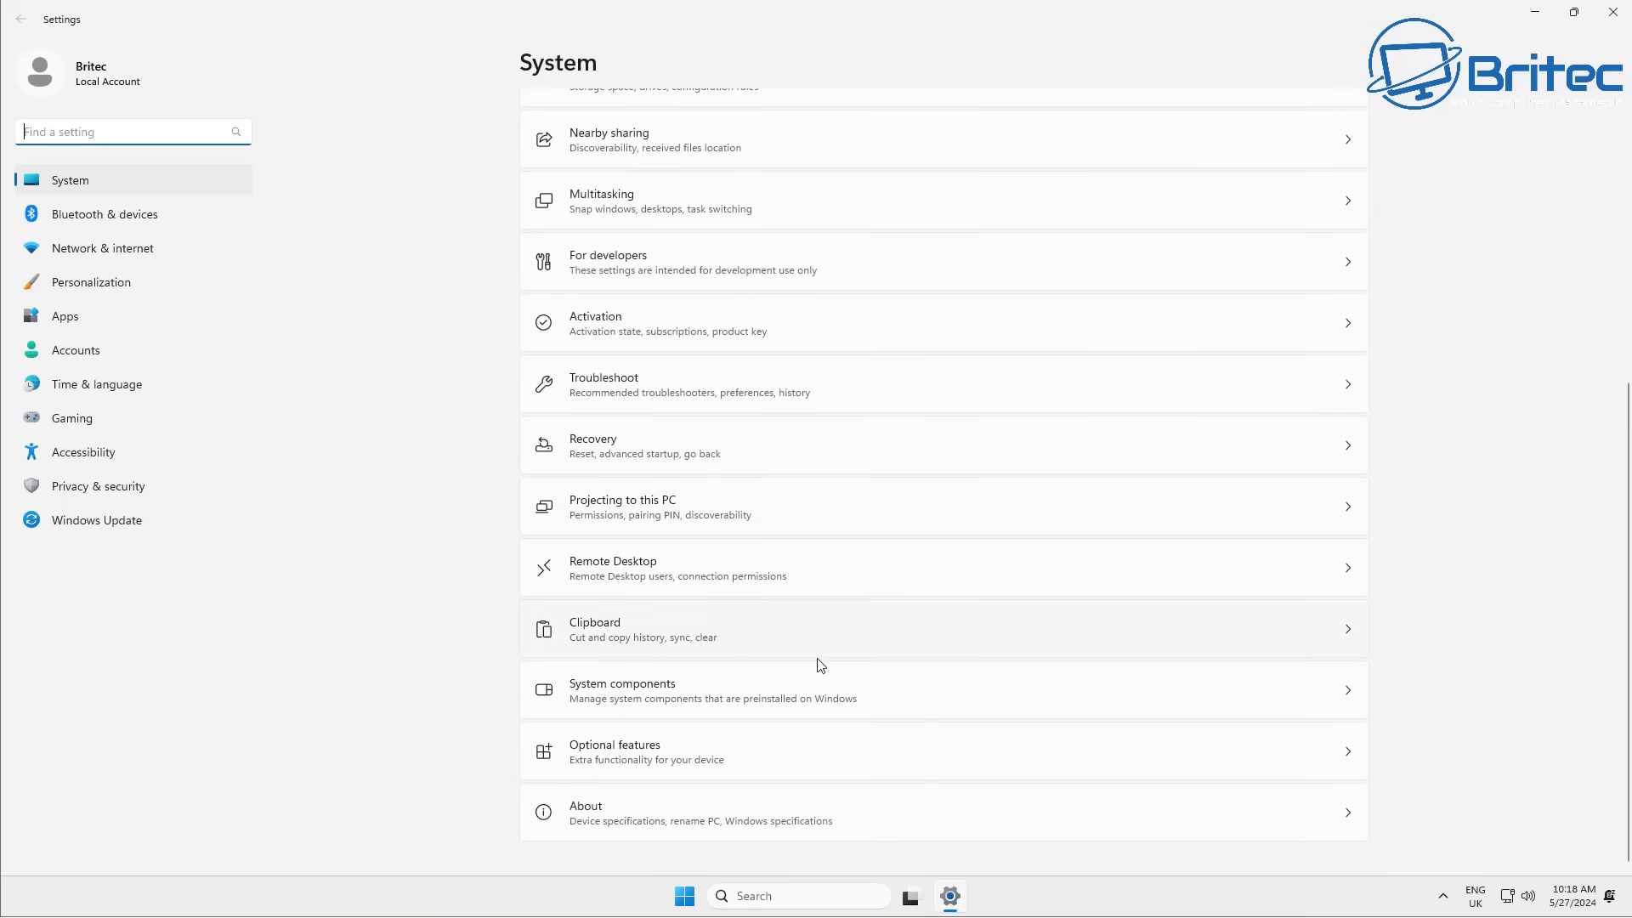
Open System > About and highlight the Edition and Version 24H2 values, then scroll to Related links.
left_click(690, 806)
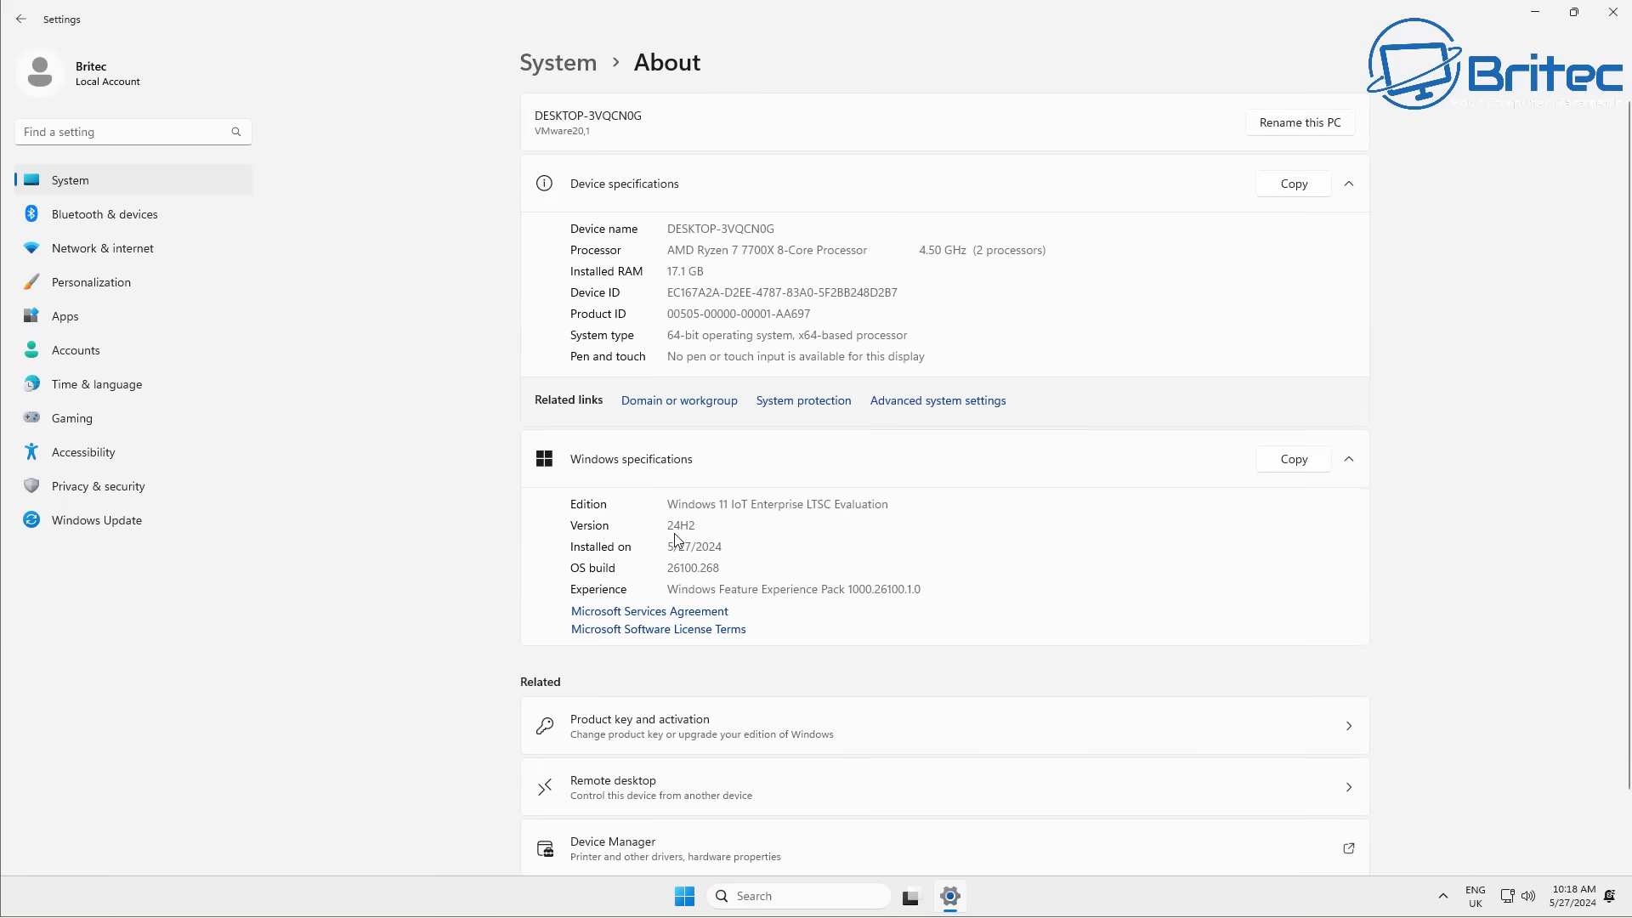
left_click_drag(666, 526, 703, 528)
left_click_drag(892, 505, 659, 510)
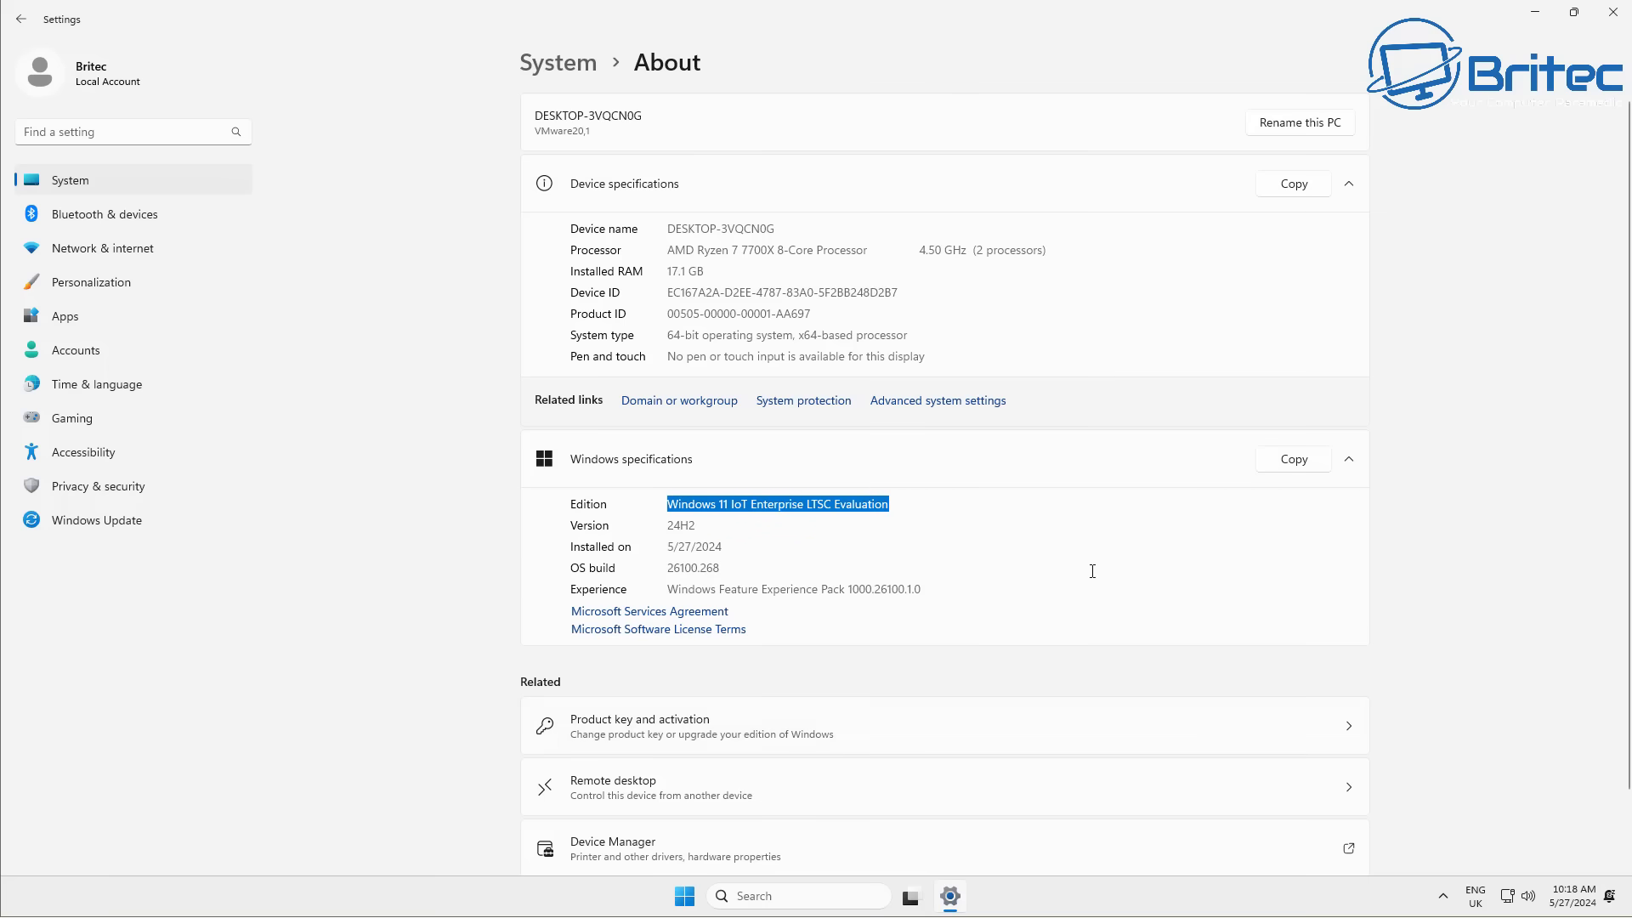
left_click(1090, 523)
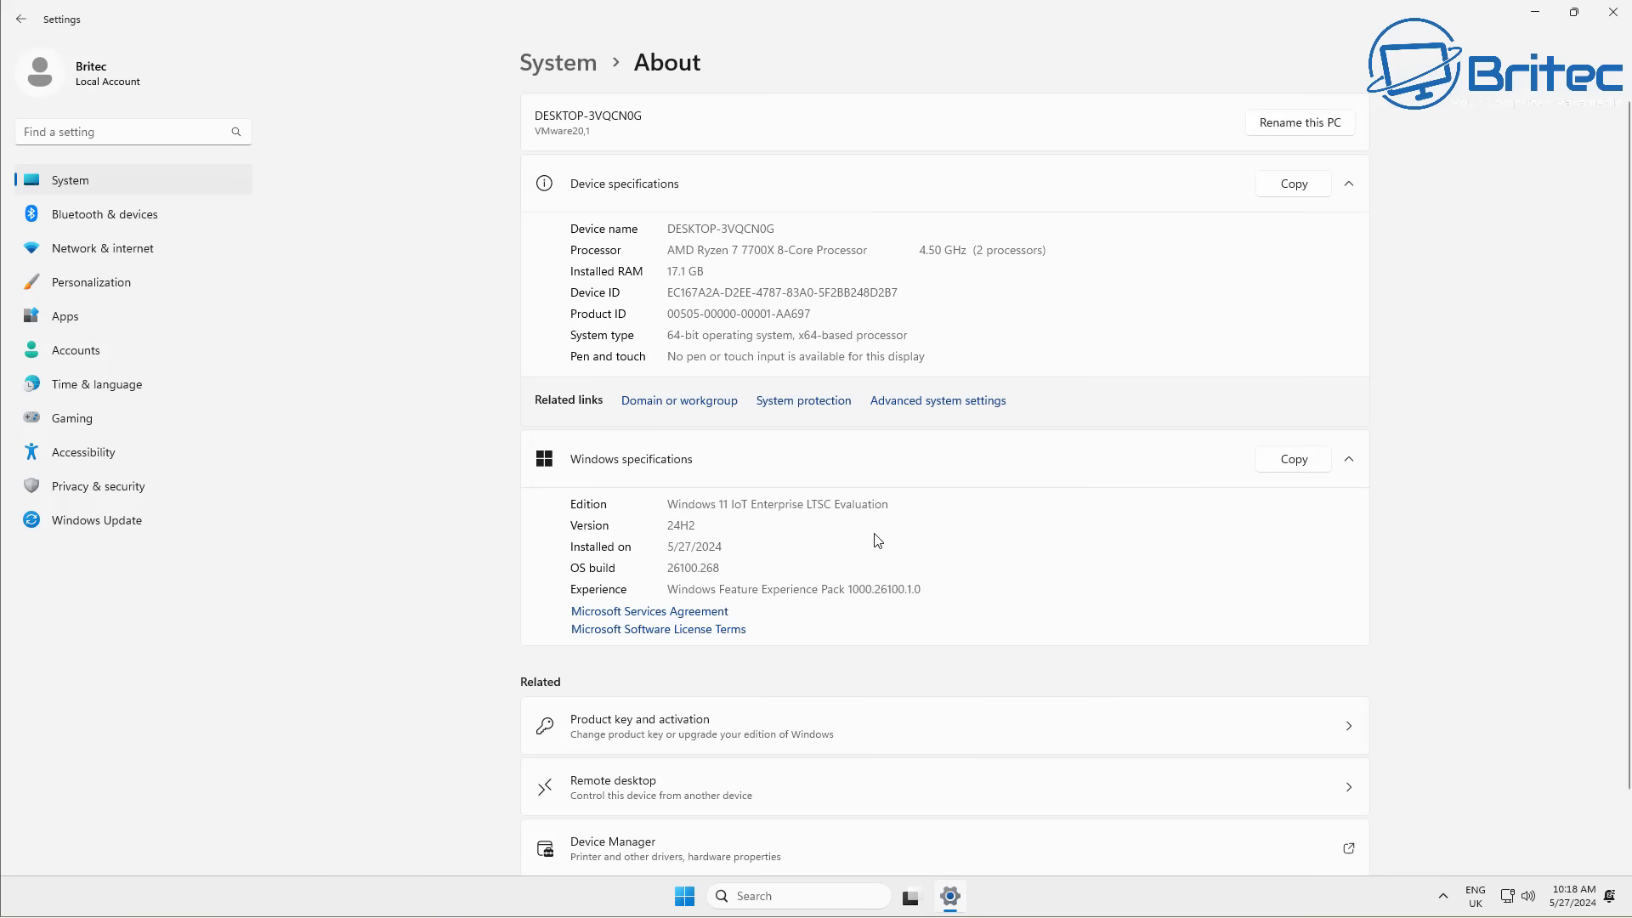
scroll(874, 540, "down", 2)
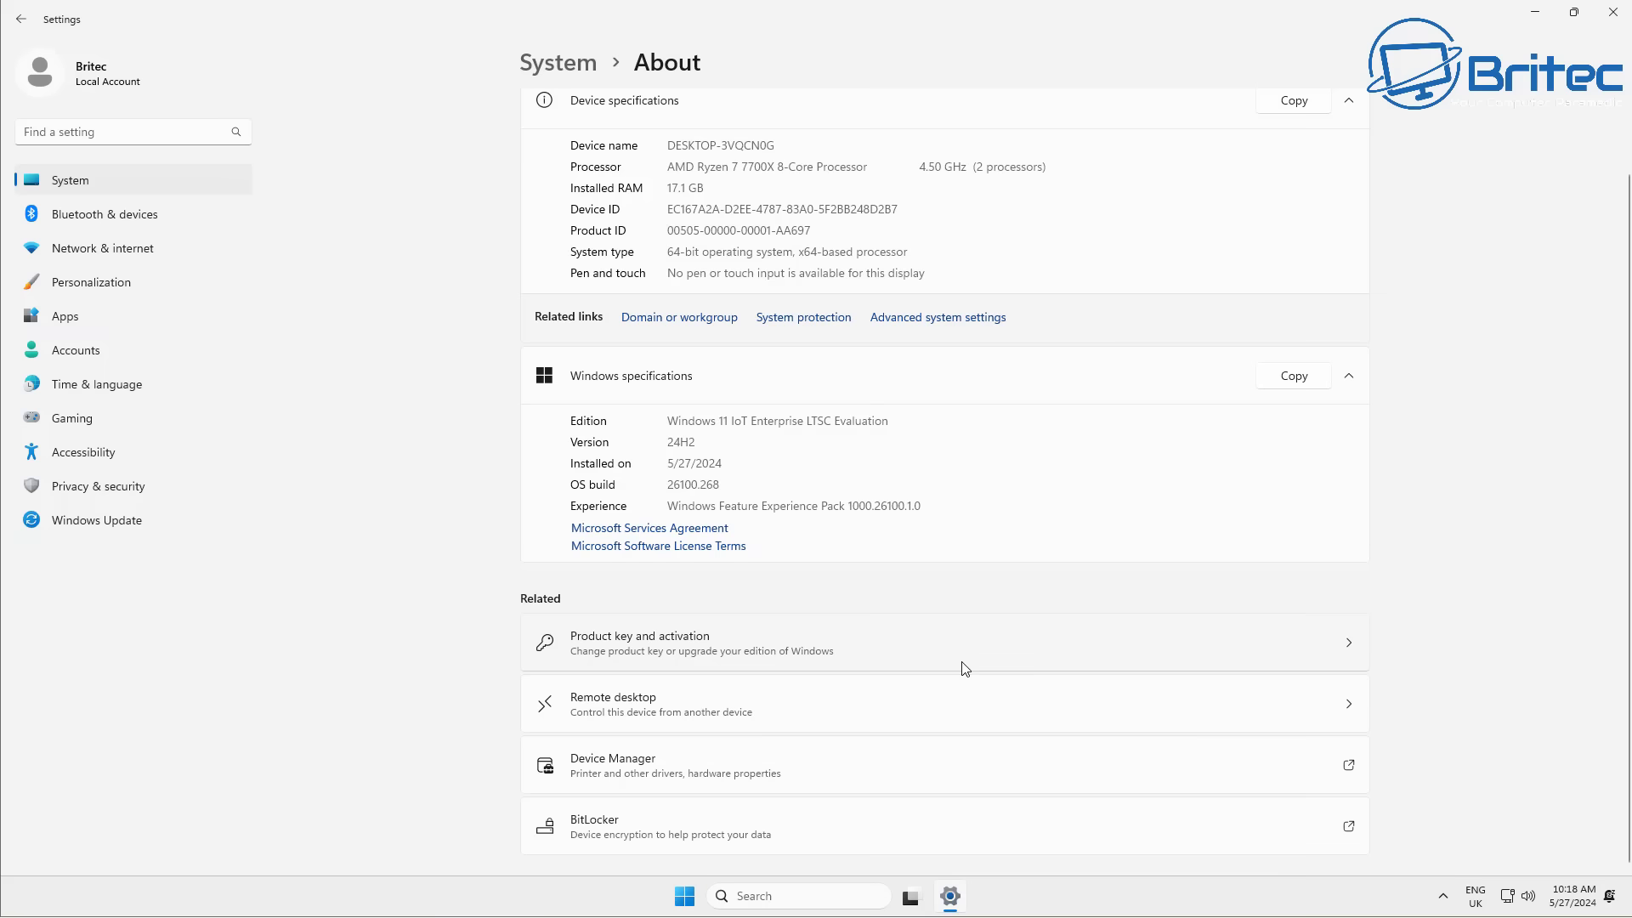
Check BitLocker is off for drive C:, then go to Windows Update showing four pending updates.
left_click(693, 821)
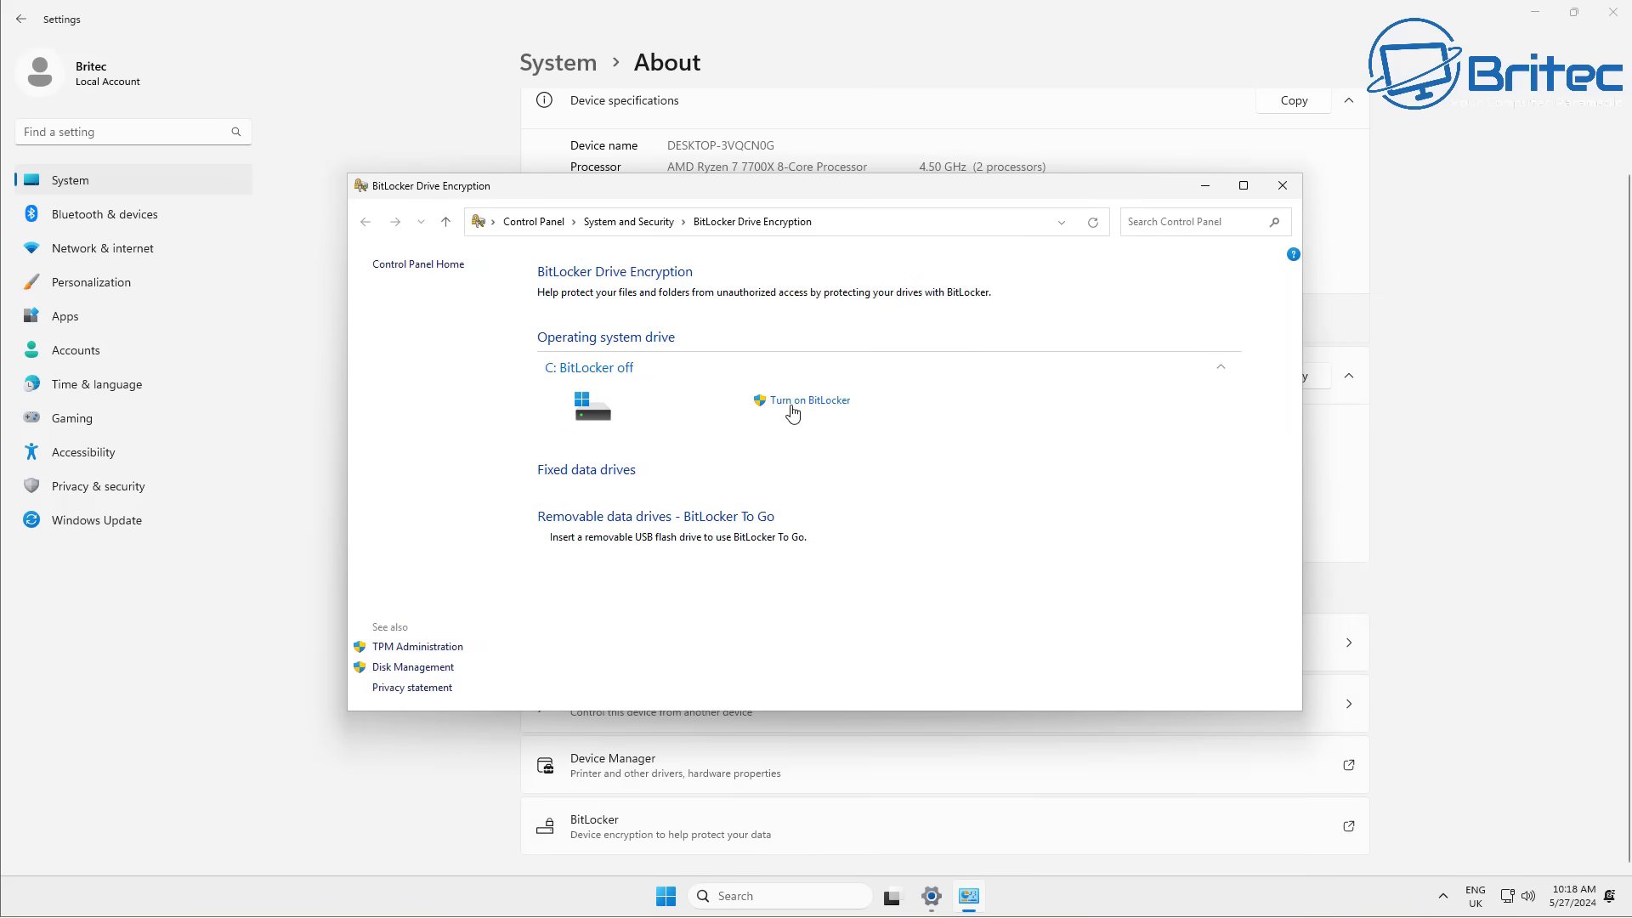
left_click(1282, 186)
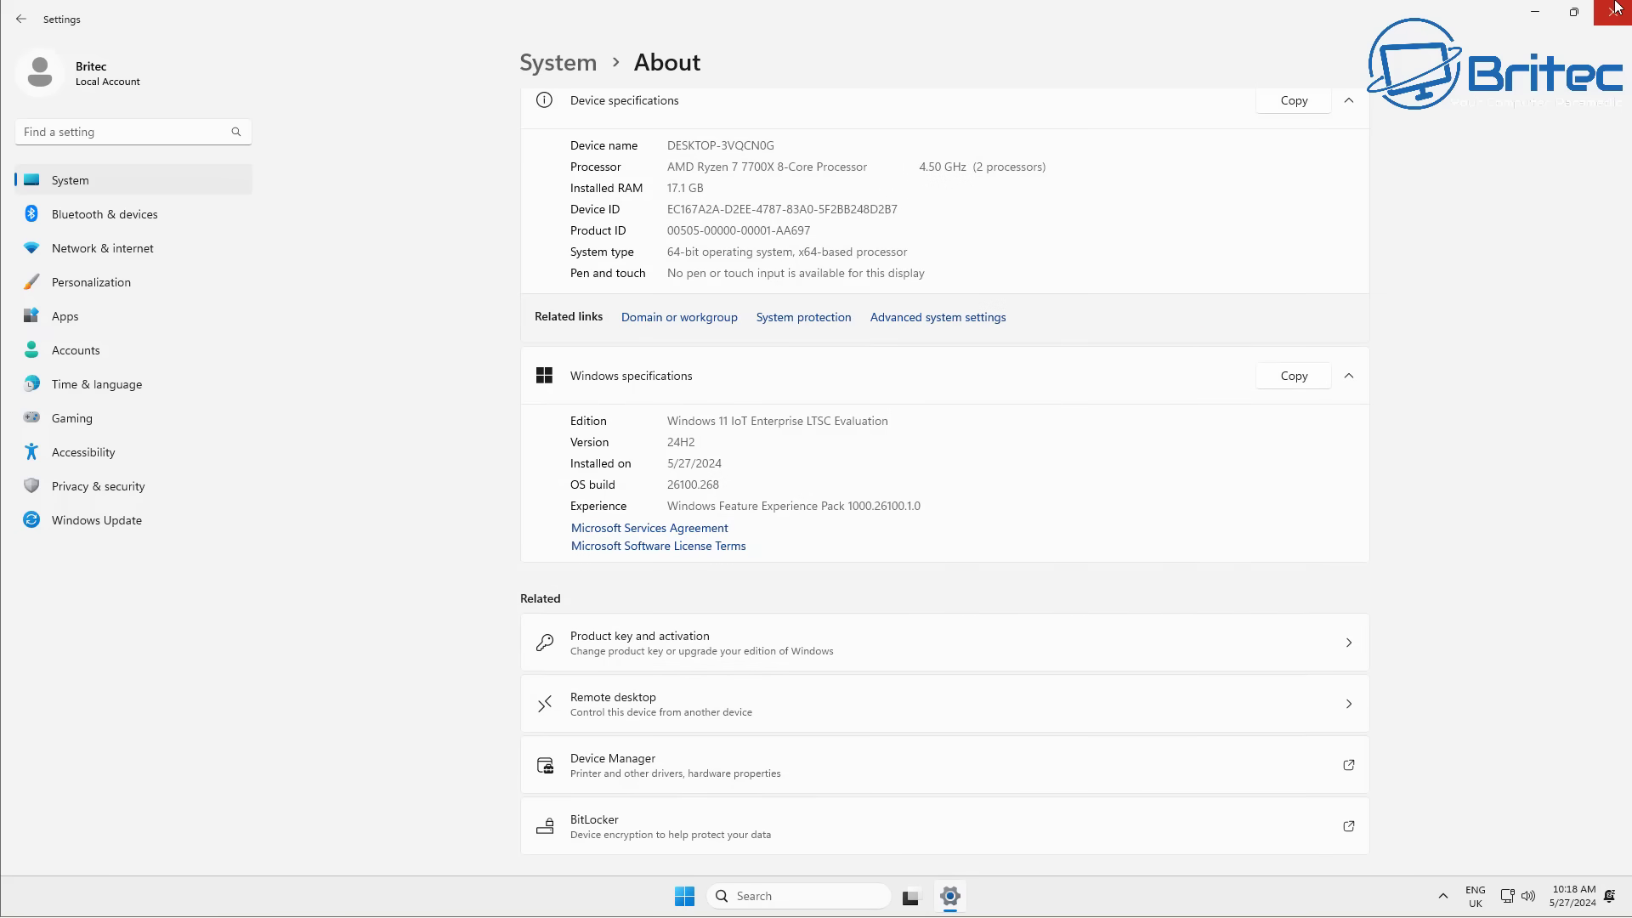
left_click(99, 527)
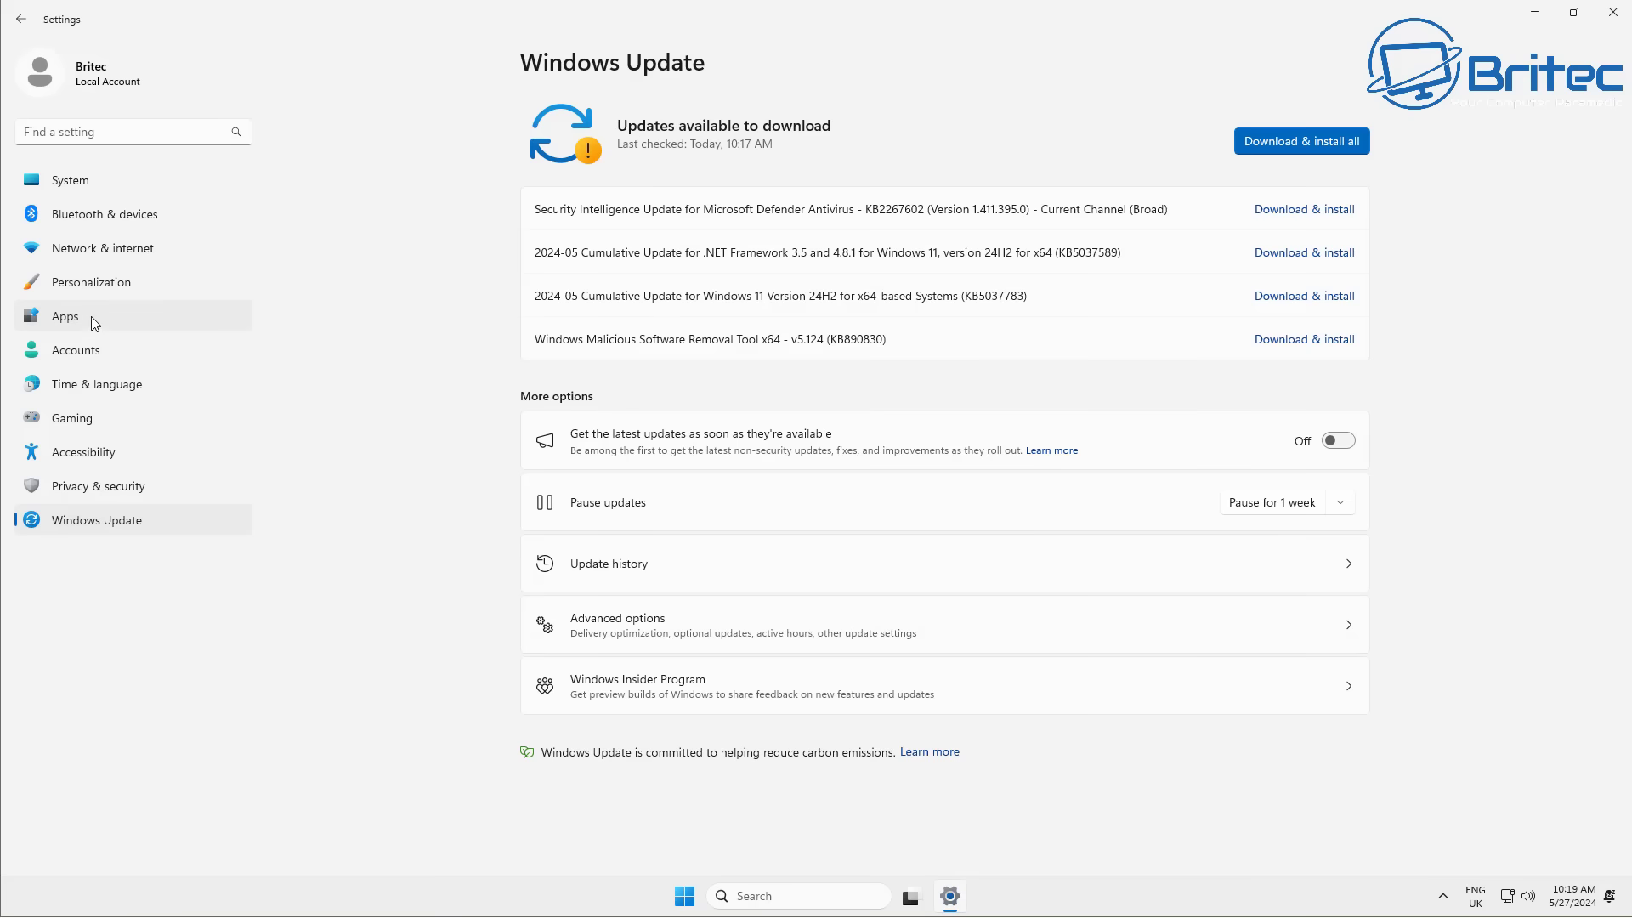
In Personalization > Taskbar, turn Task view off and set Search to 'Search icon only'.
left_click(121, 286)
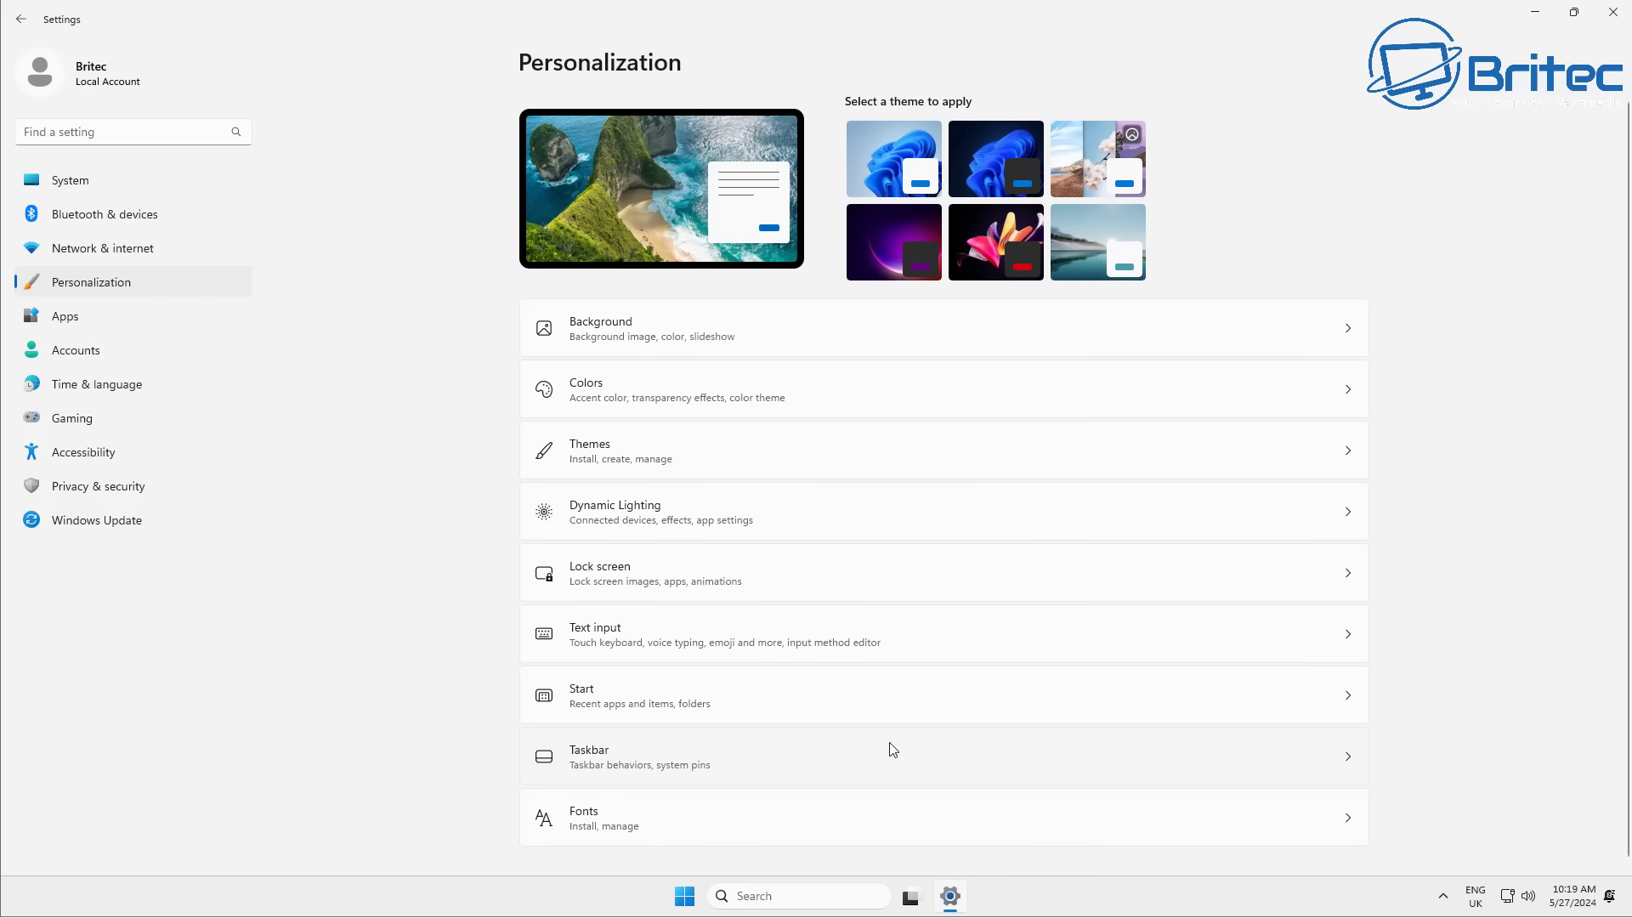
left_click(828, 767)
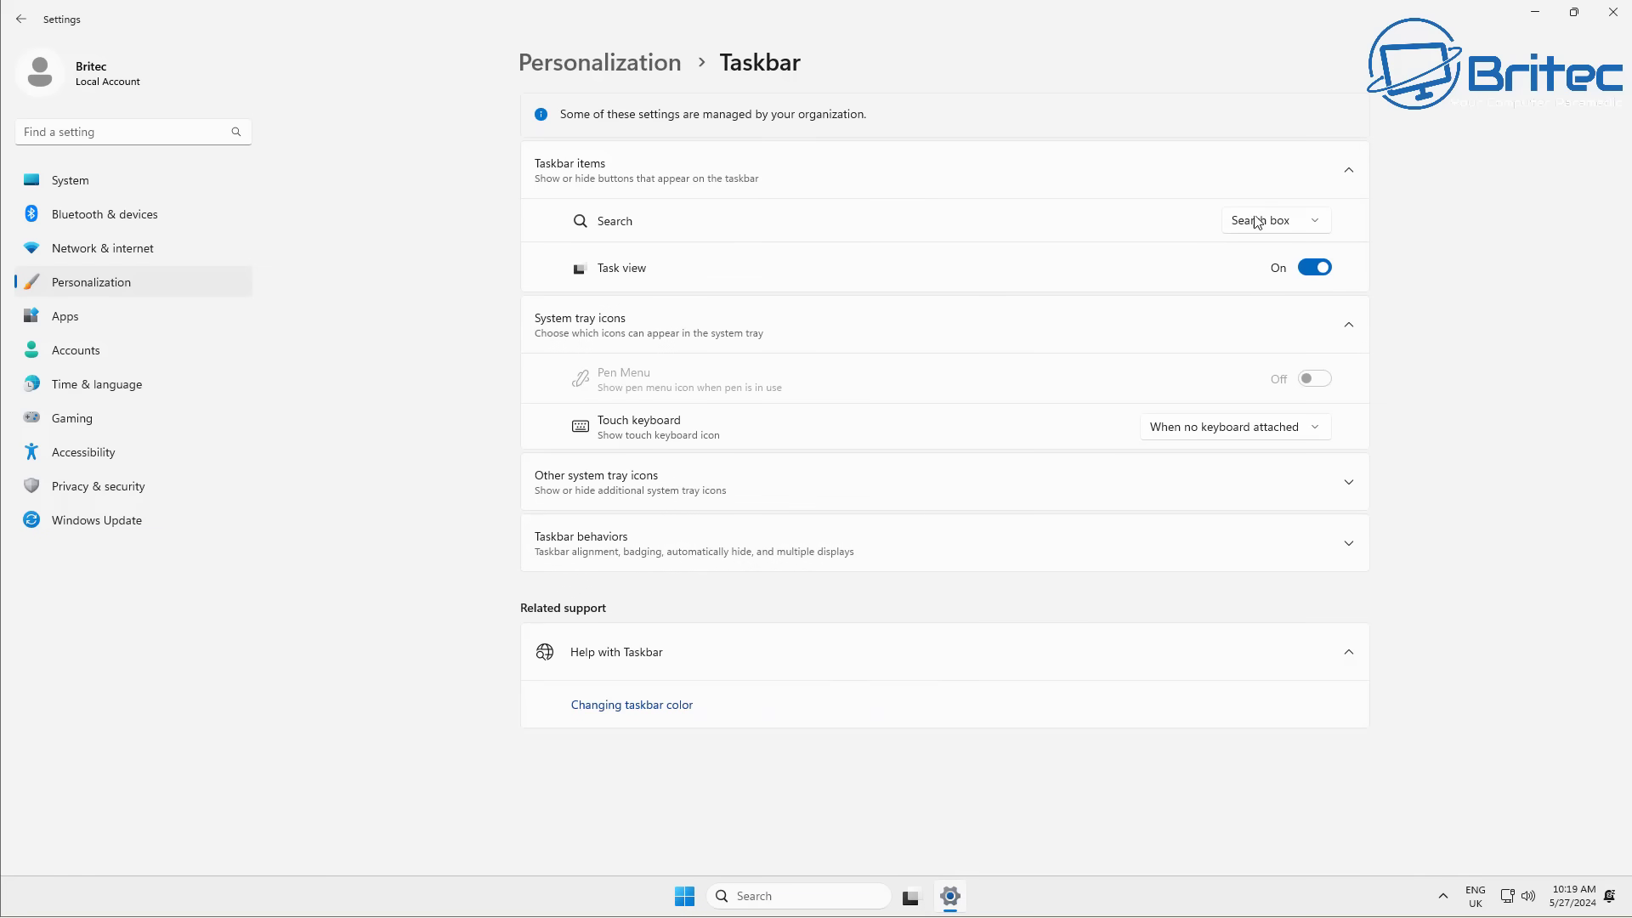
left_click(1313, 268)
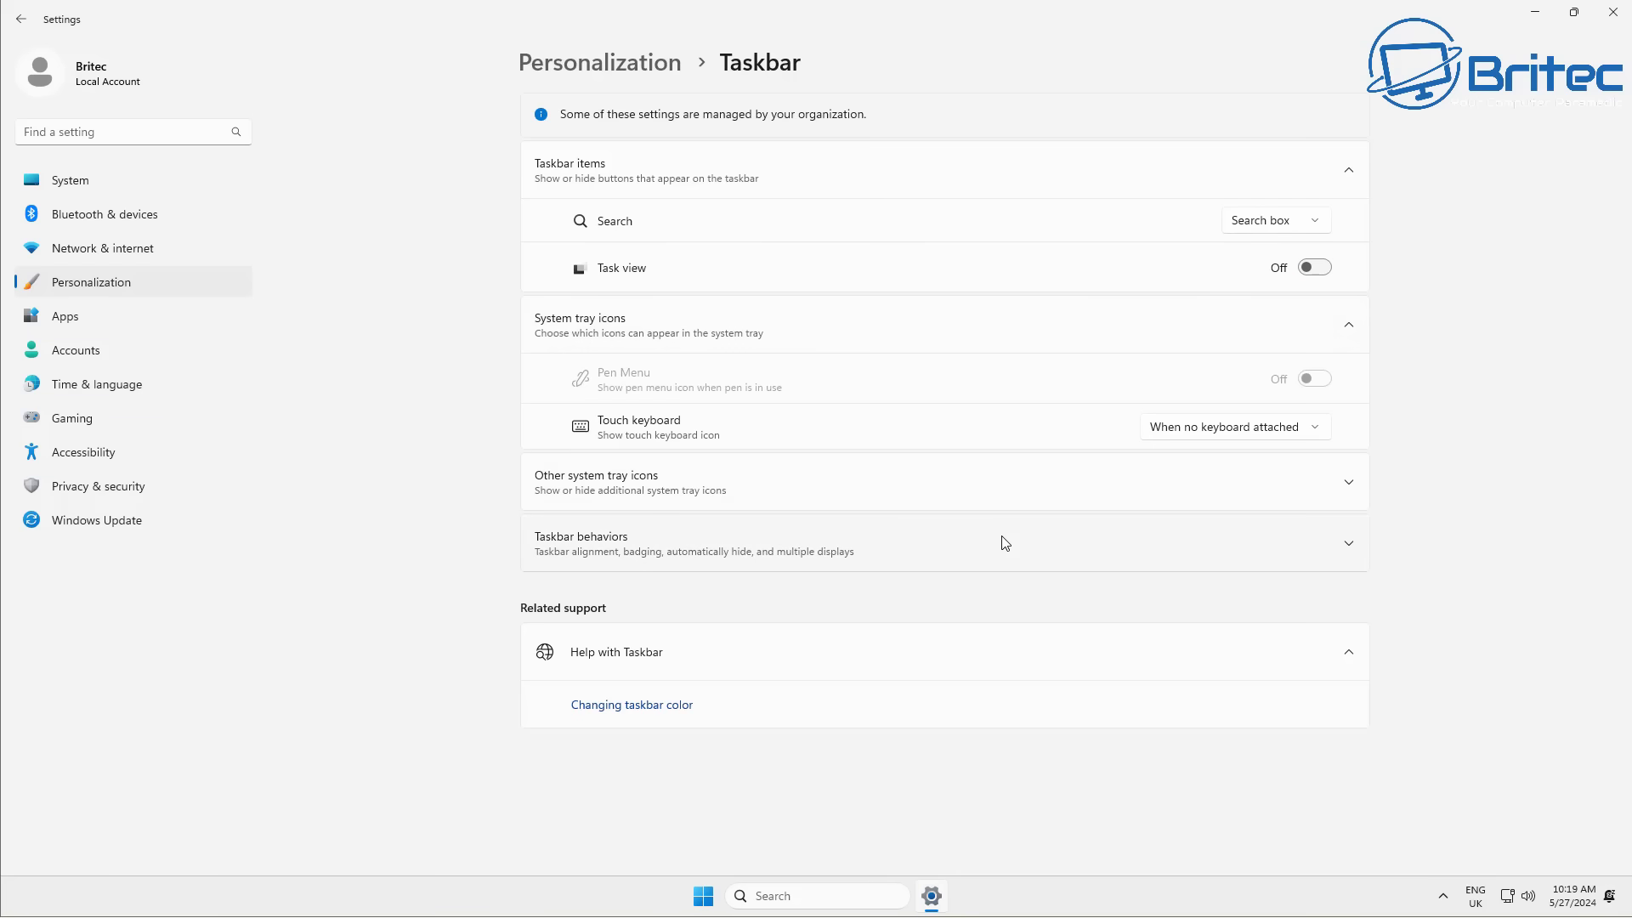
left_click(1306, 221)
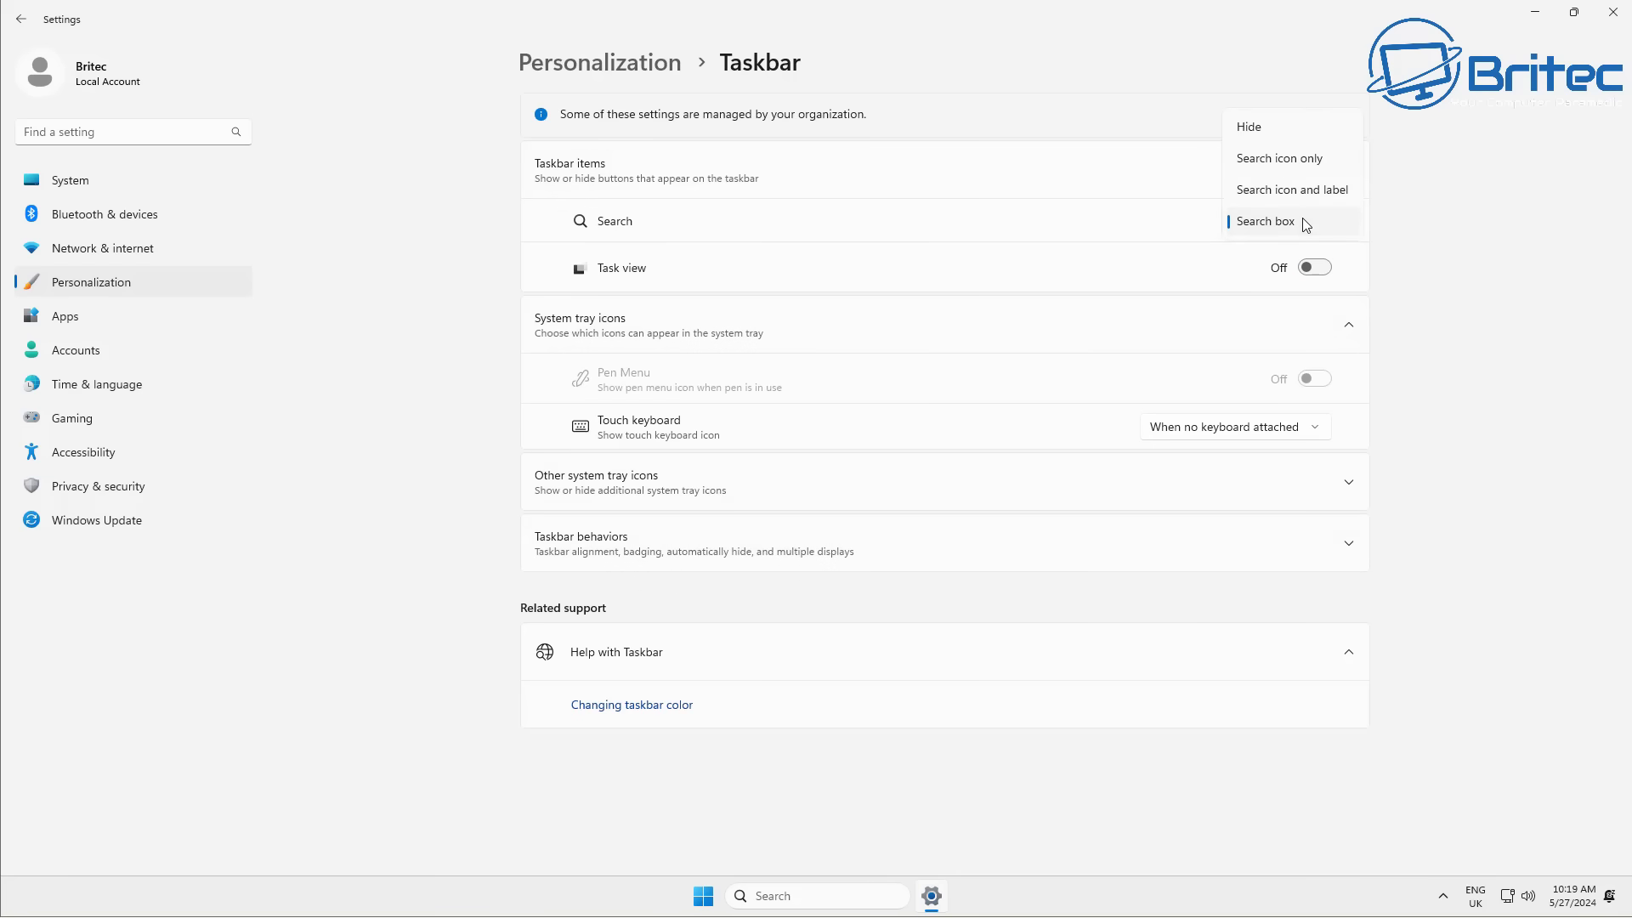
left_click(1285, 160)
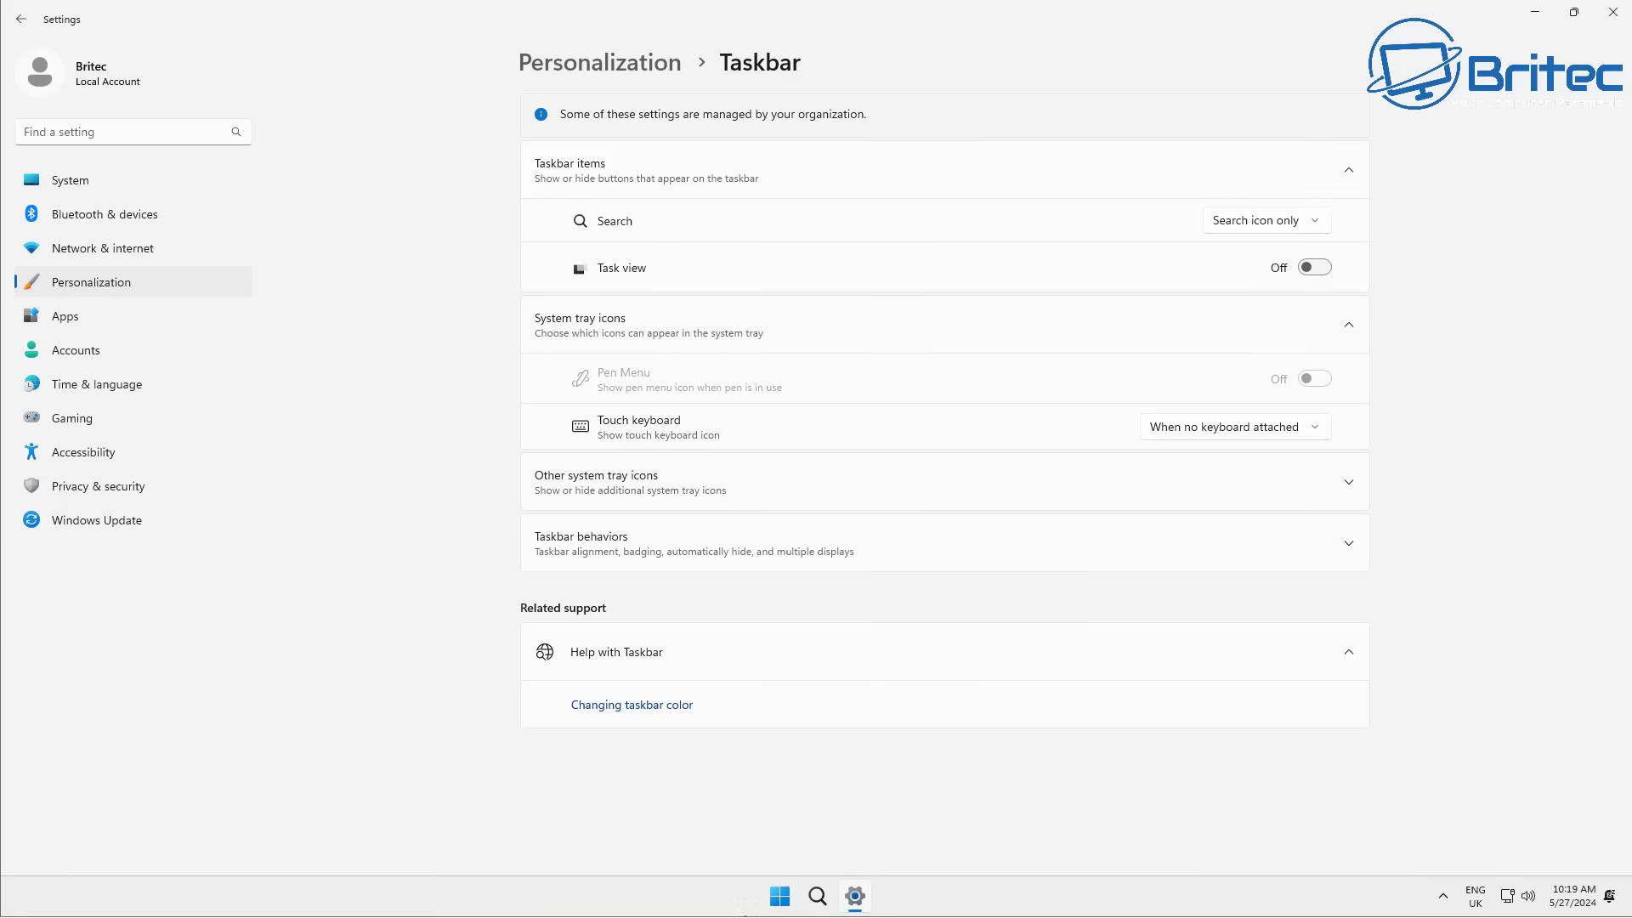
left_click(781, 899)
left_click(783, 902)
Expand Taskbar behaviors to review Center alignment and auto-hide off.
left_click(1348, 542)
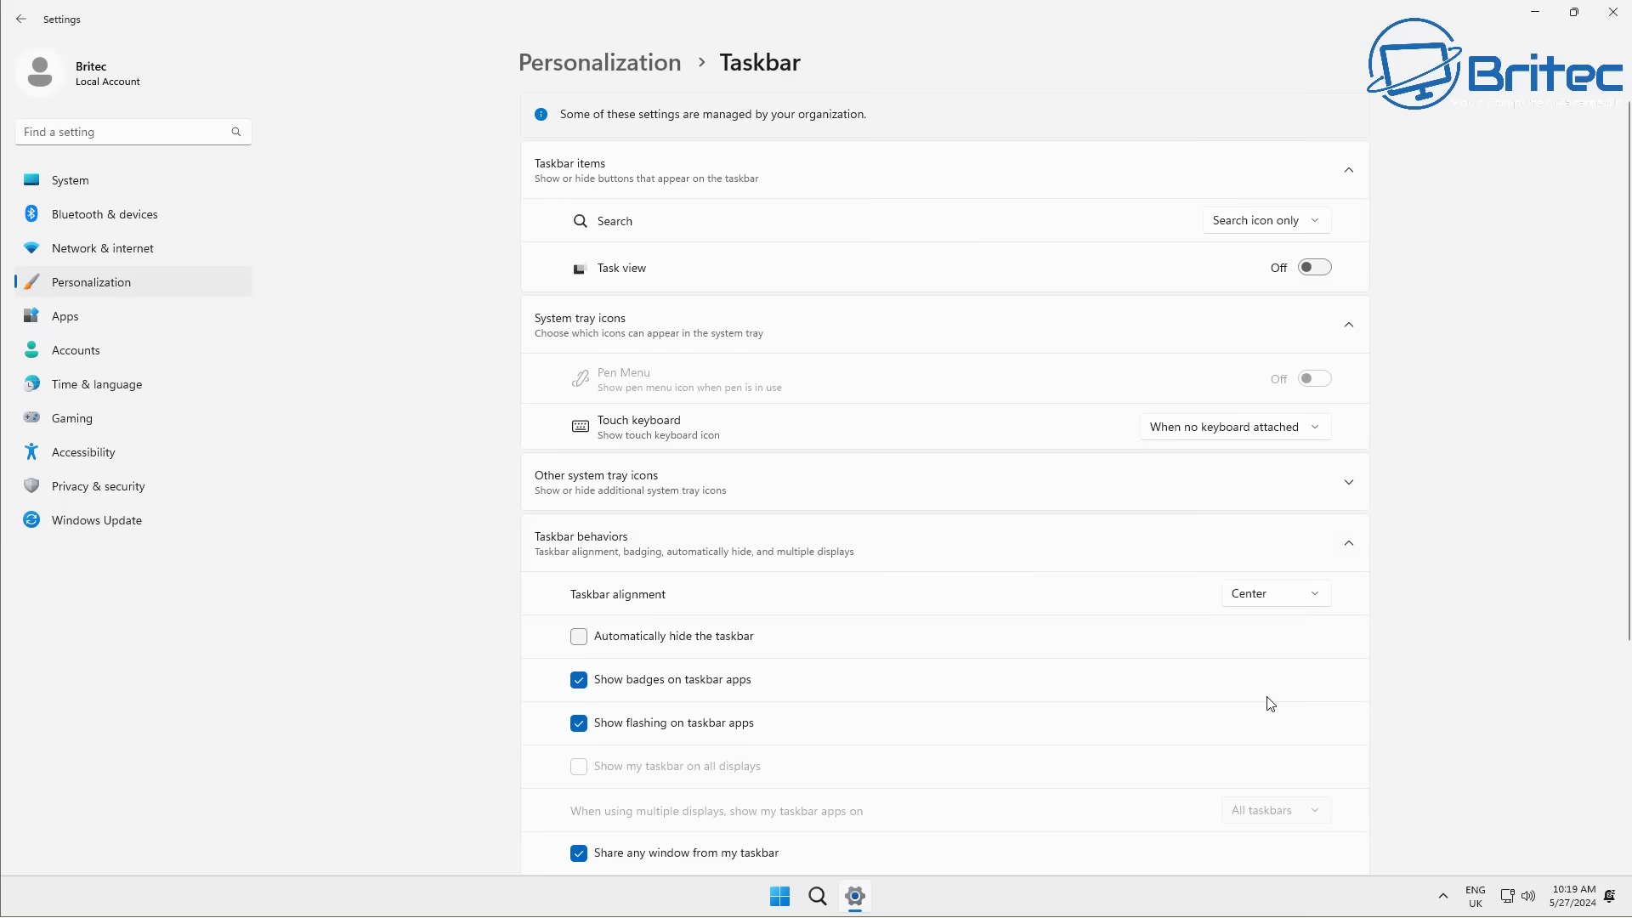
scroll(1269, 704, "down", 3)
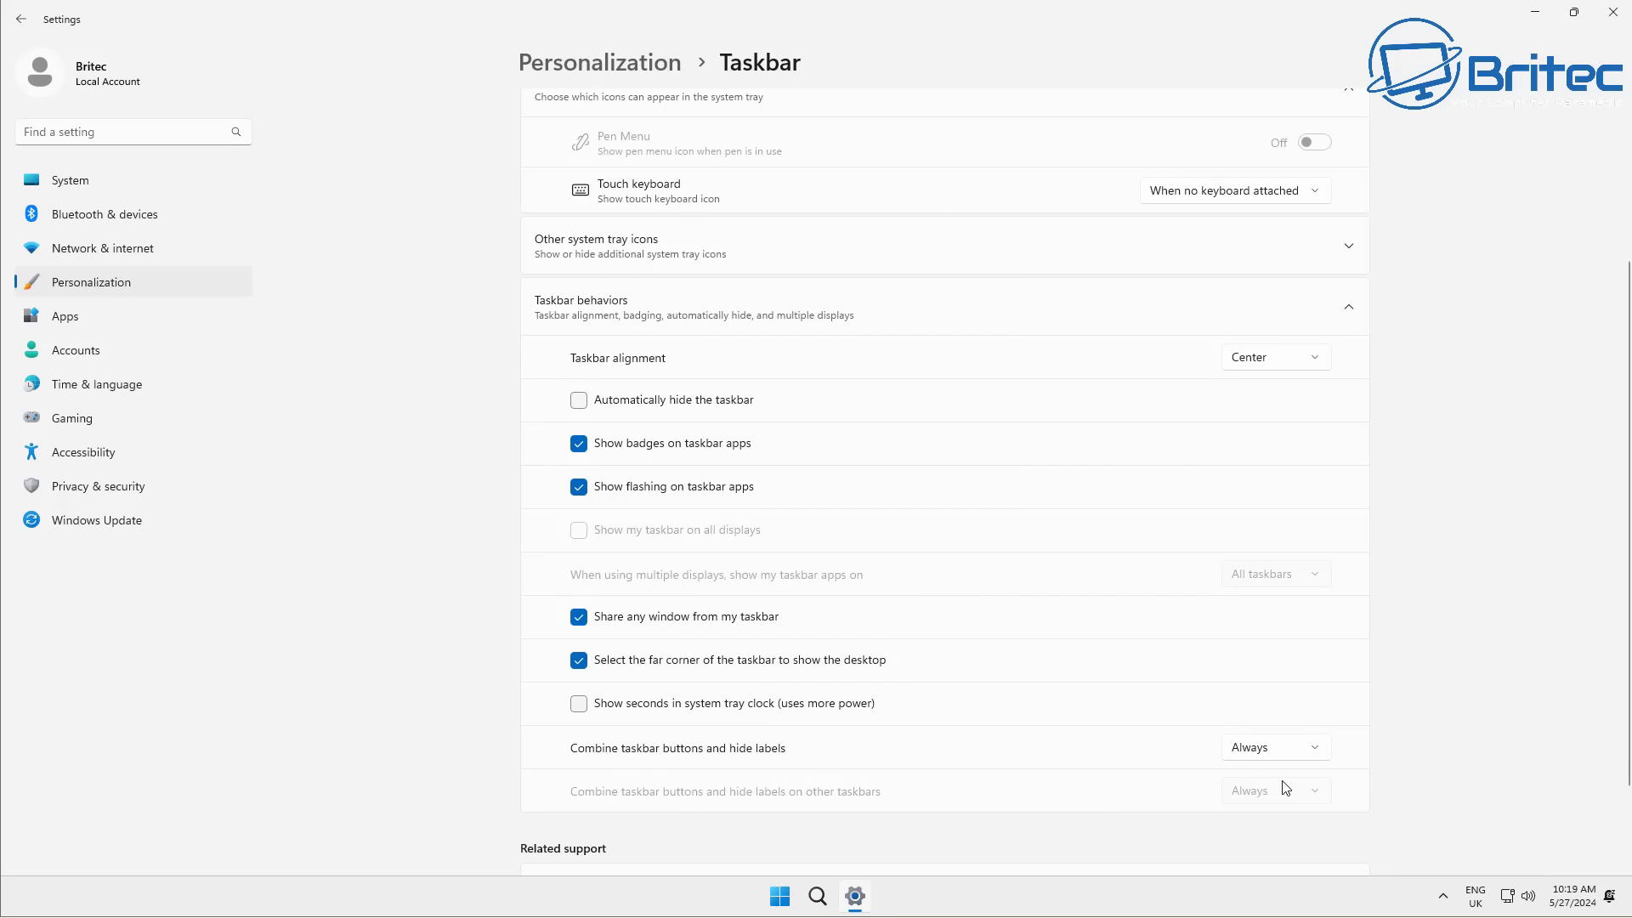
scroll(1275, 790, "down", 2)
scroll(1264, 791, "up", 3)
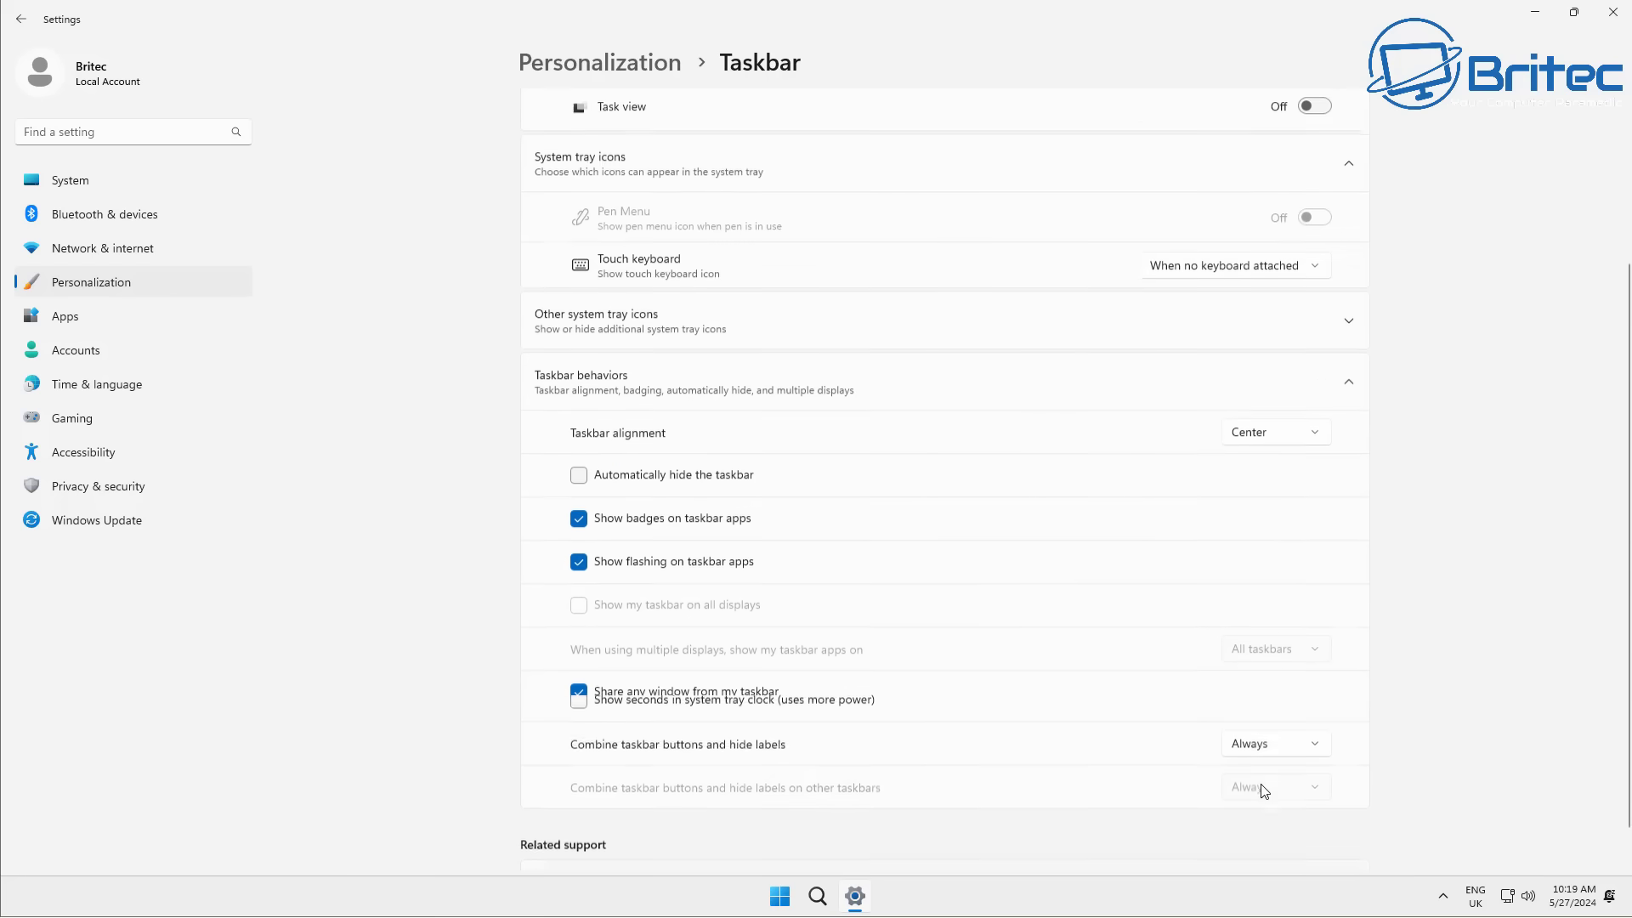
left_click(1358, 180)
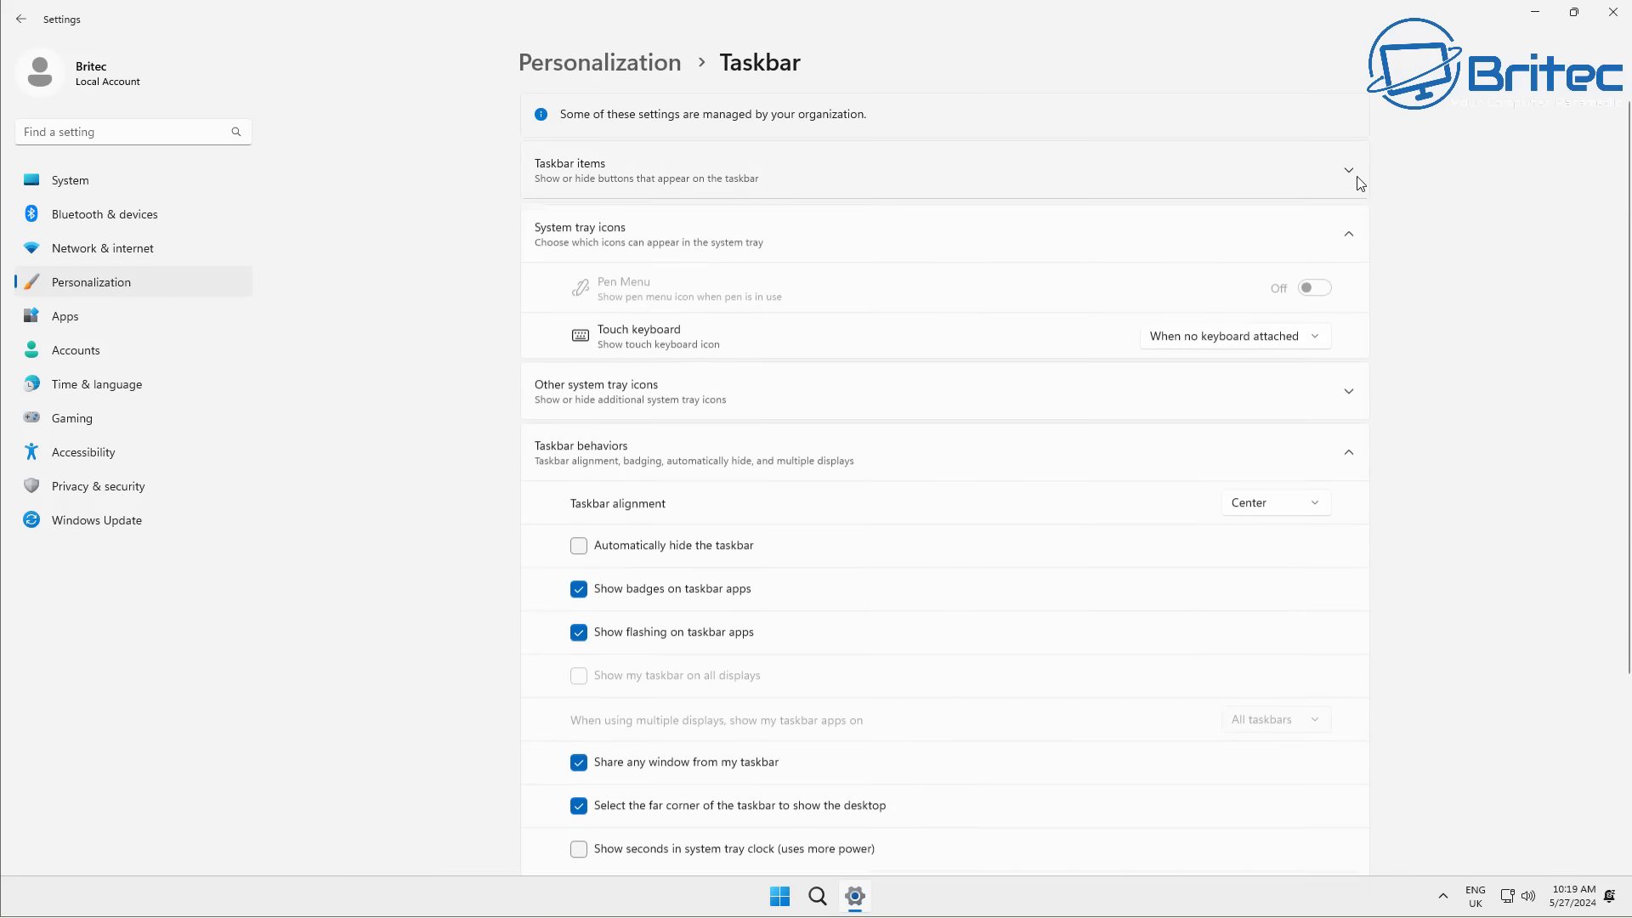
In Privacy & security, turn off the custom inking and typing dictionary.
left_click(107, 494)
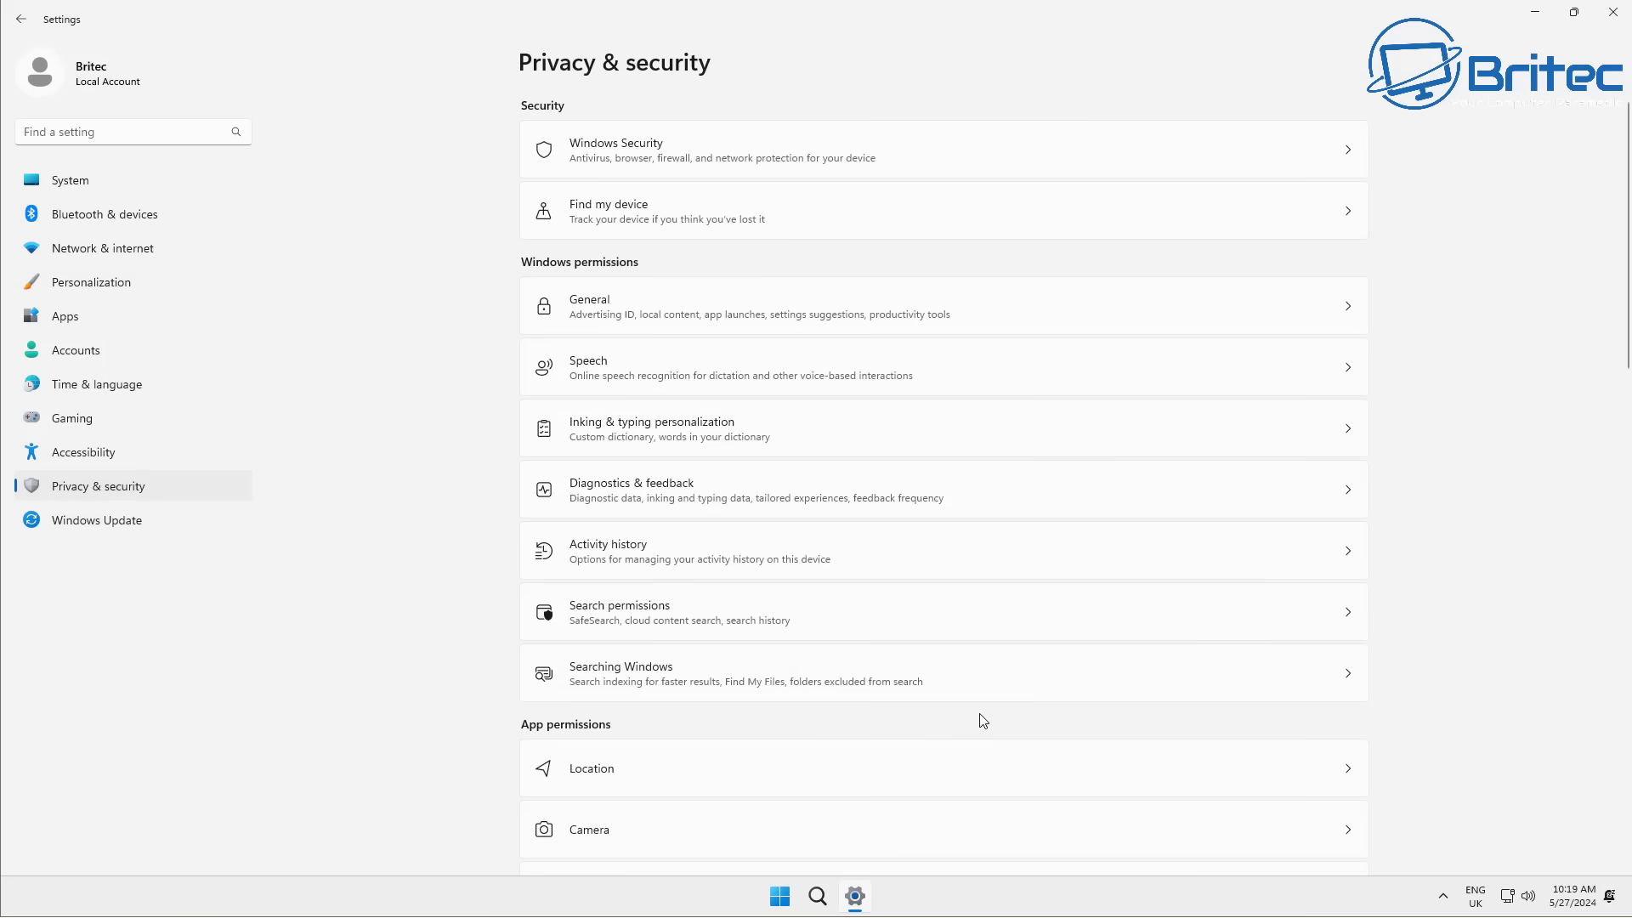
left_click(787, 429)
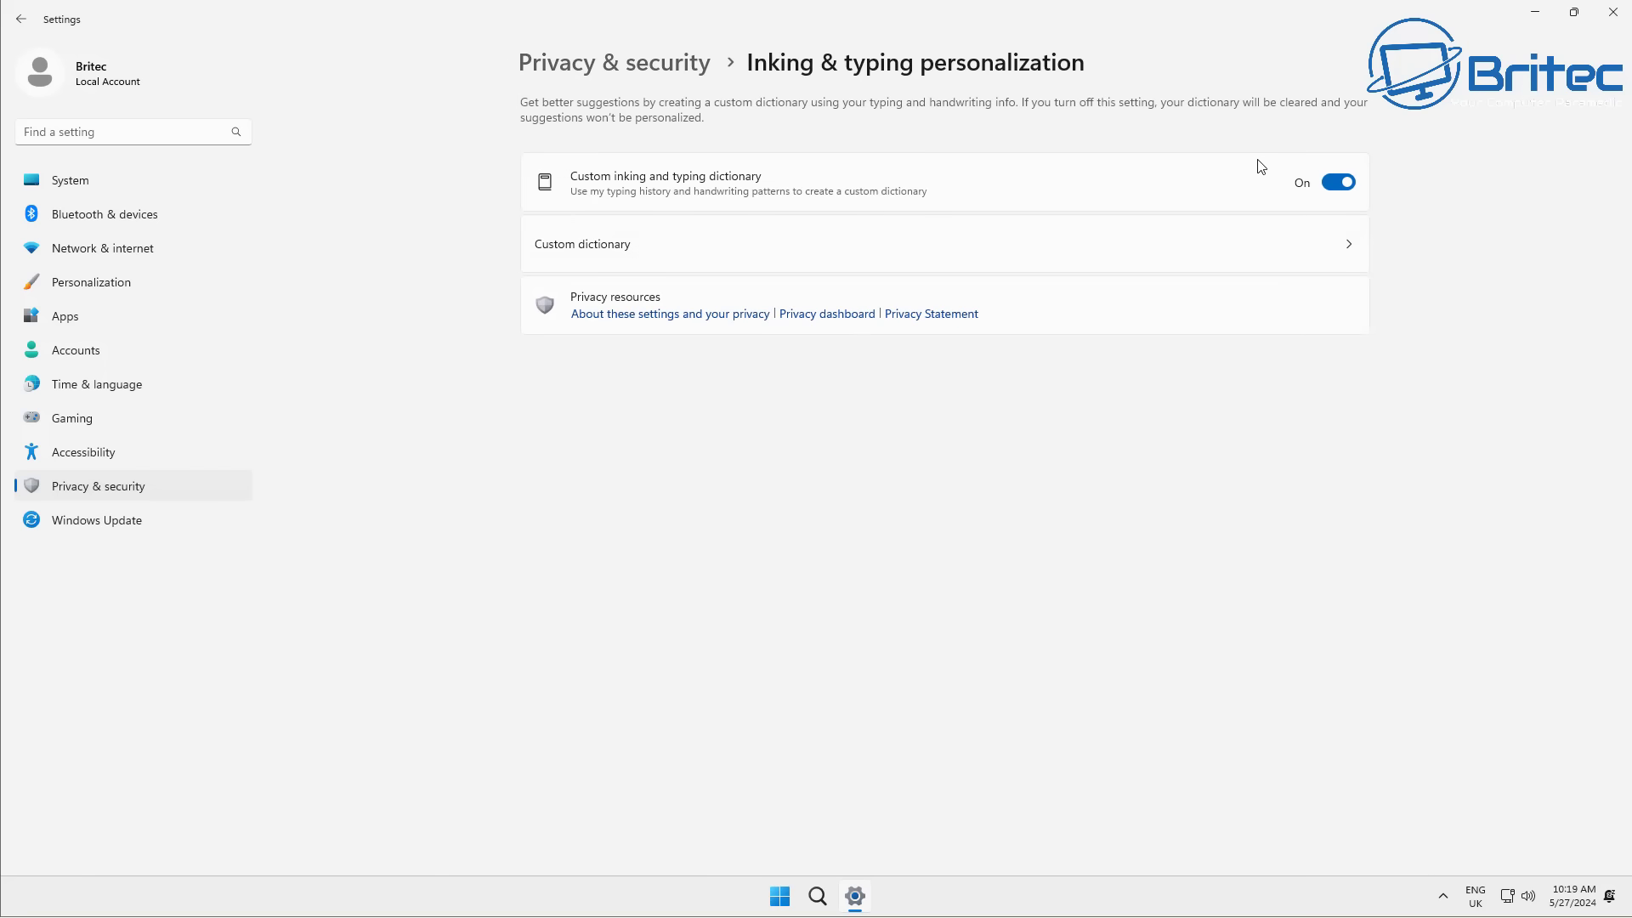
left_click(1330, 188)
left_click(24, 28)
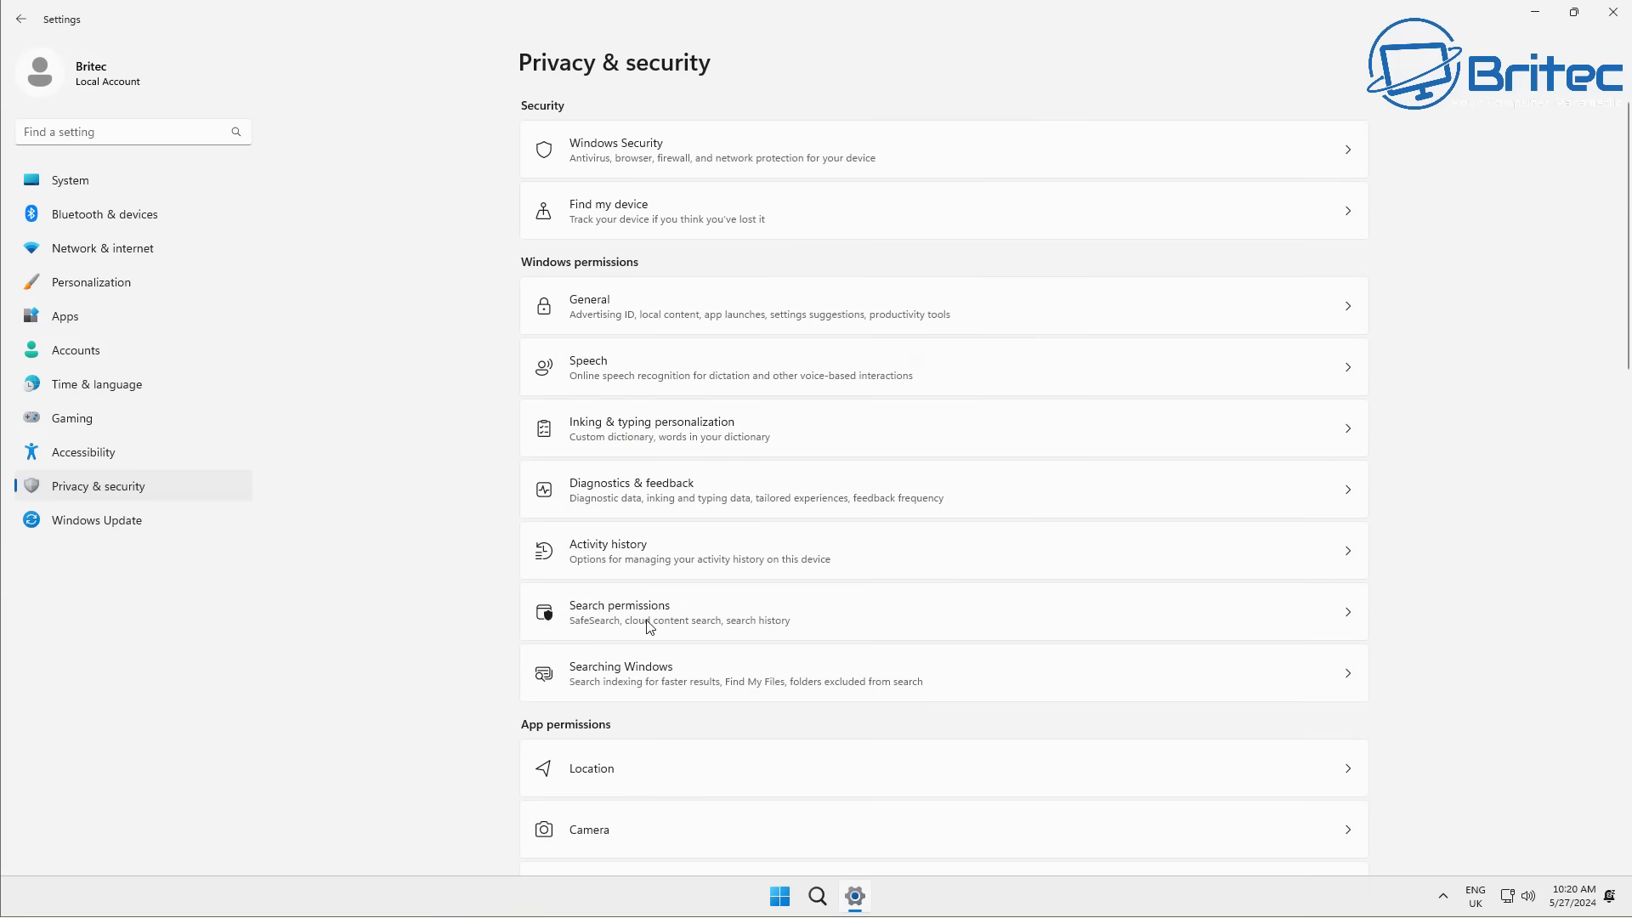
Stop storing activity history on this device and clear the existing history.
left_click(712, 550)
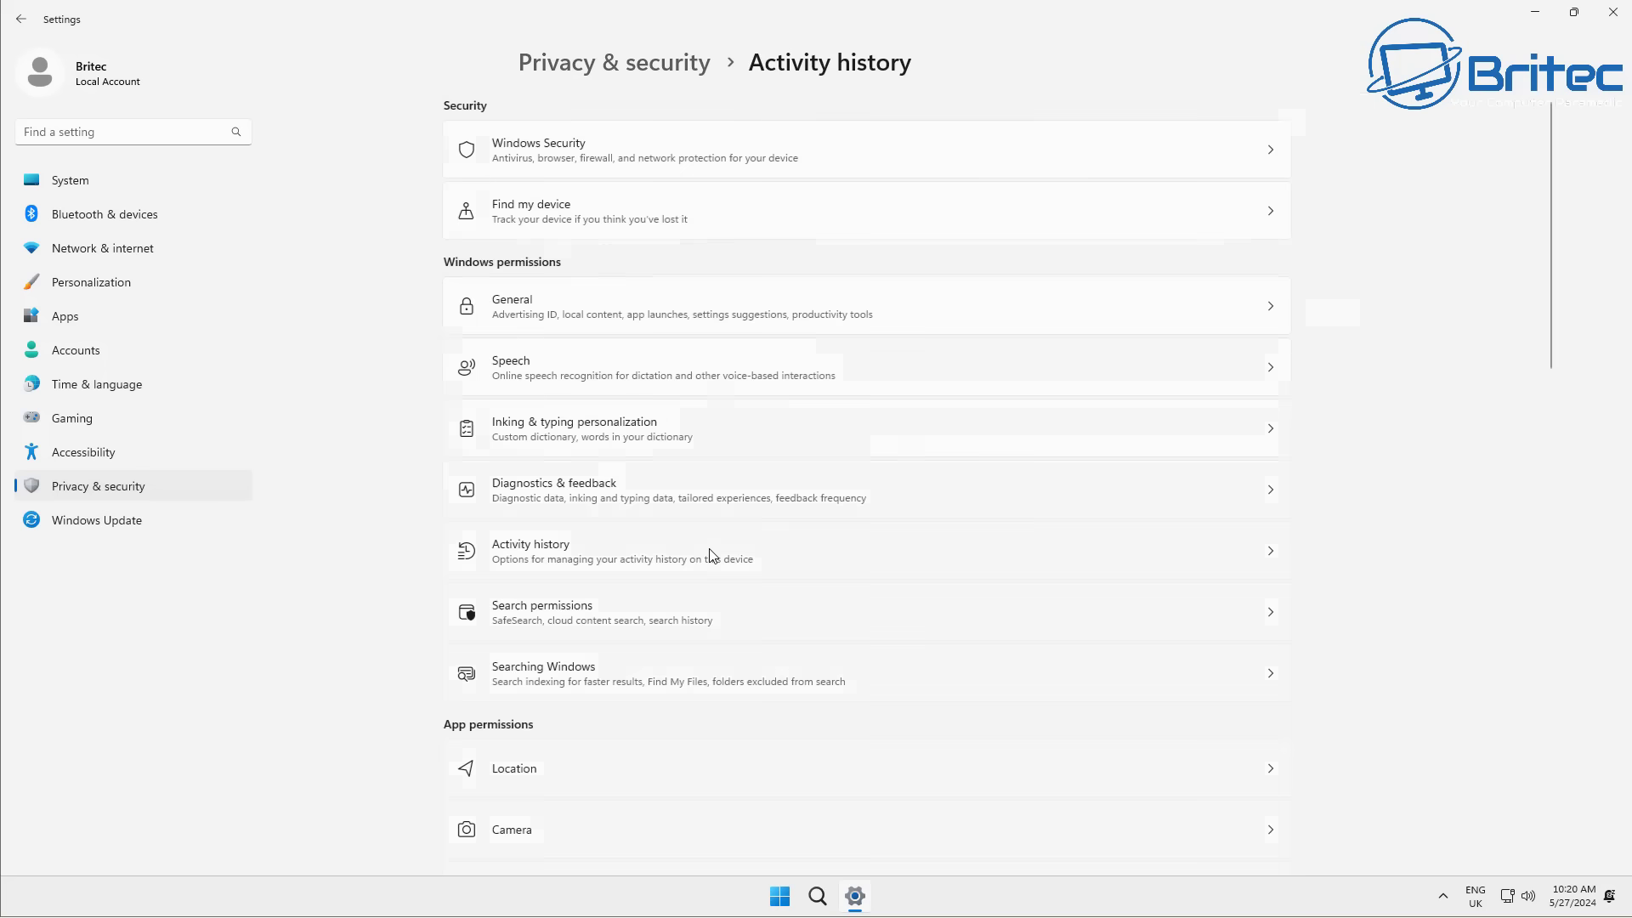
left_click(1313, 182)
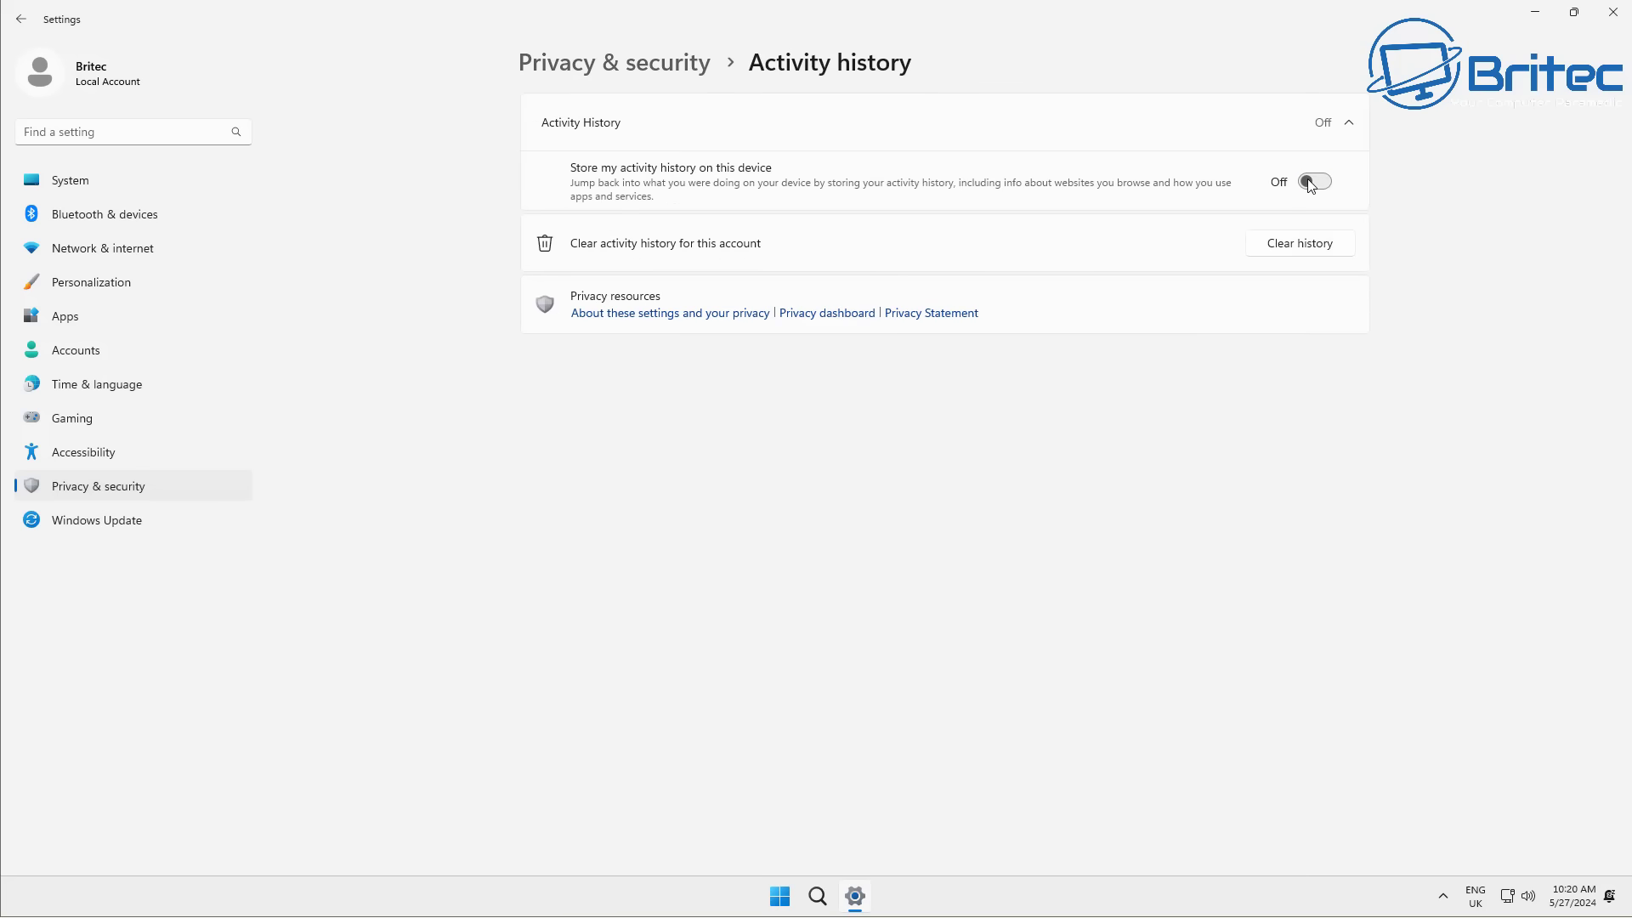
left_click(1307, 247)
left_click(19, 21)
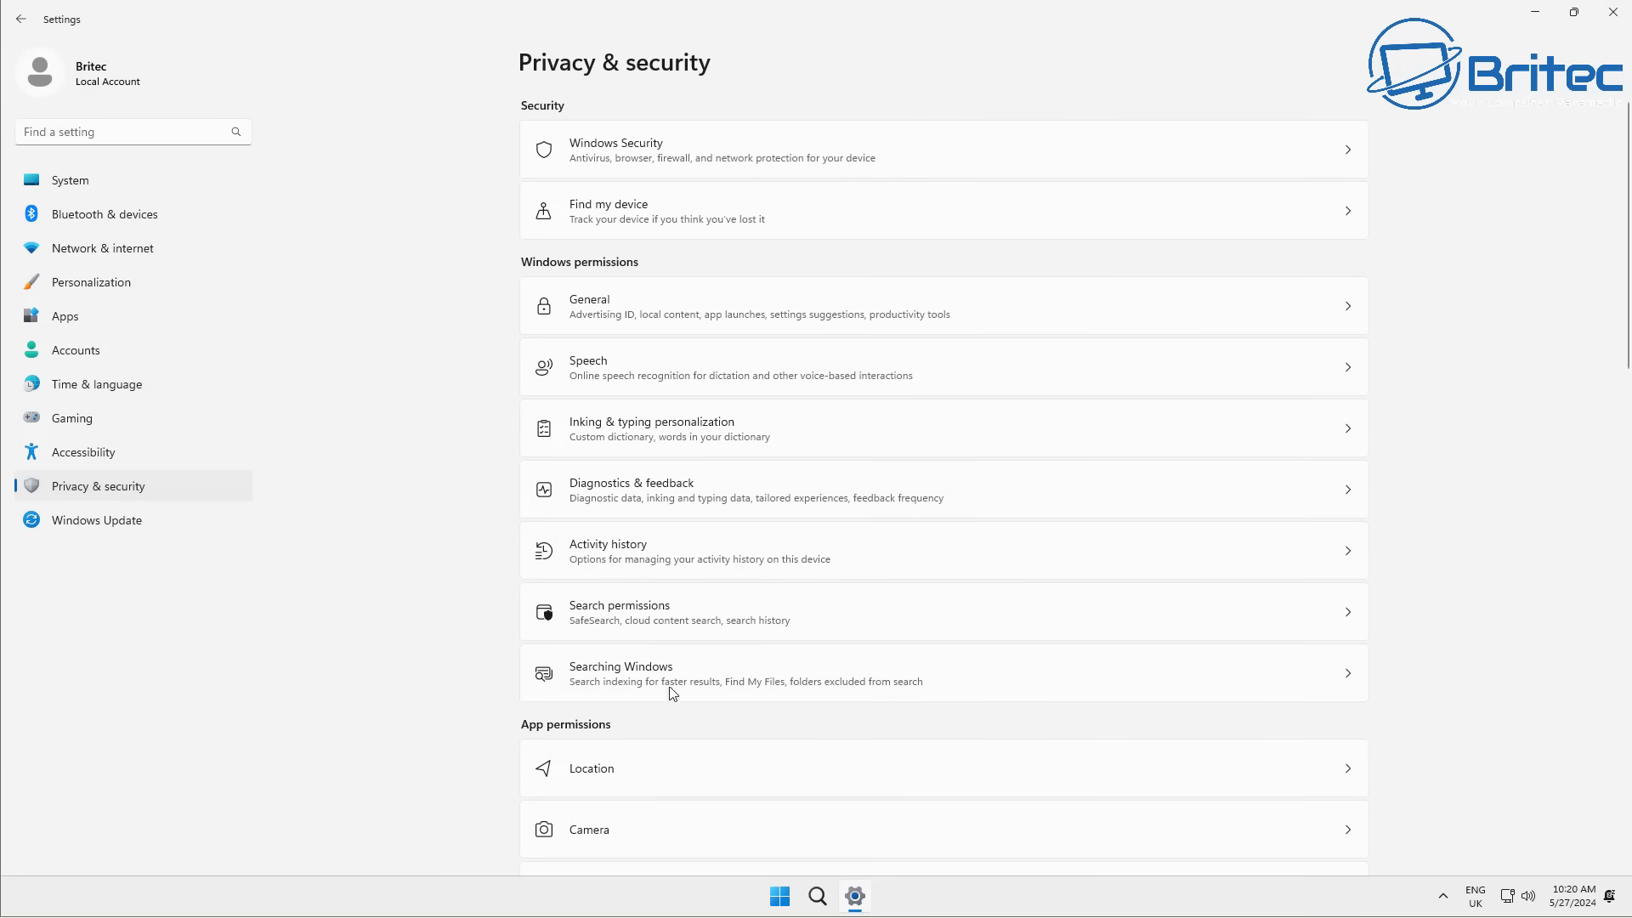
Set feedback frequency to Never under Diagnostics & feedback.
left_click(698, 501)
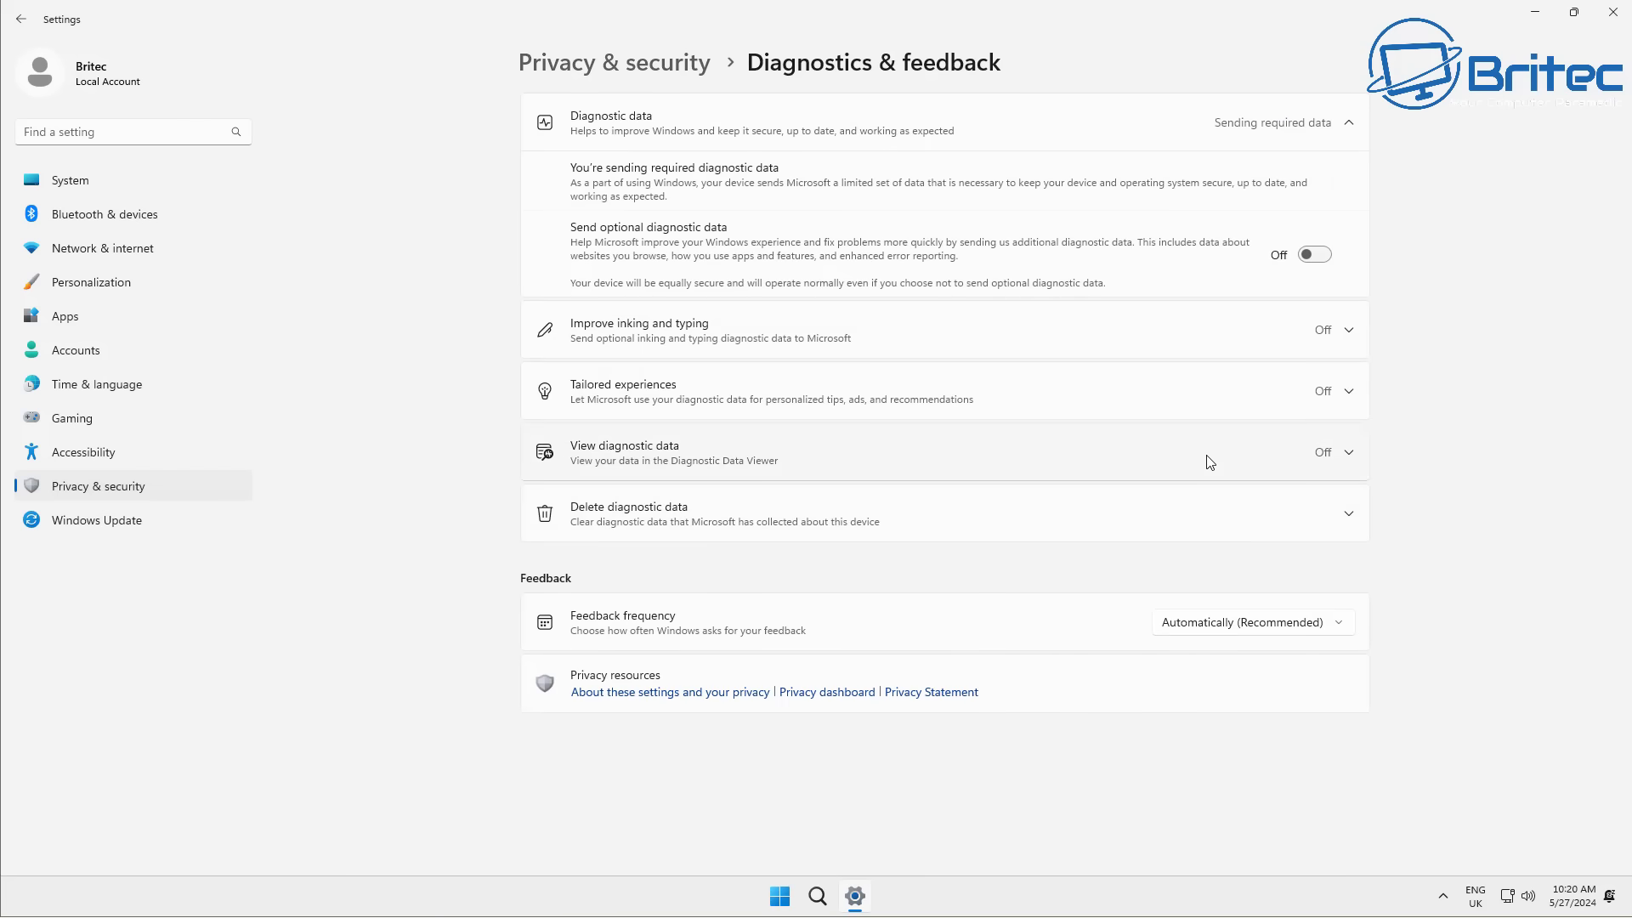
left_click(1297, 629)
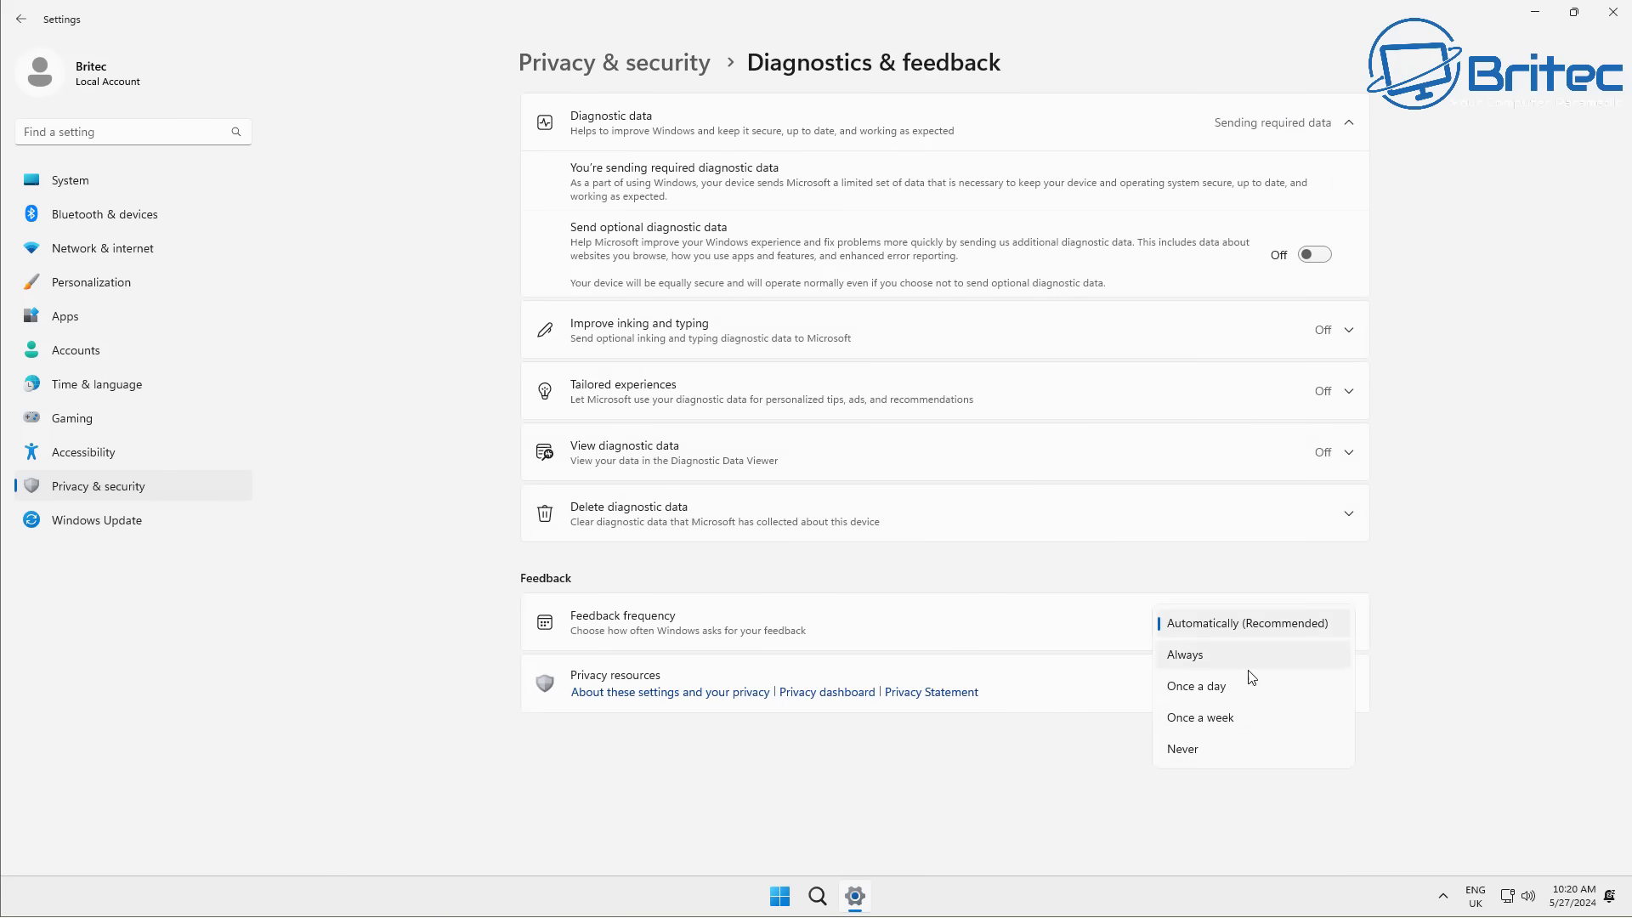
left_click(1183, 749)
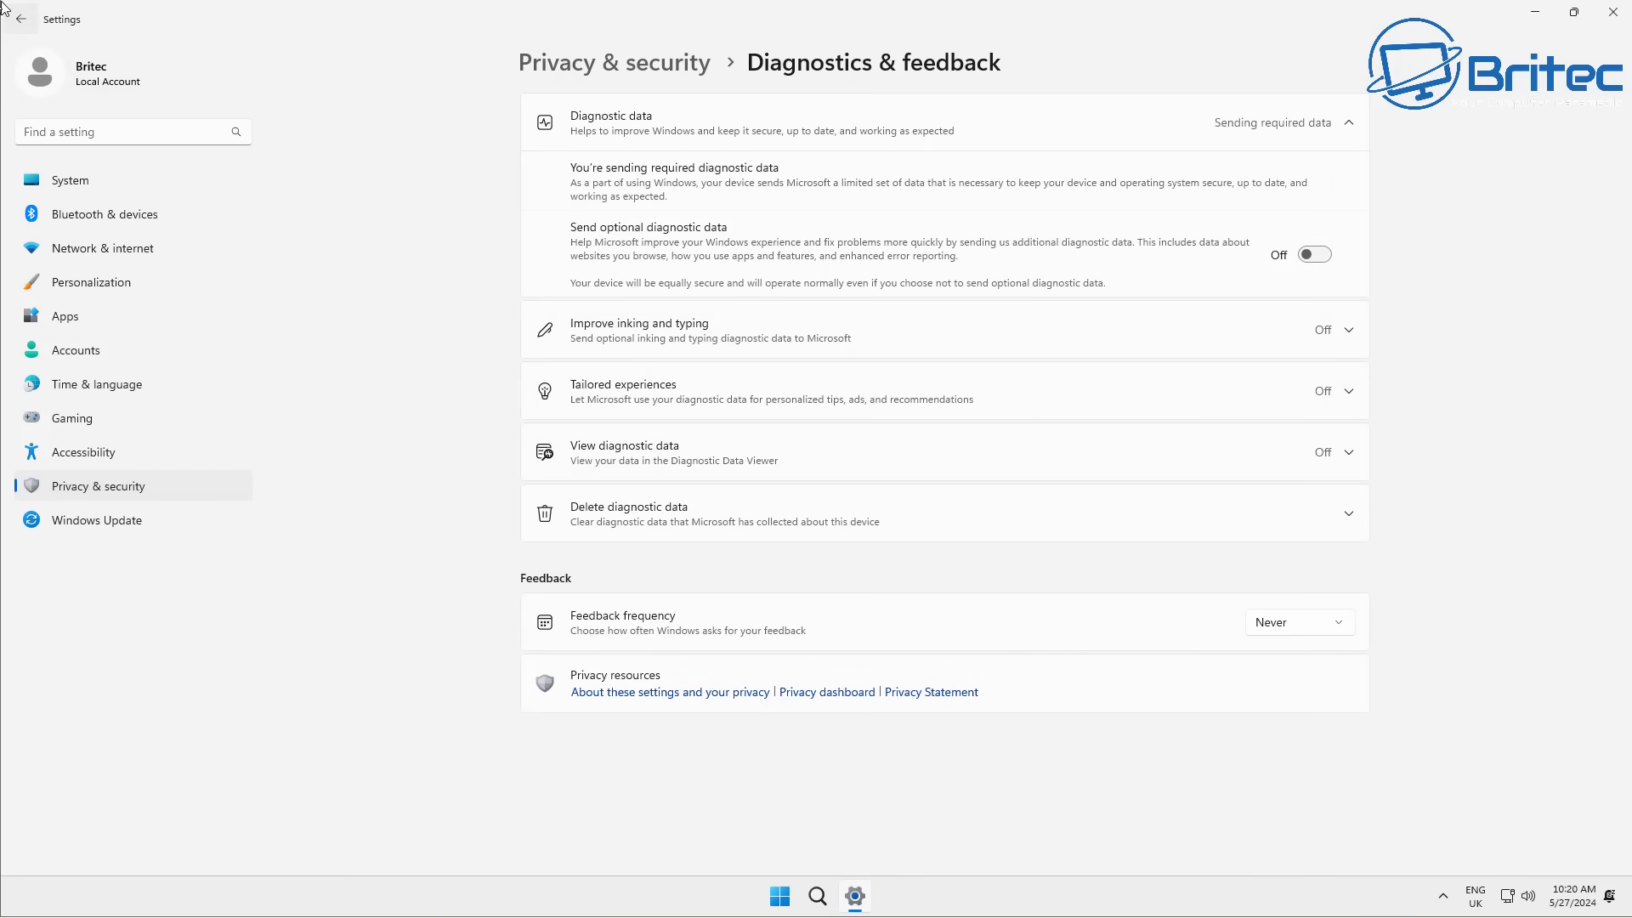
left_click(21, 19)
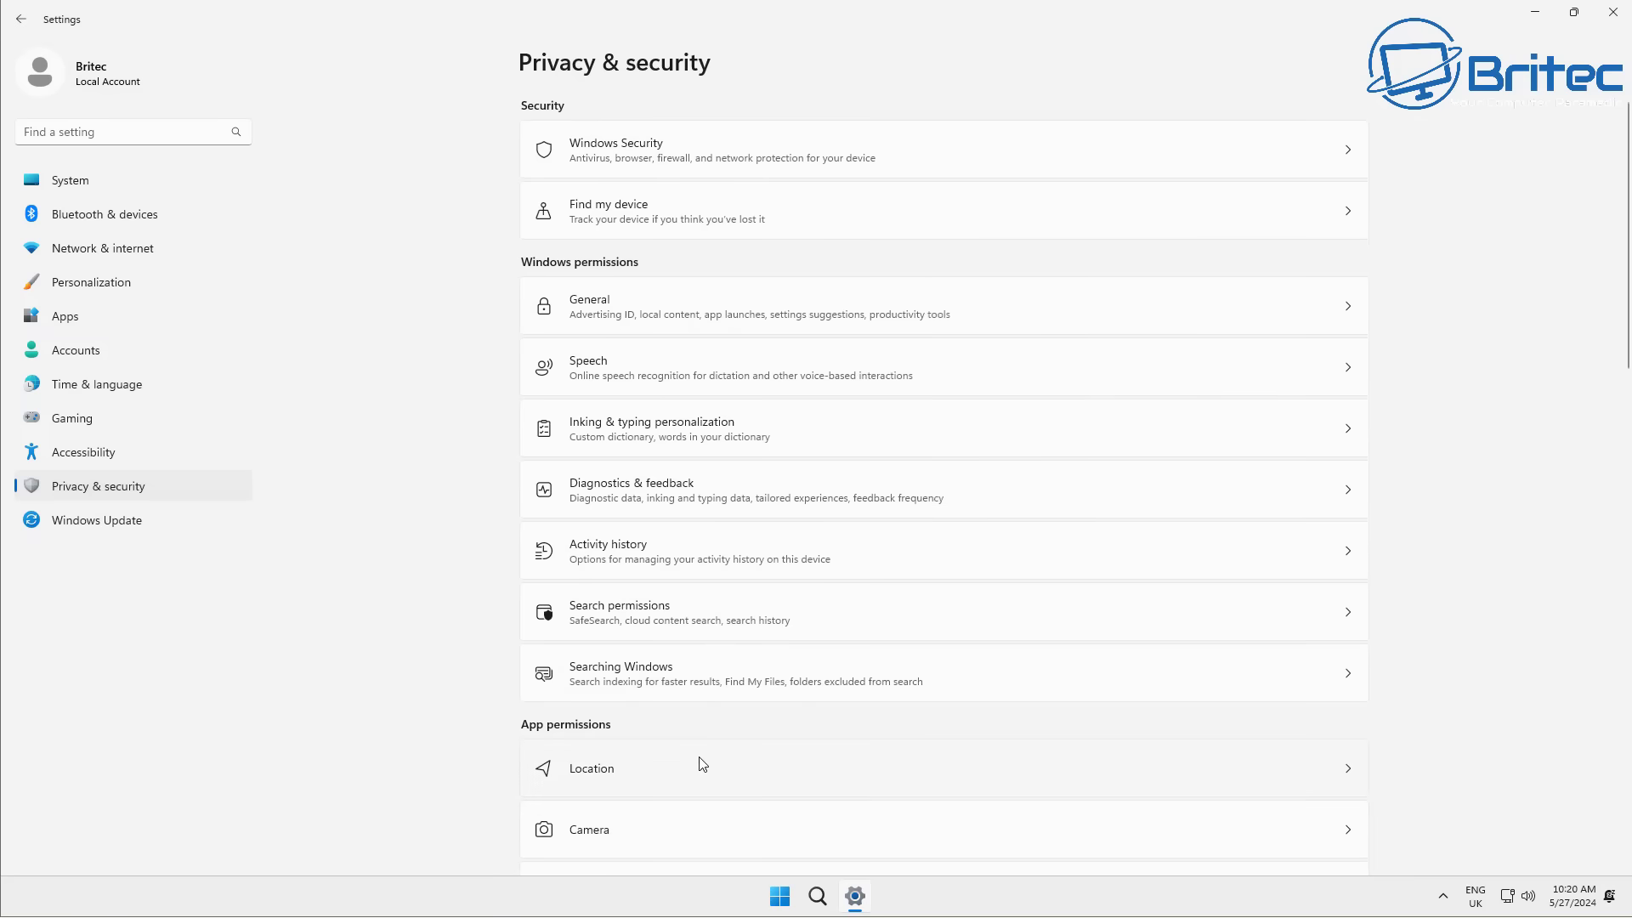
Turn off apps' access to voice activation services.
scroll(702, 764, "down", 8)
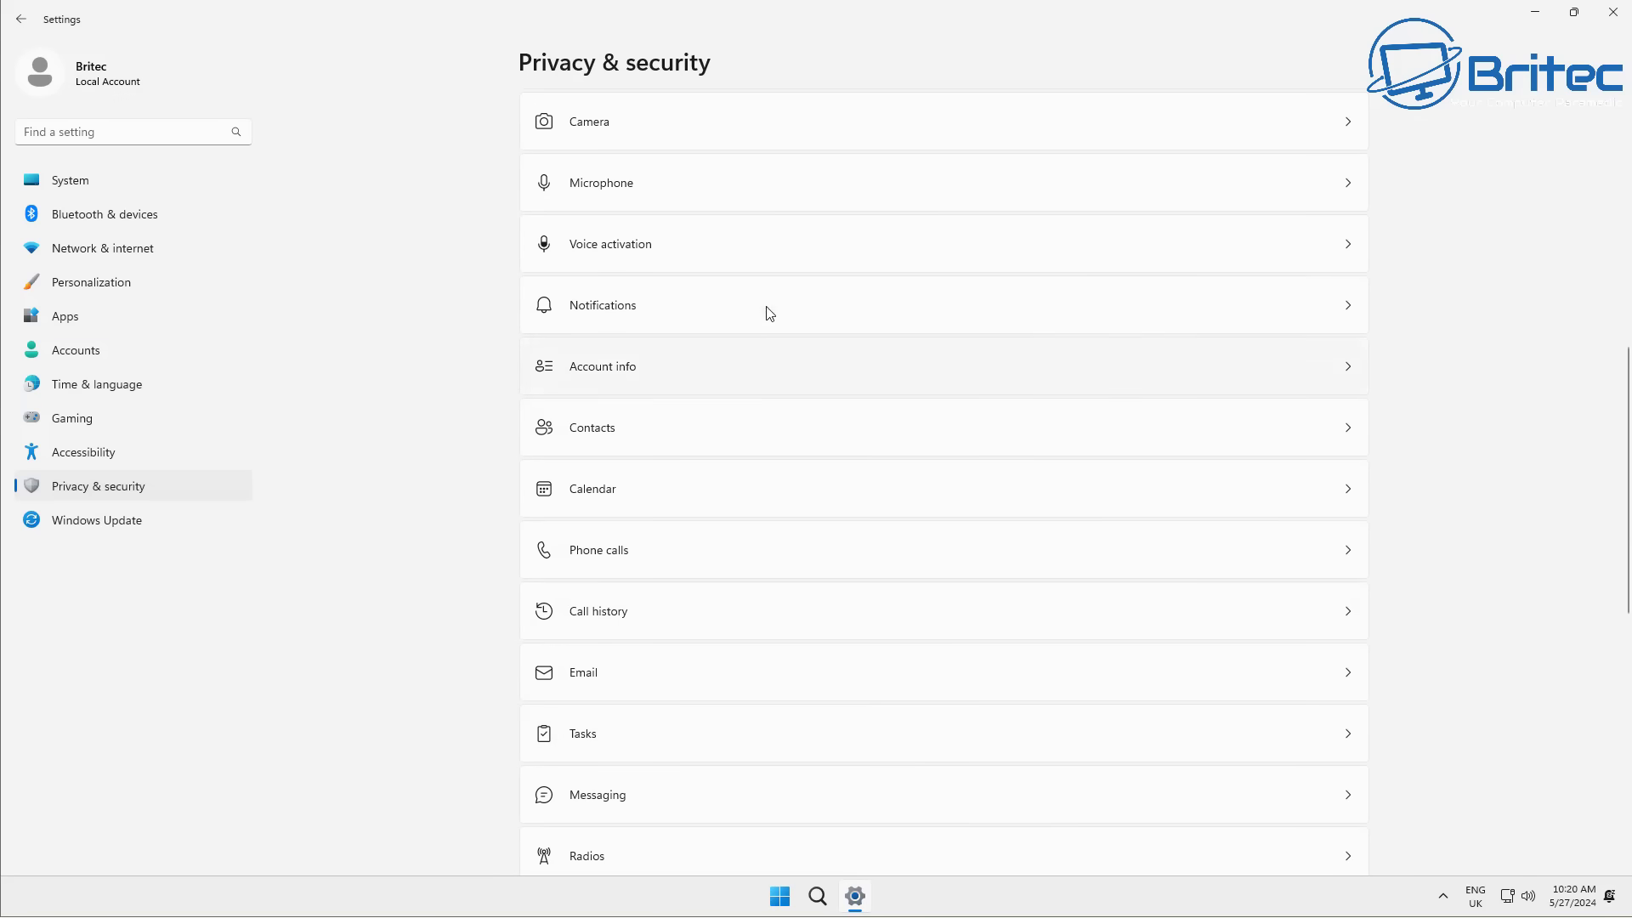
left_click(774, 255)
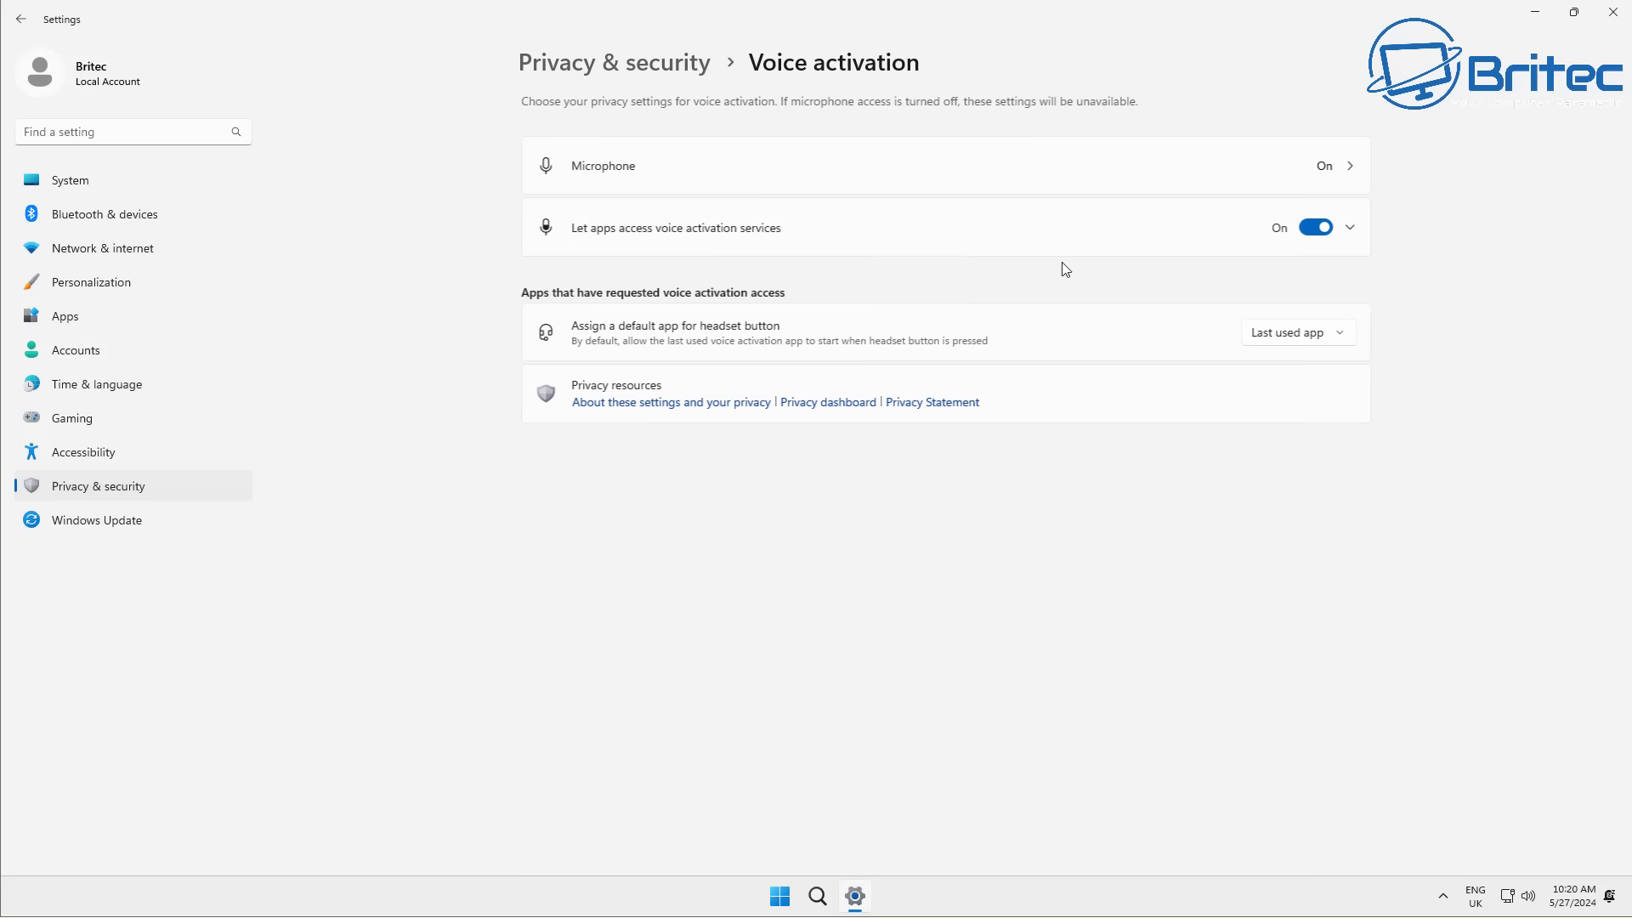
left_click(1309, 230)
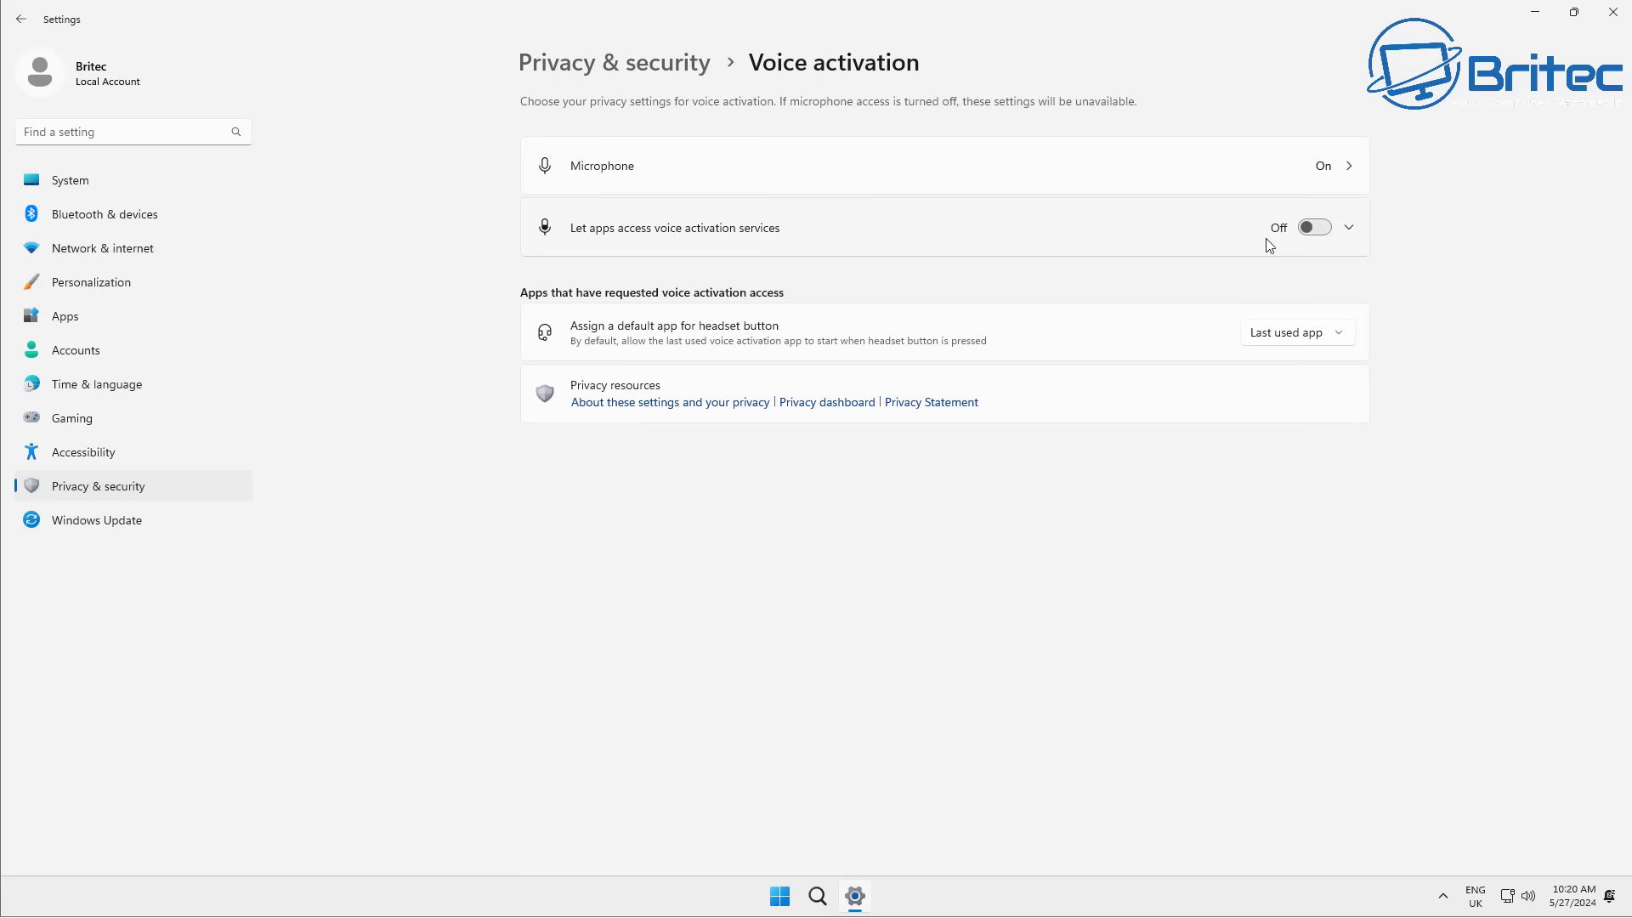
left_click(21, 19)
scroll(675, 612, "down", 10)
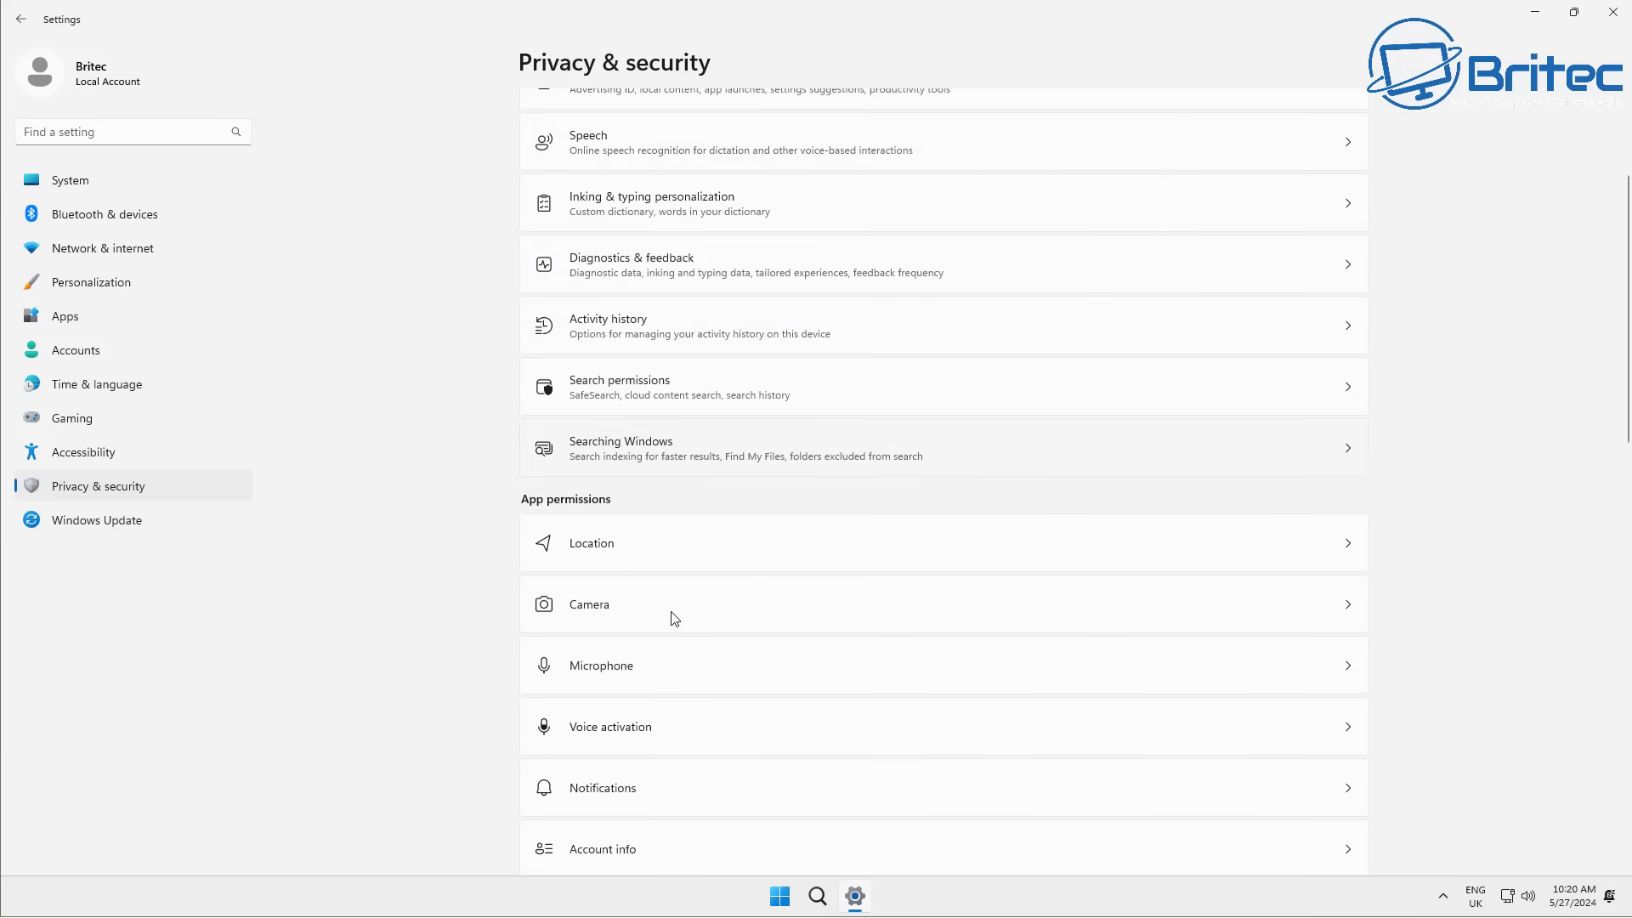
scroll(685, 615, "down", 5)
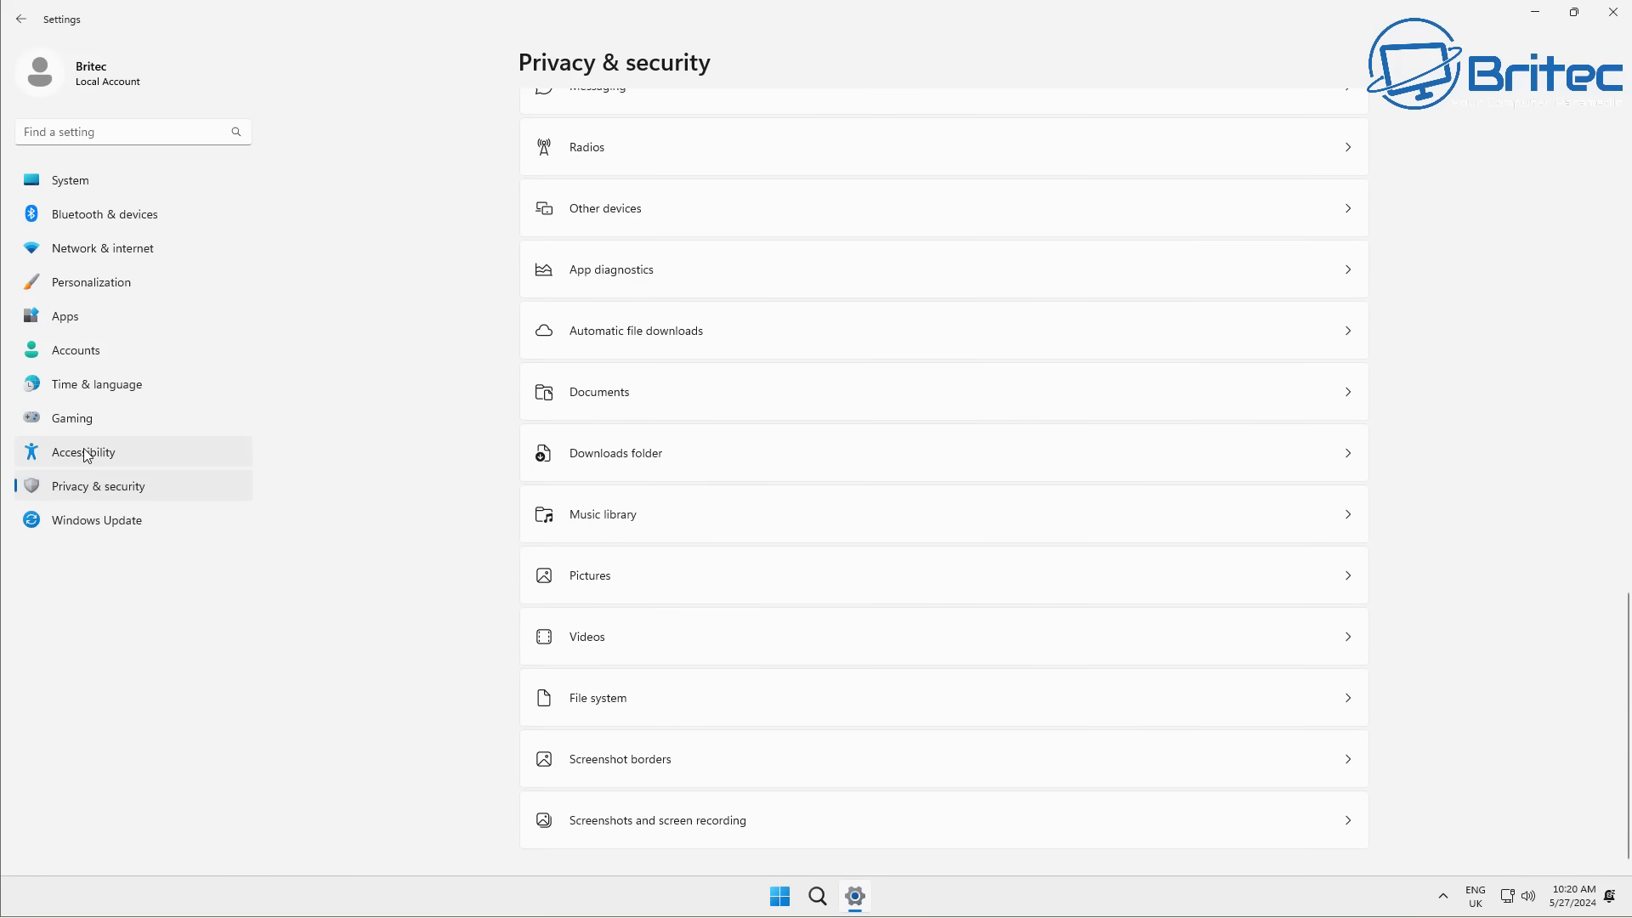
Browse the Gaming, Time & language, and Accounts pages, then the Installed apps list.
left_click(89, 416)
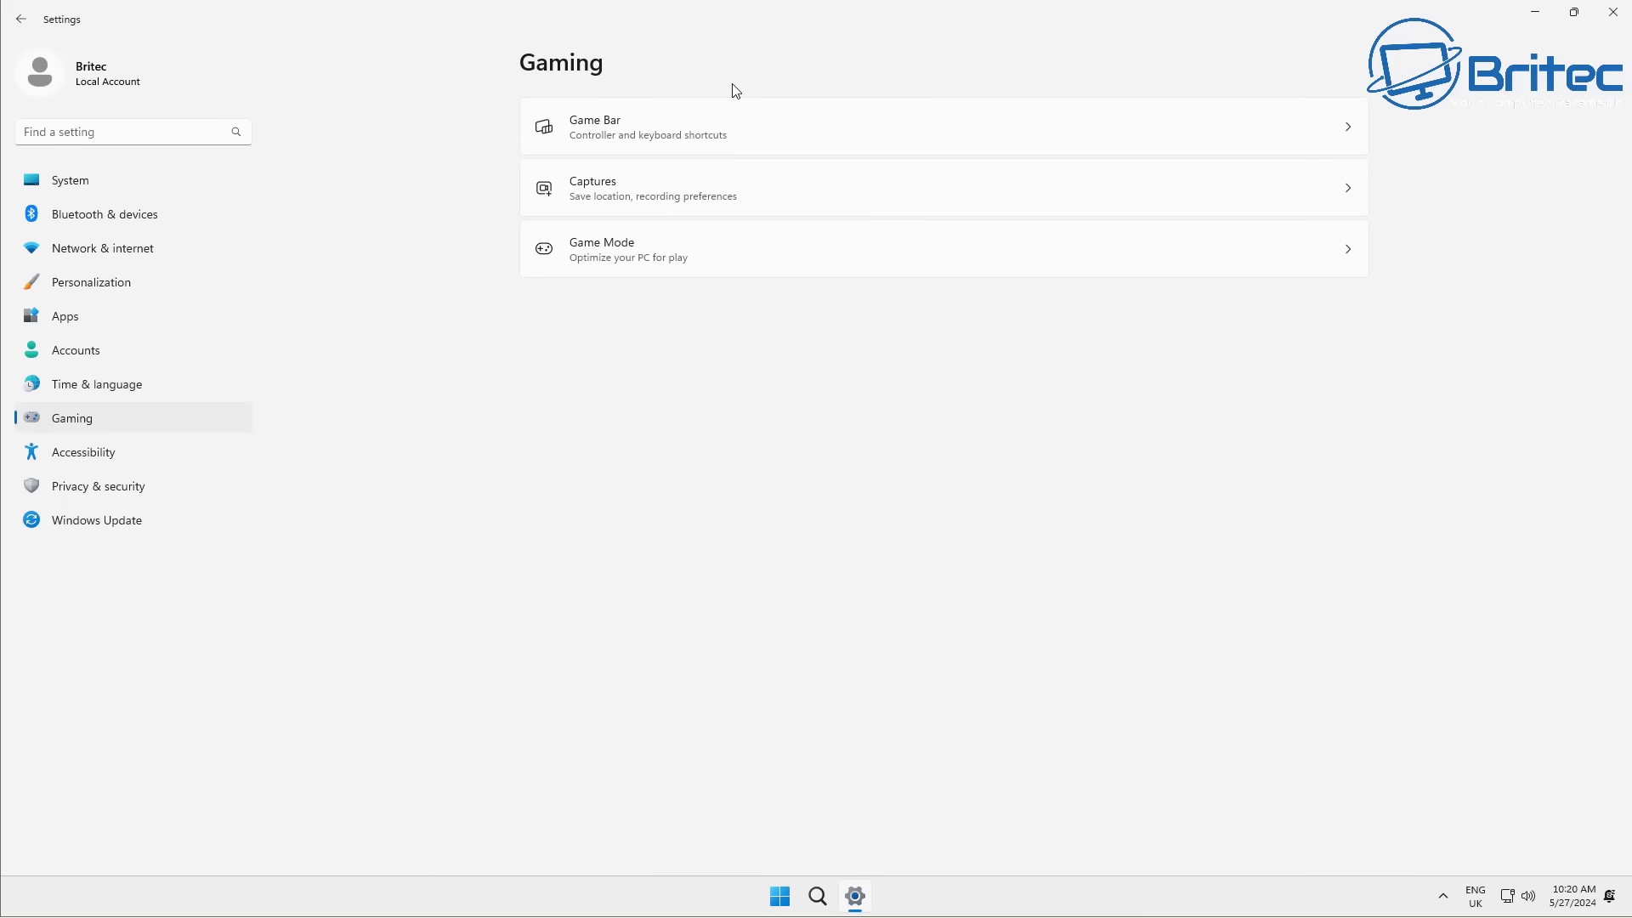
left_click(79, 392)
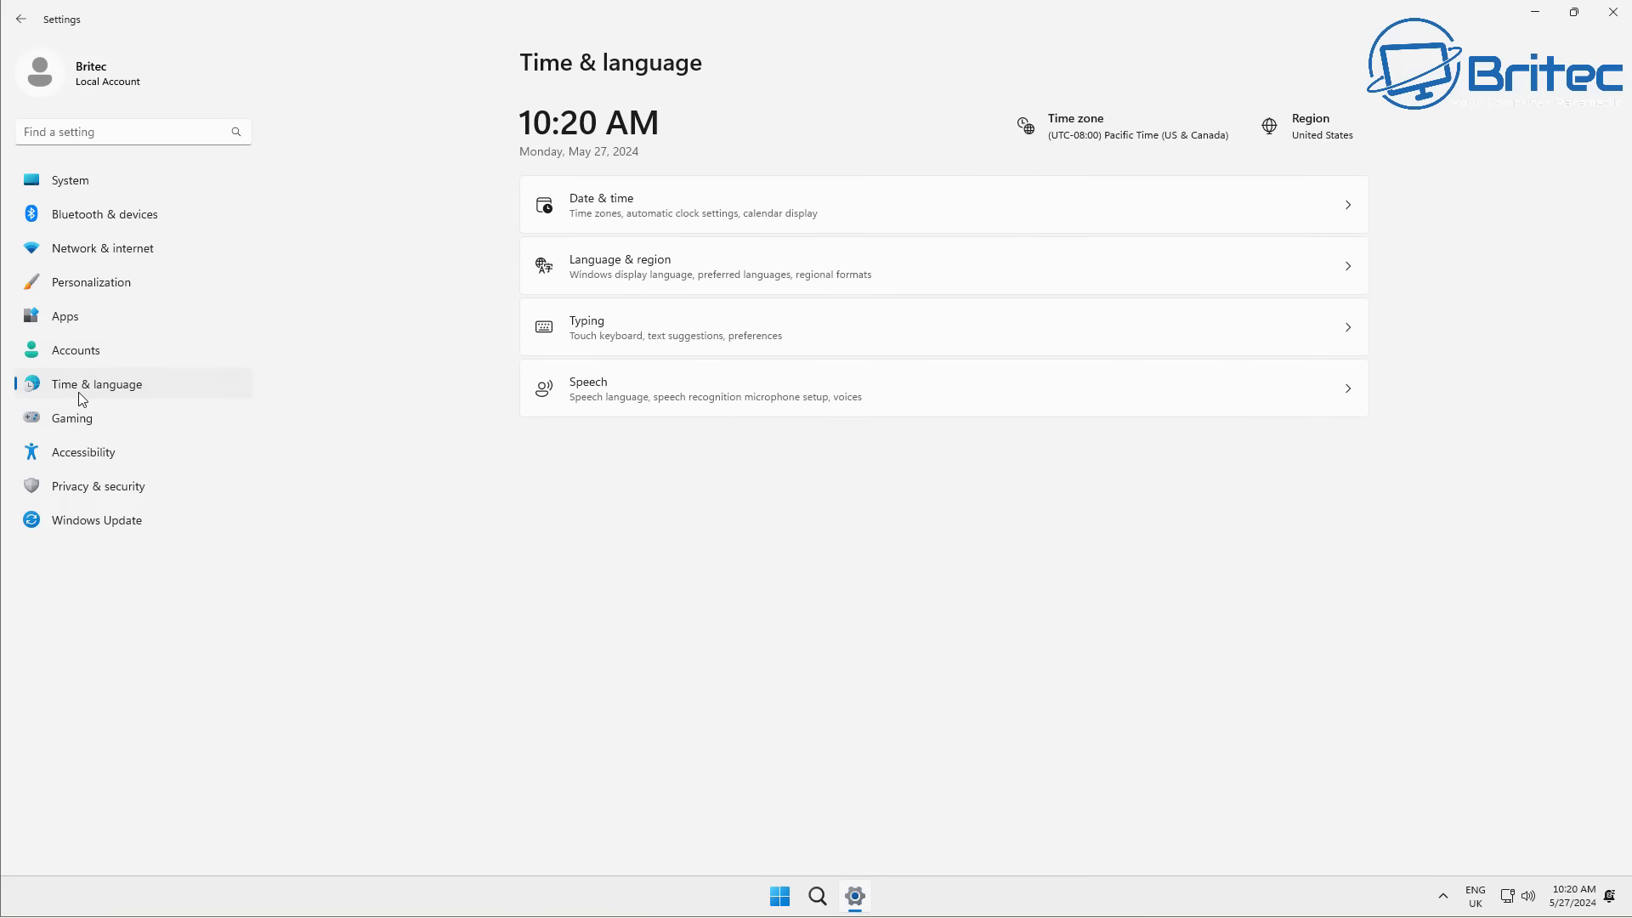
left_click(88, 357)
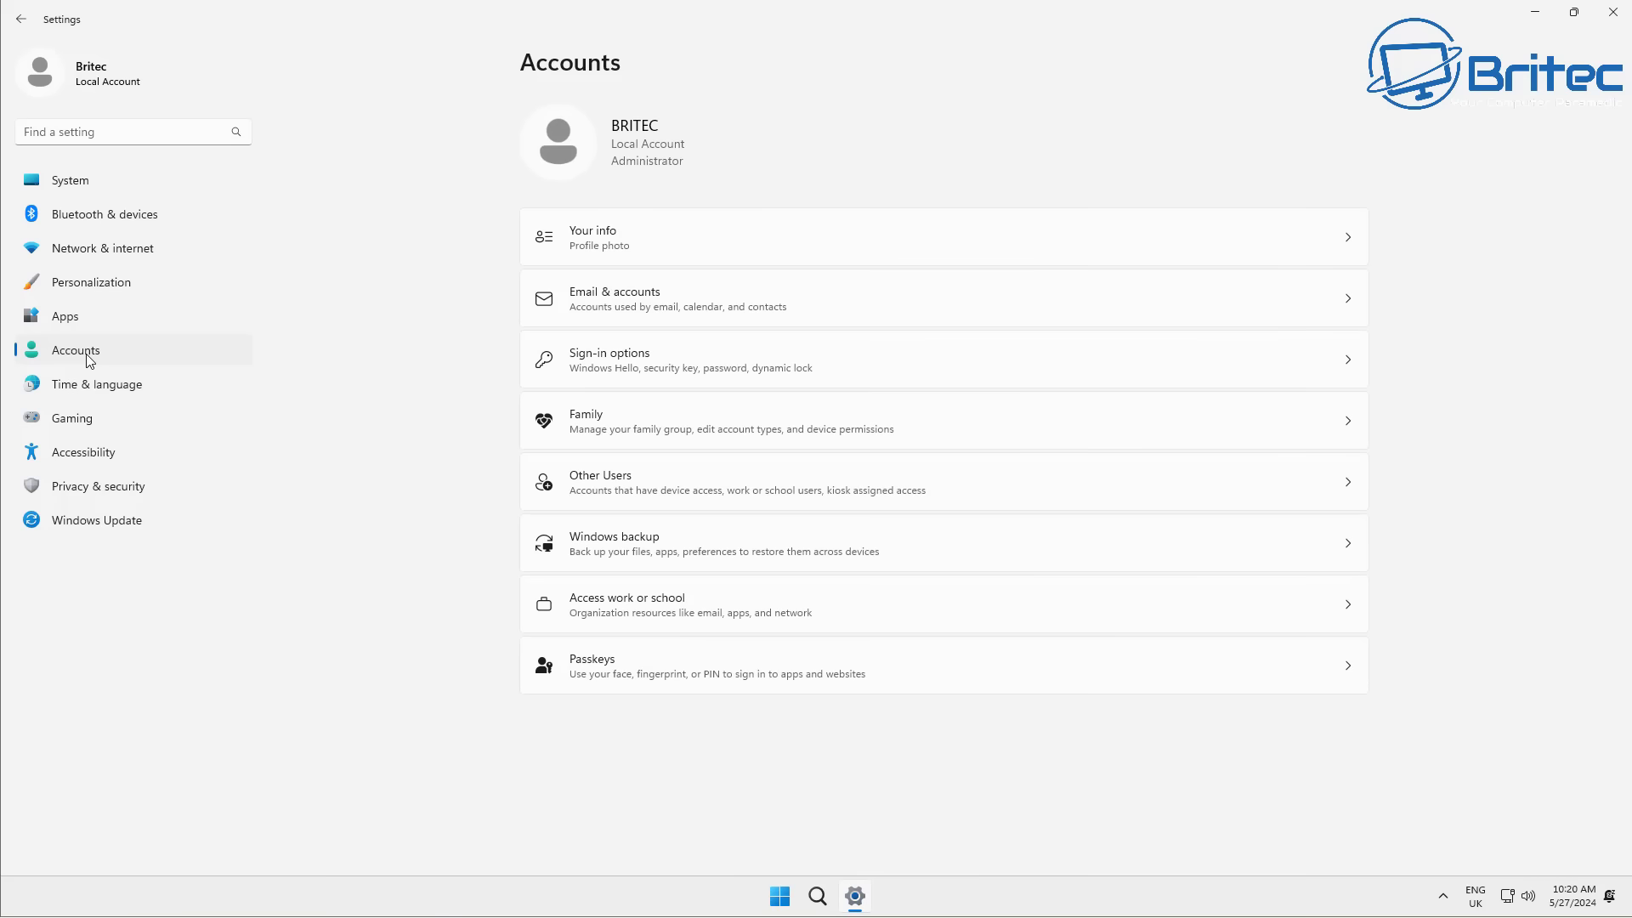
left_click(75, 323)
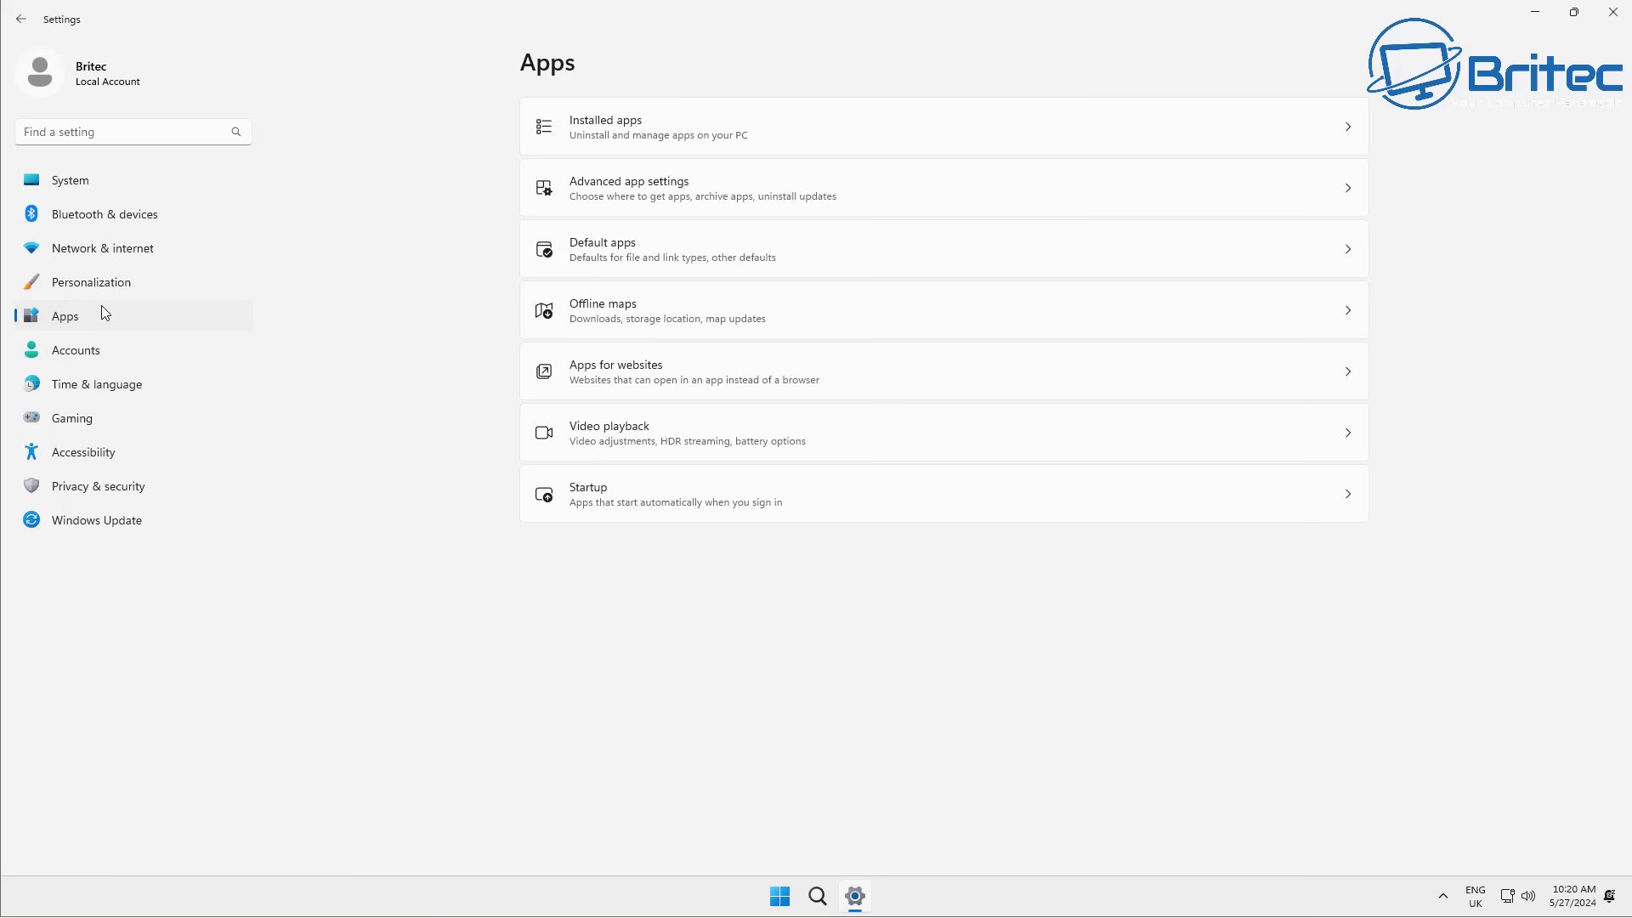
left_click(731, 129)
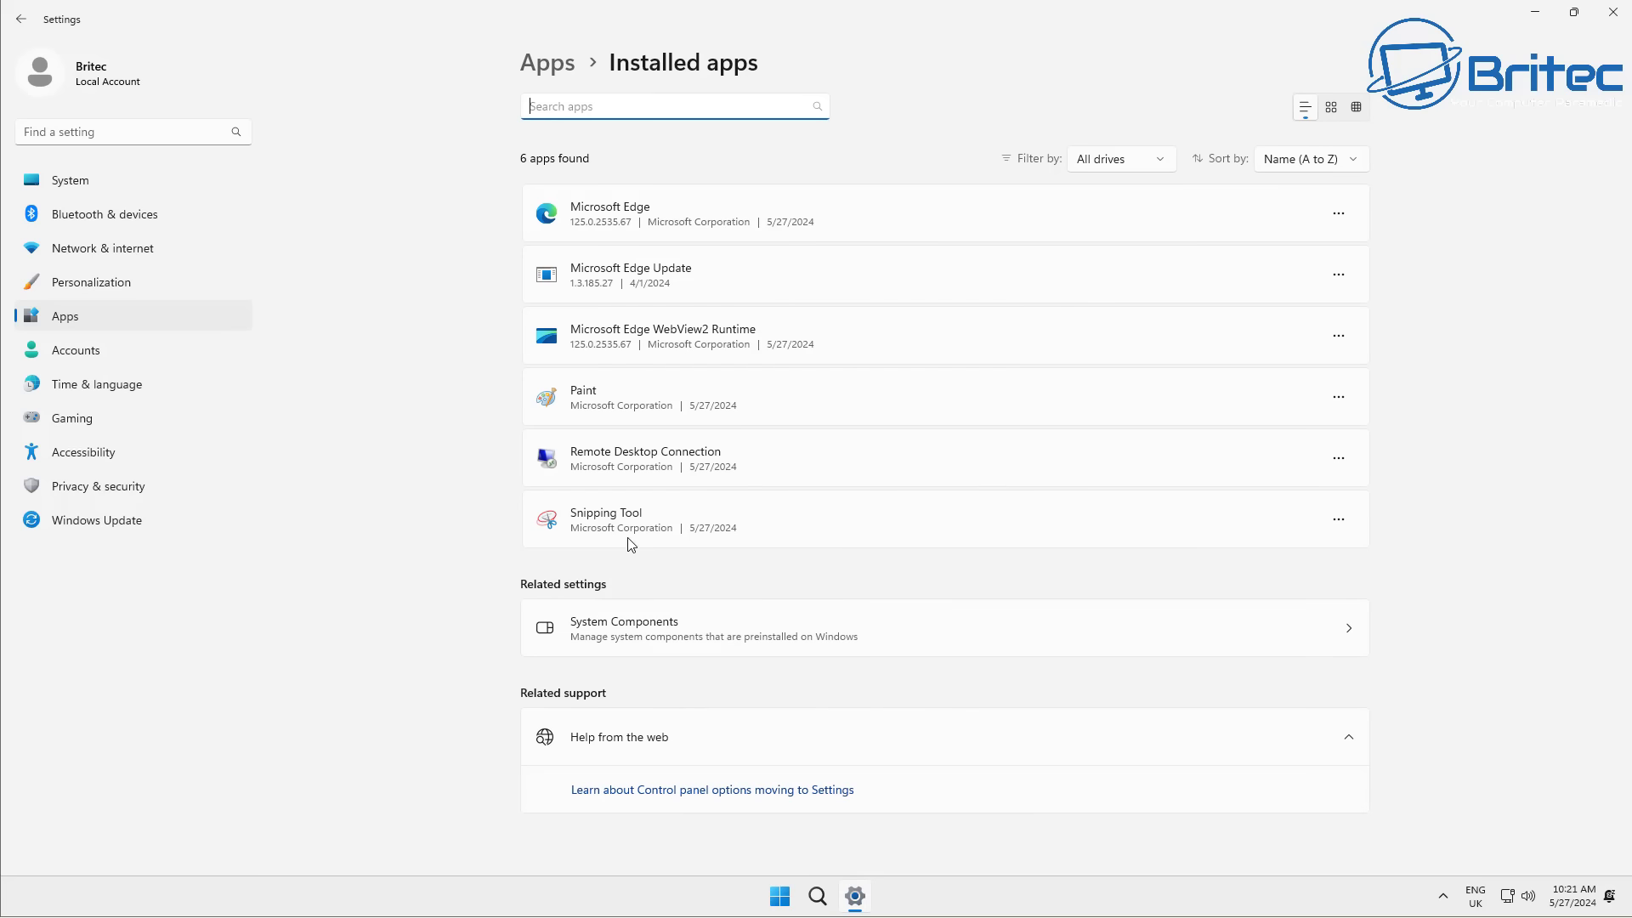
Check Personalization and Windows Update, try the taskbar search, then close Settings.
left_click(86, 286)
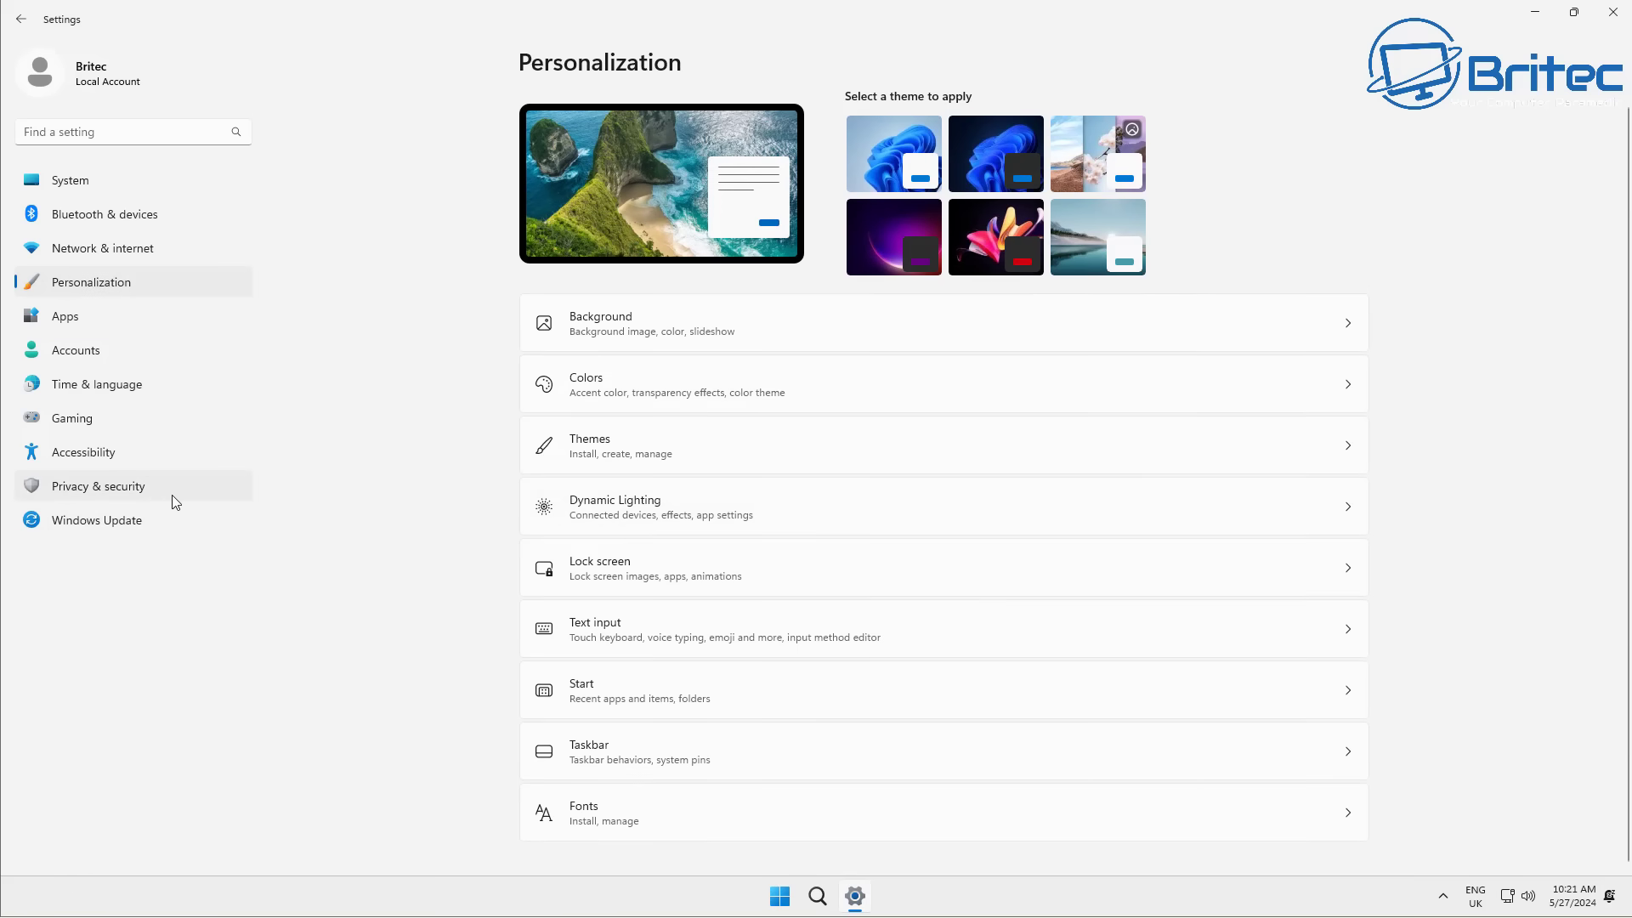
left_click(85, 523)
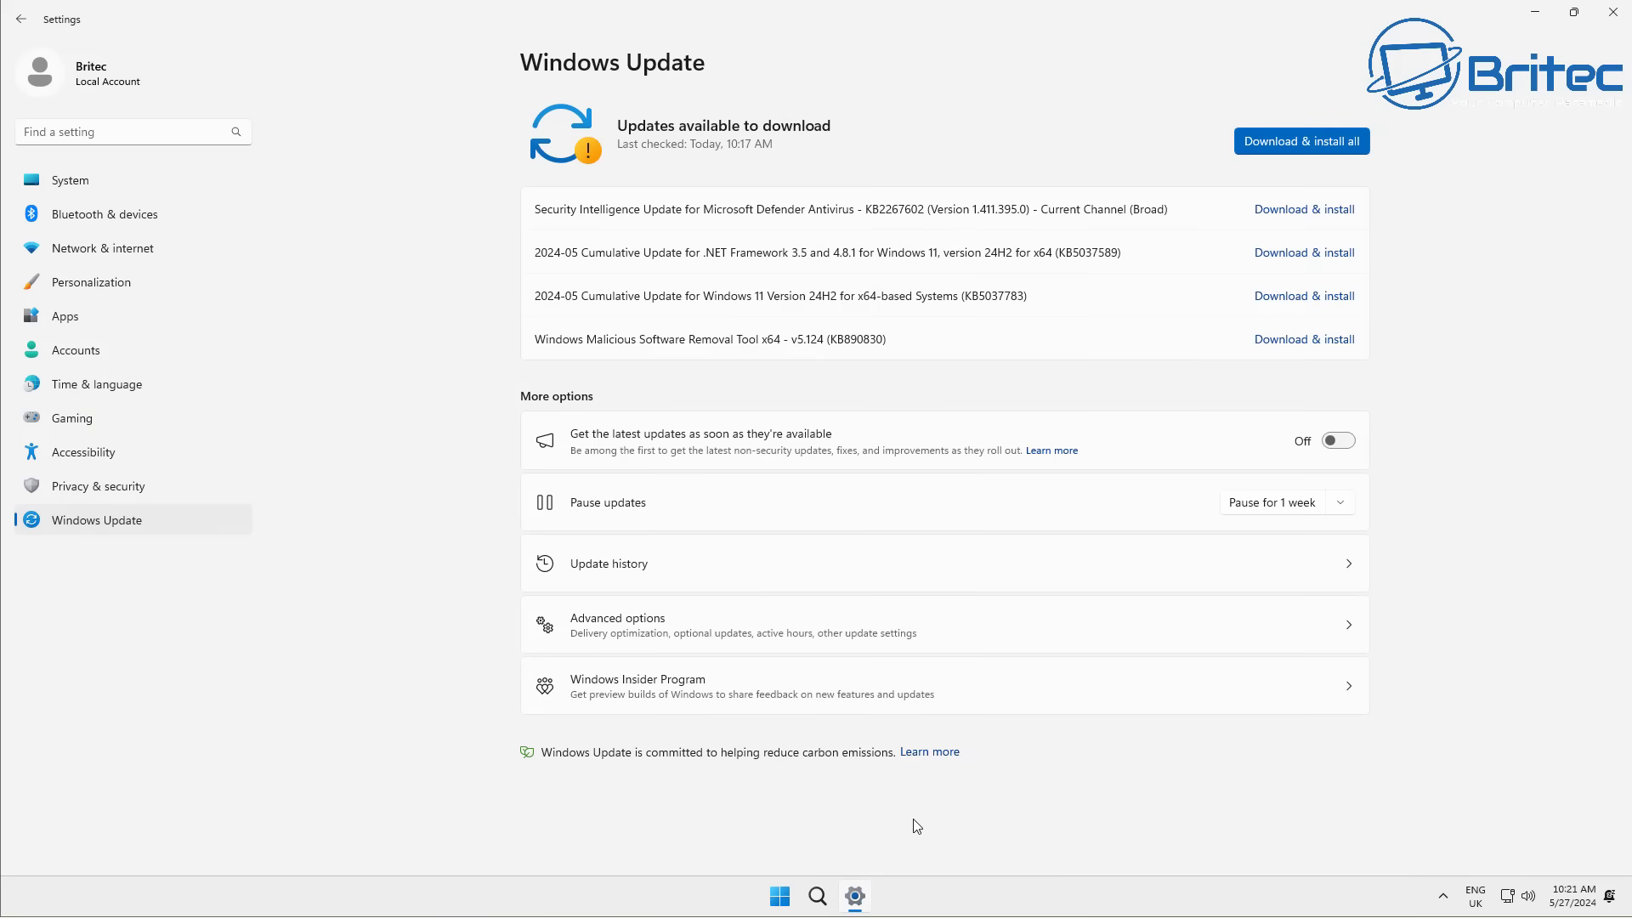
left_click(819, 896)
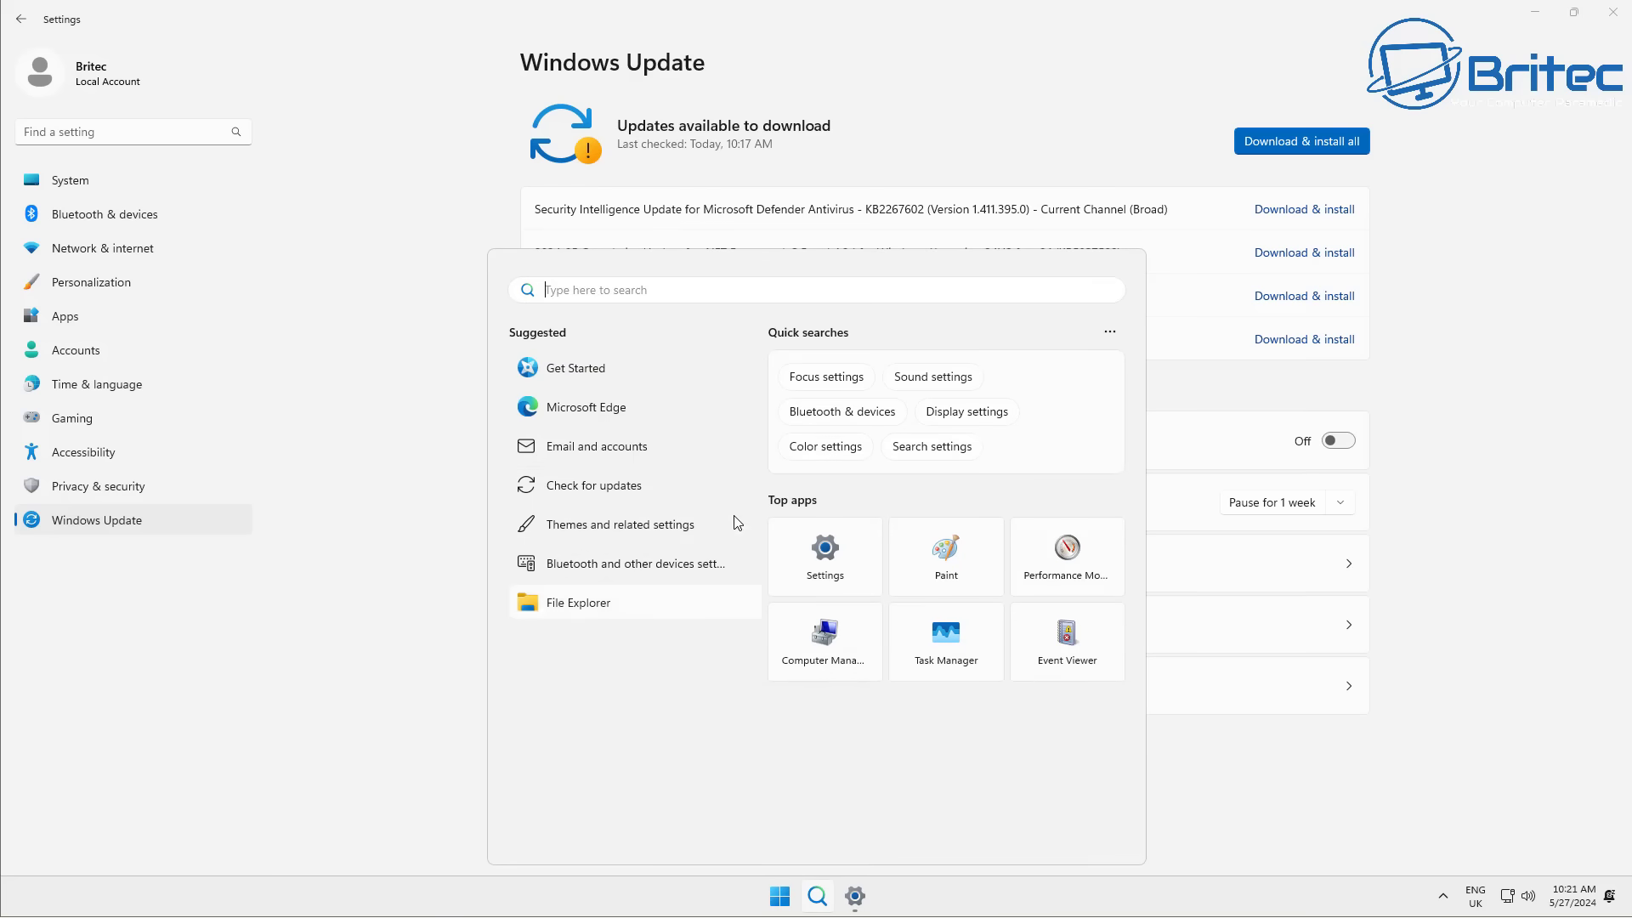
left_click(783, 906)
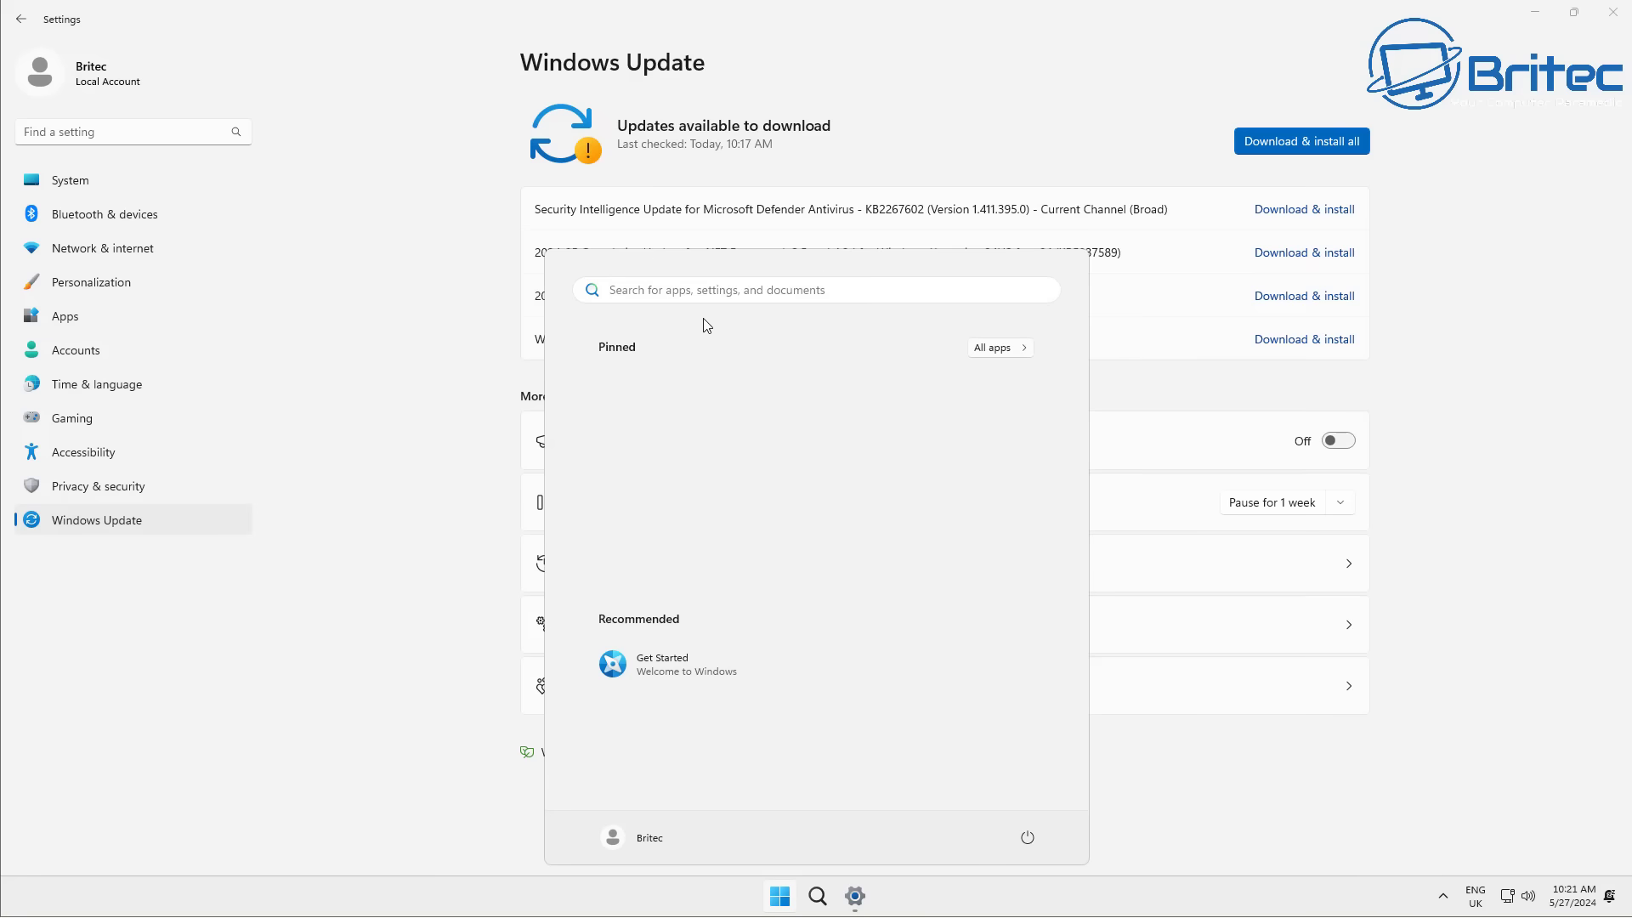
left_click(1612, 12)
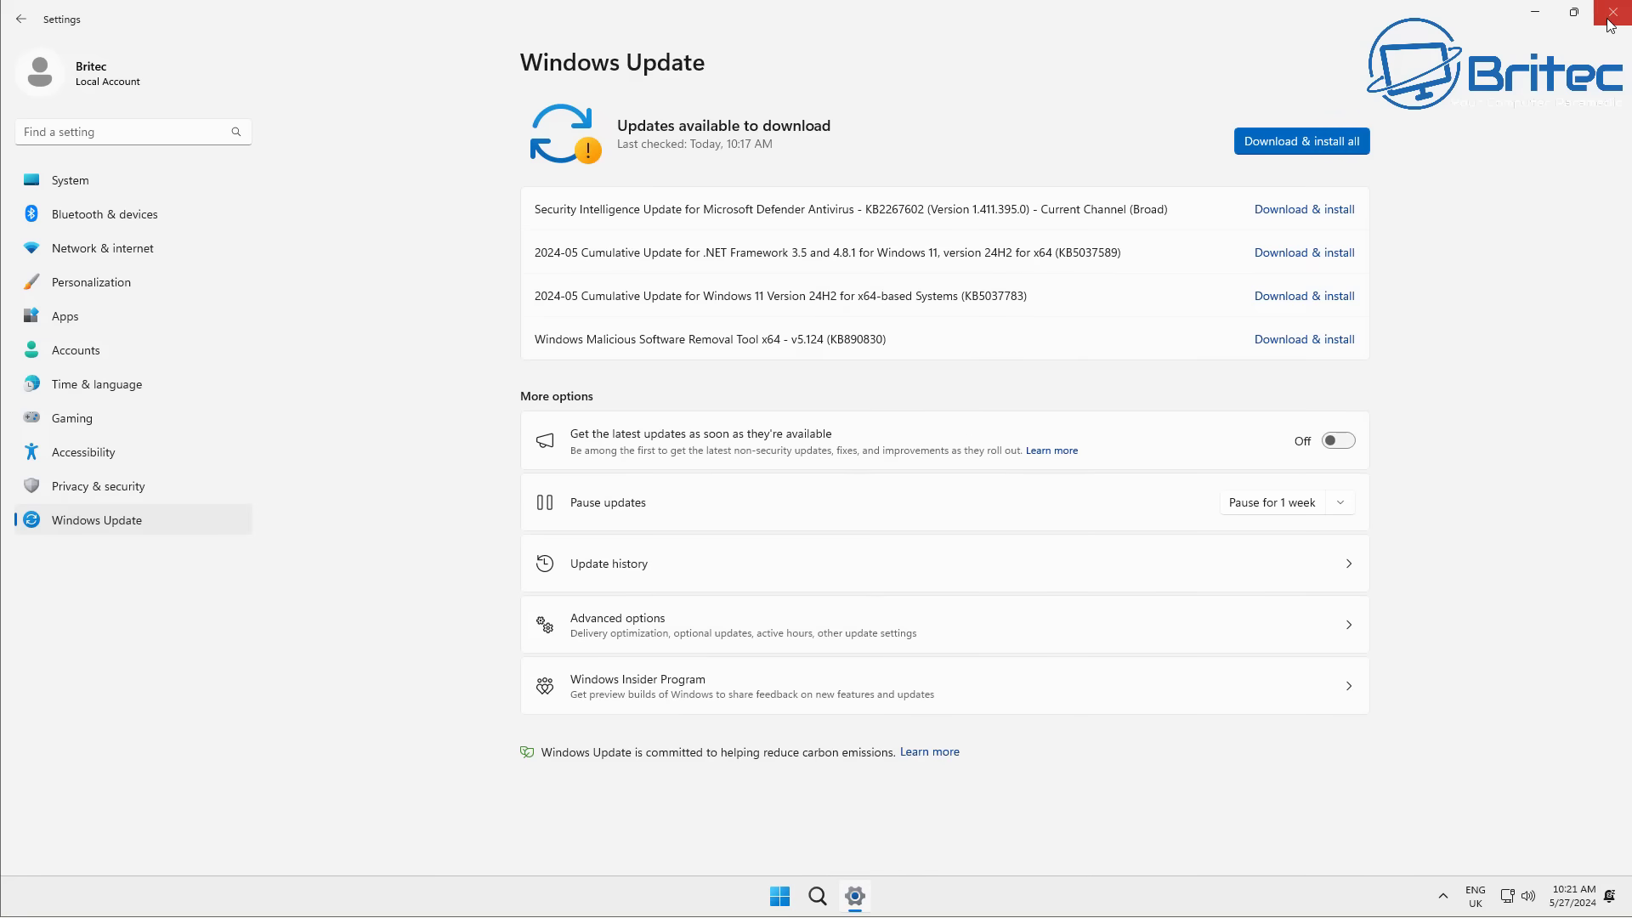
left_click(1612, 12)
left_click(834, 895)
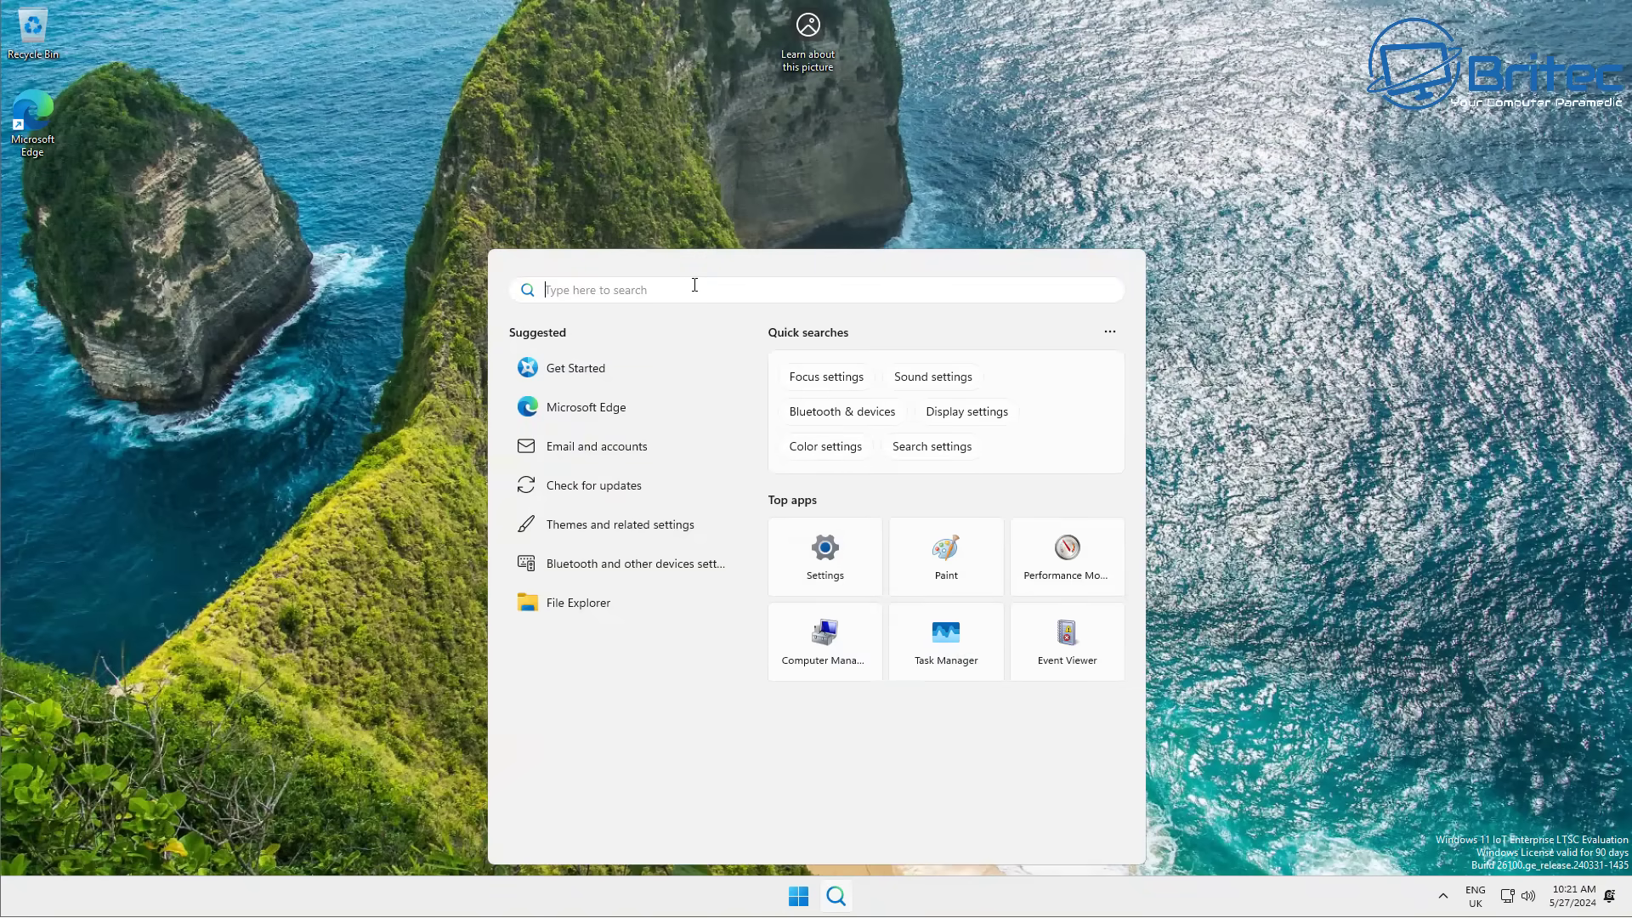
type("calculator")
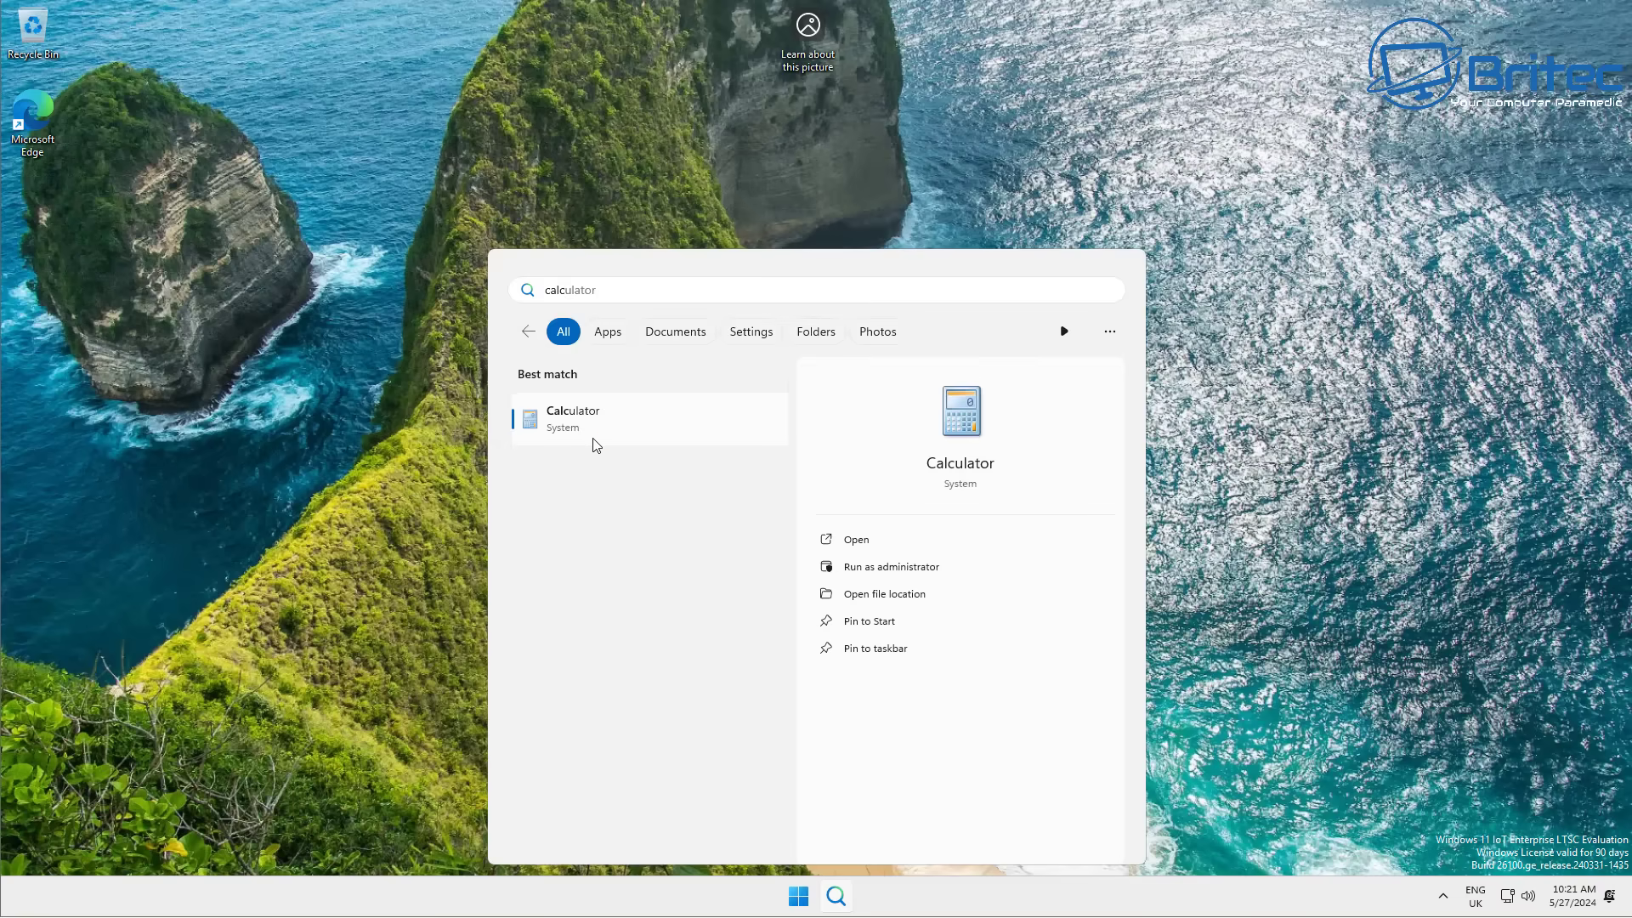
left_click(597, 444)
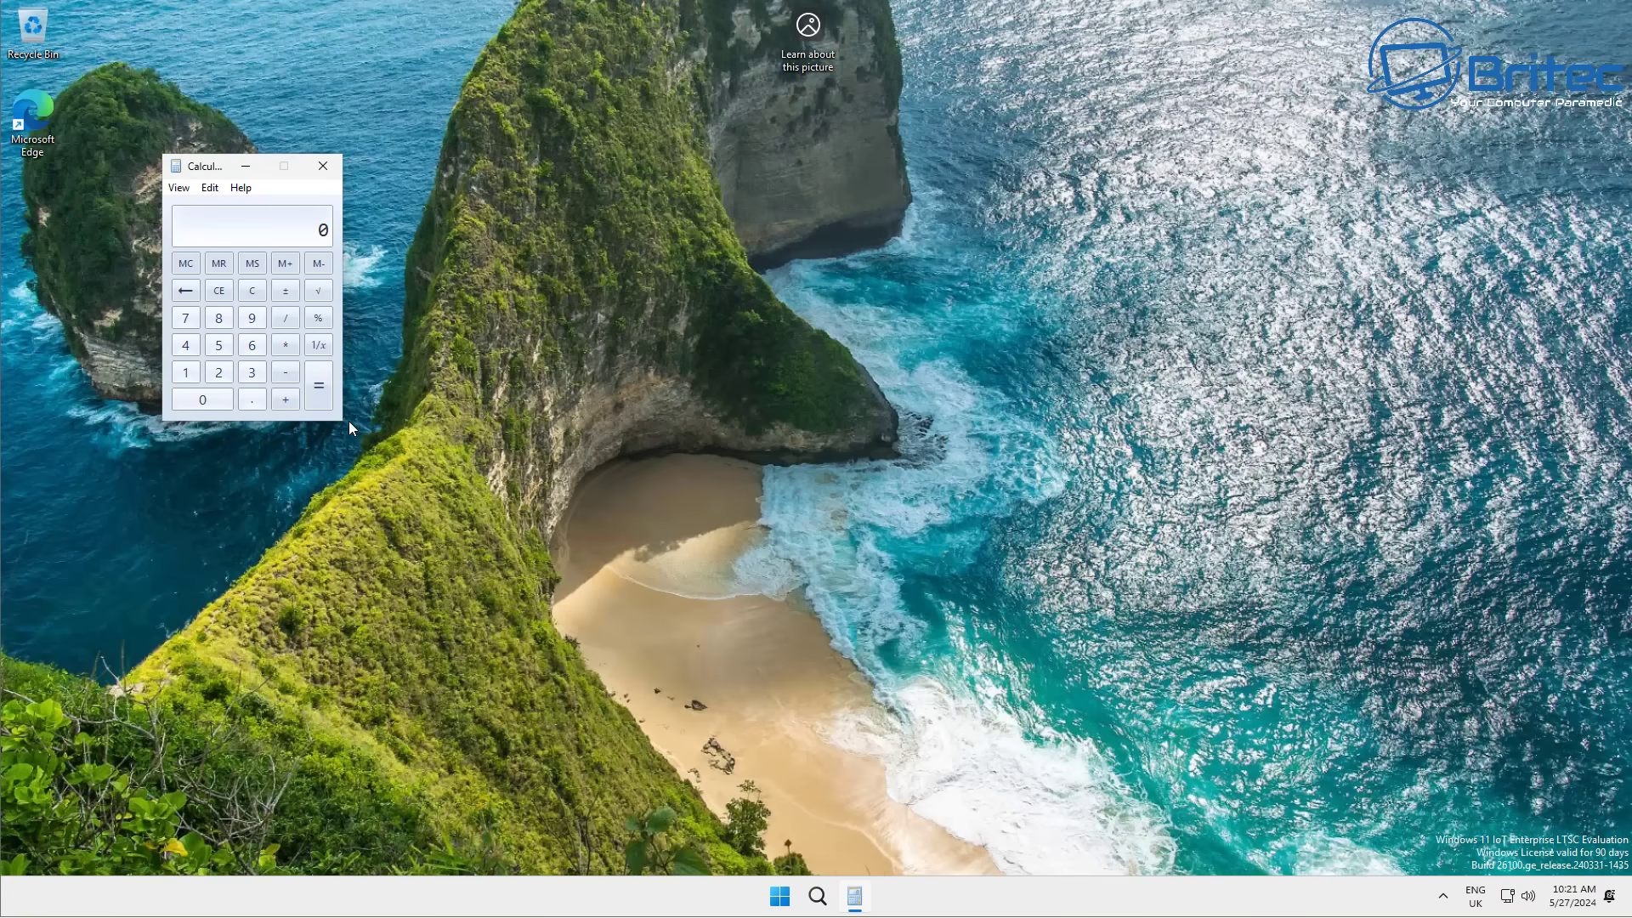
left_click(318, 167)
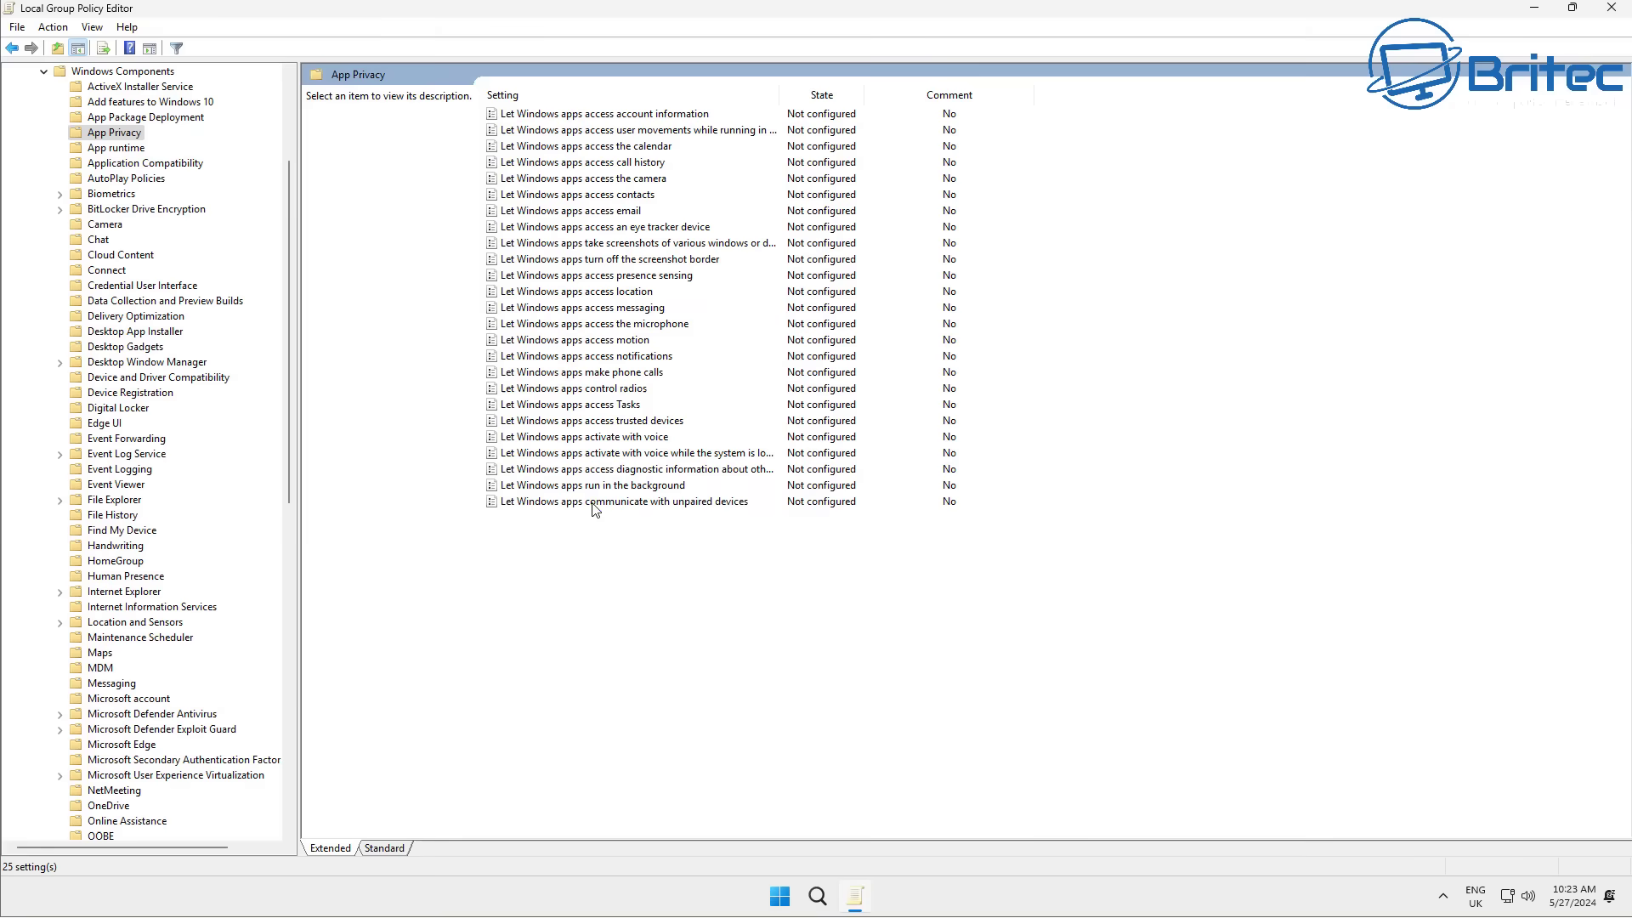
Set 'Let Windows apps communicate with unpaired devices' to Enabled, with all-apps default Force Deny.
left_click(594, 501)
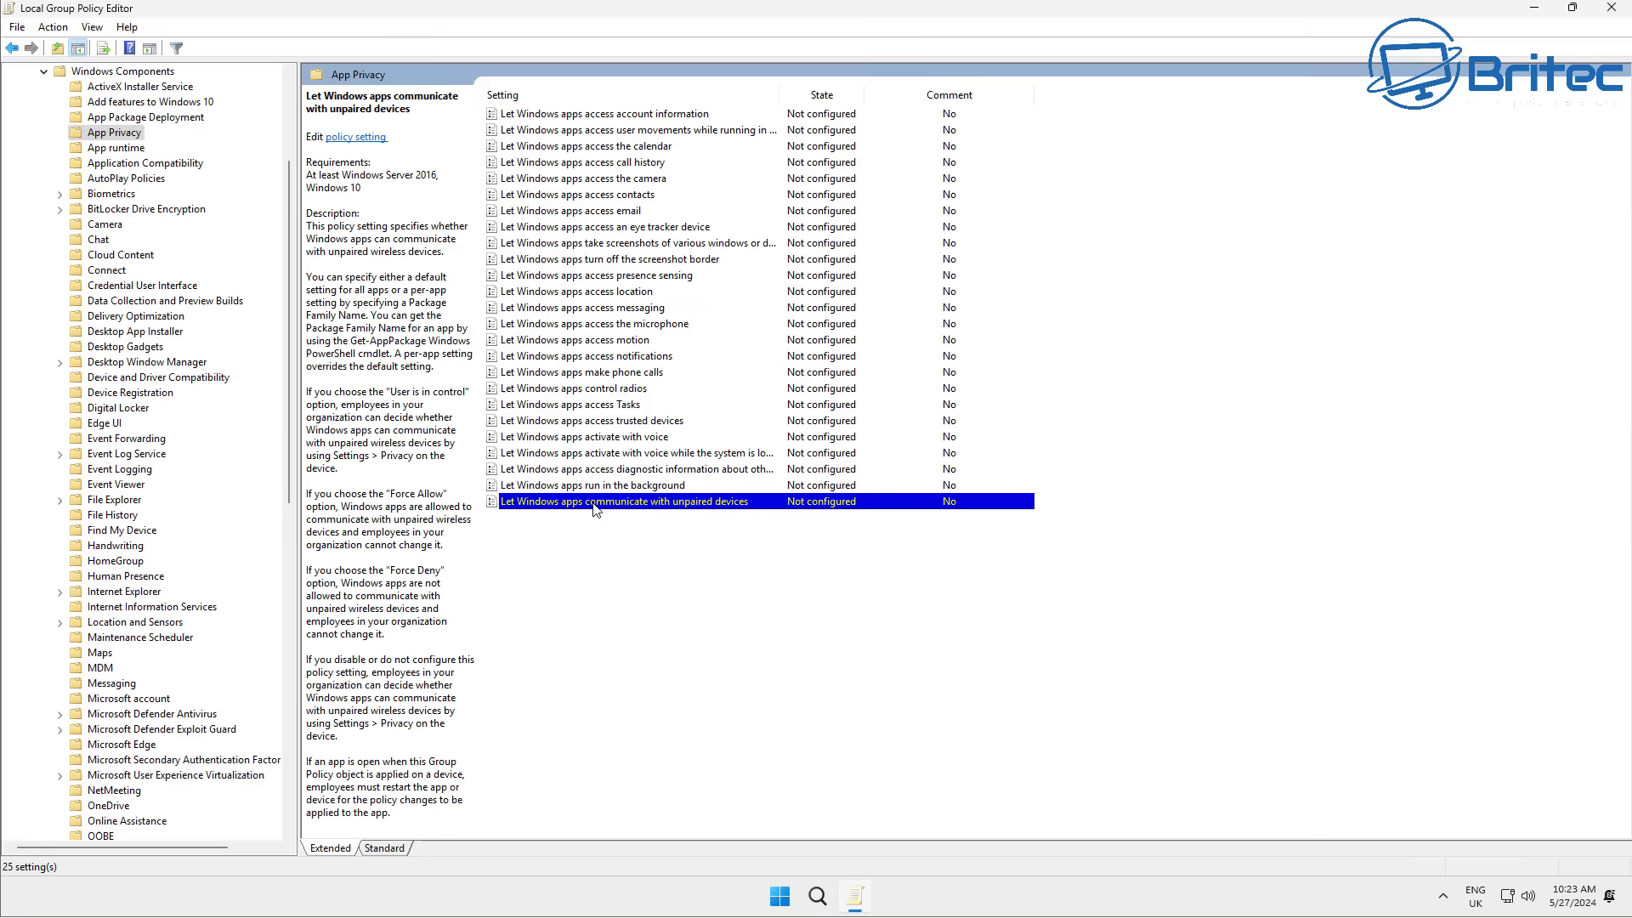
double_click(594, 501)
left_click_drag(493, 83, 893, 144)
left_click(515, 236)
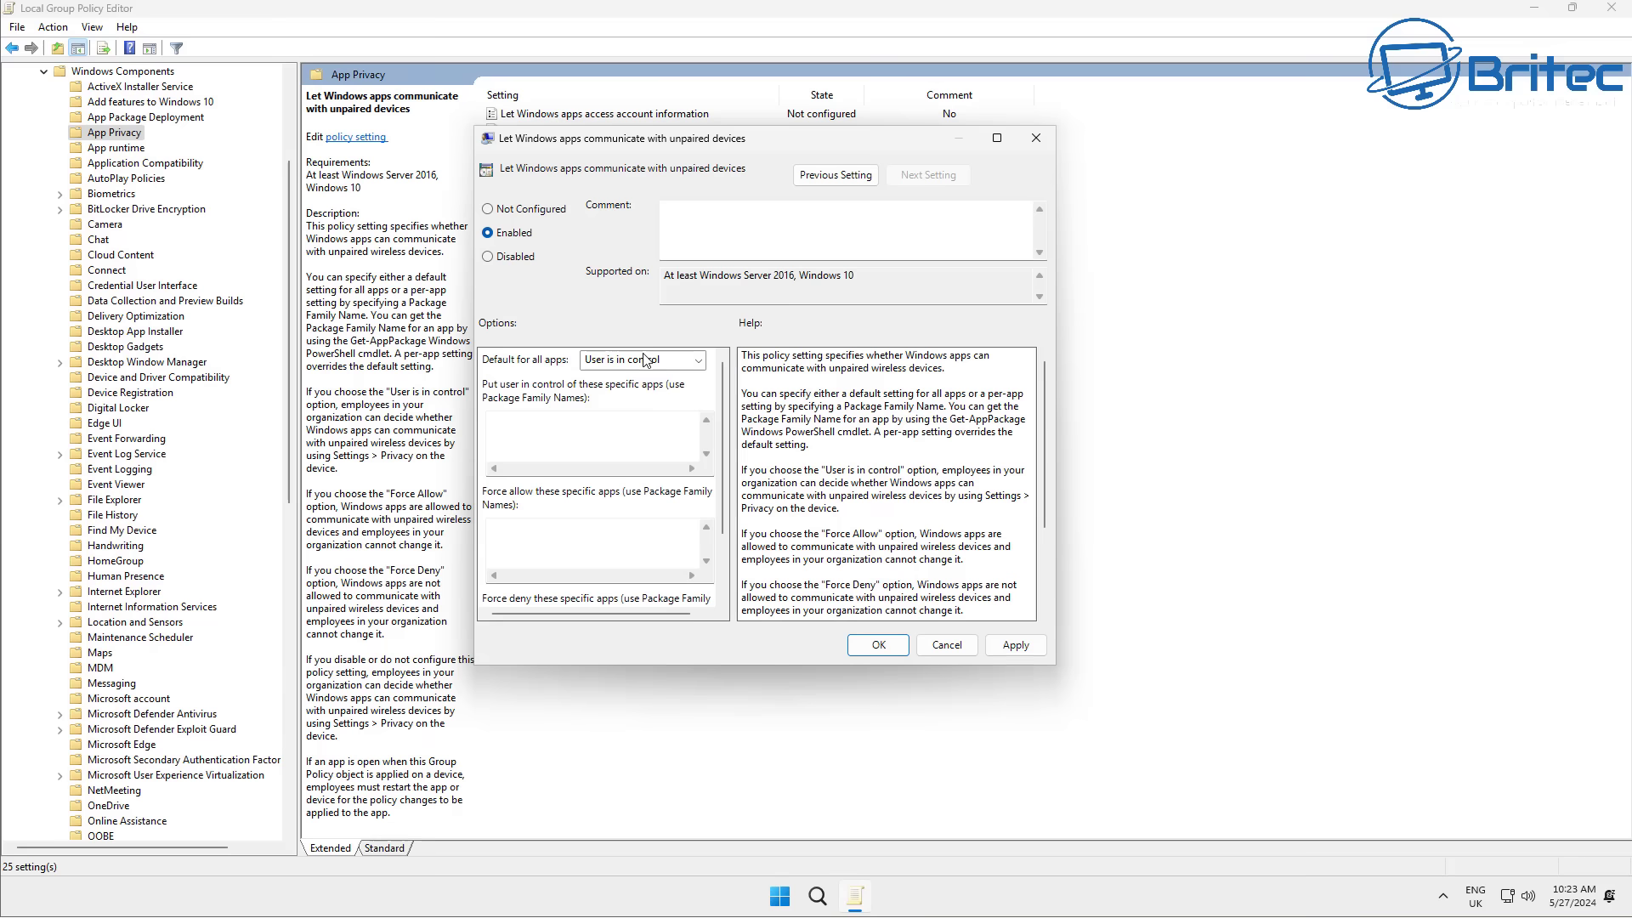
left_click(697, 360)
left_click(629, 412)
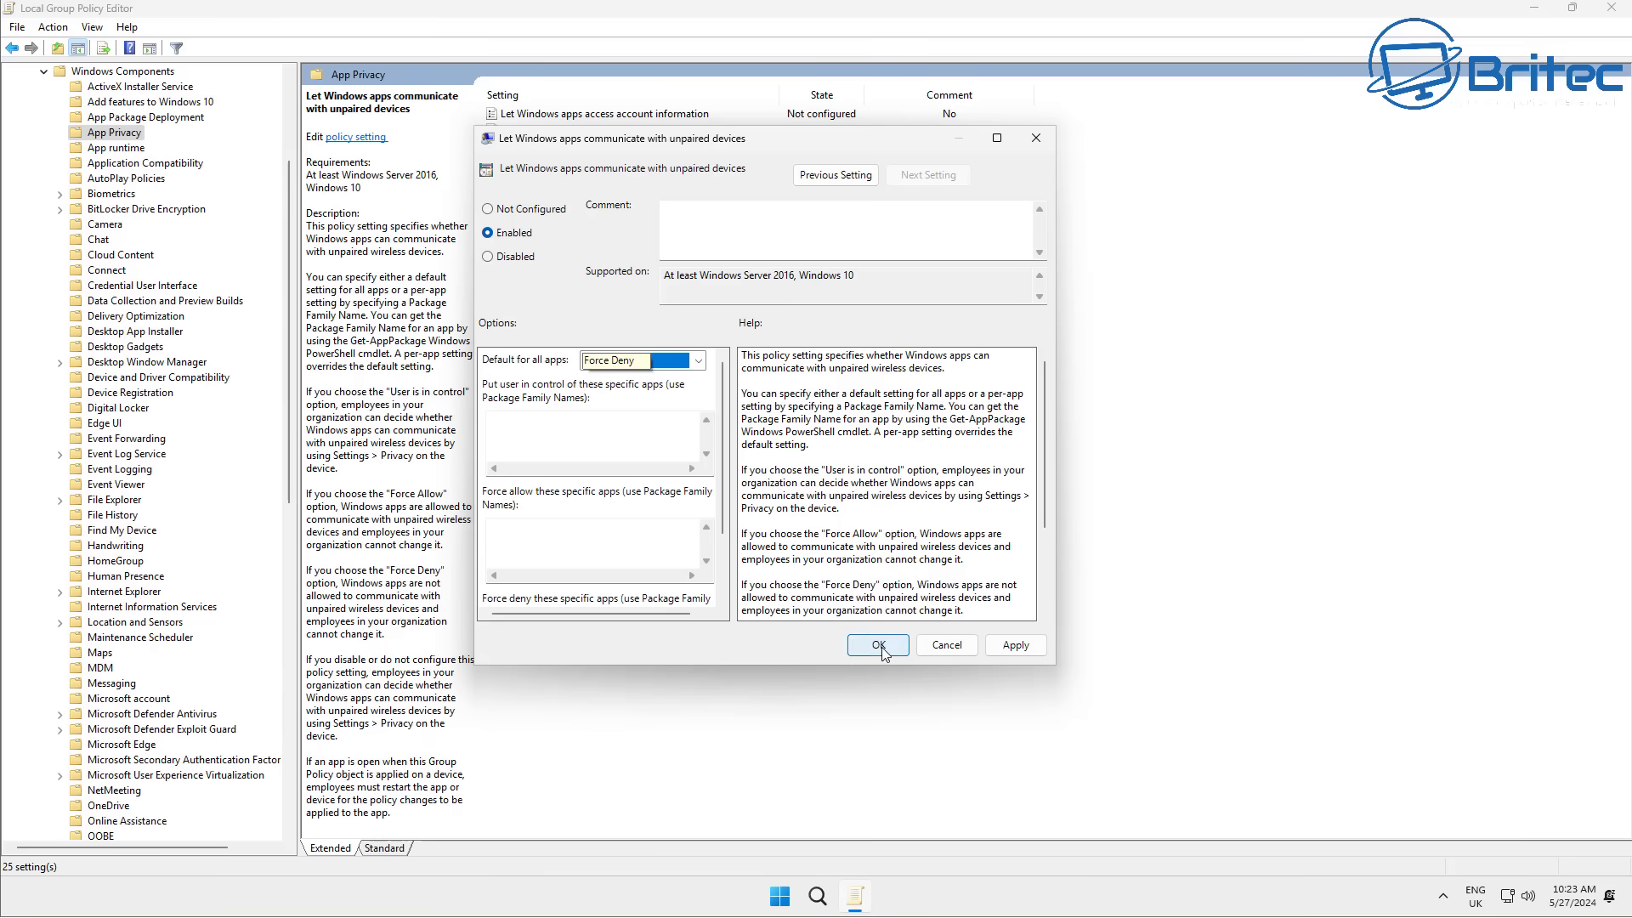
left_click(876, 644)
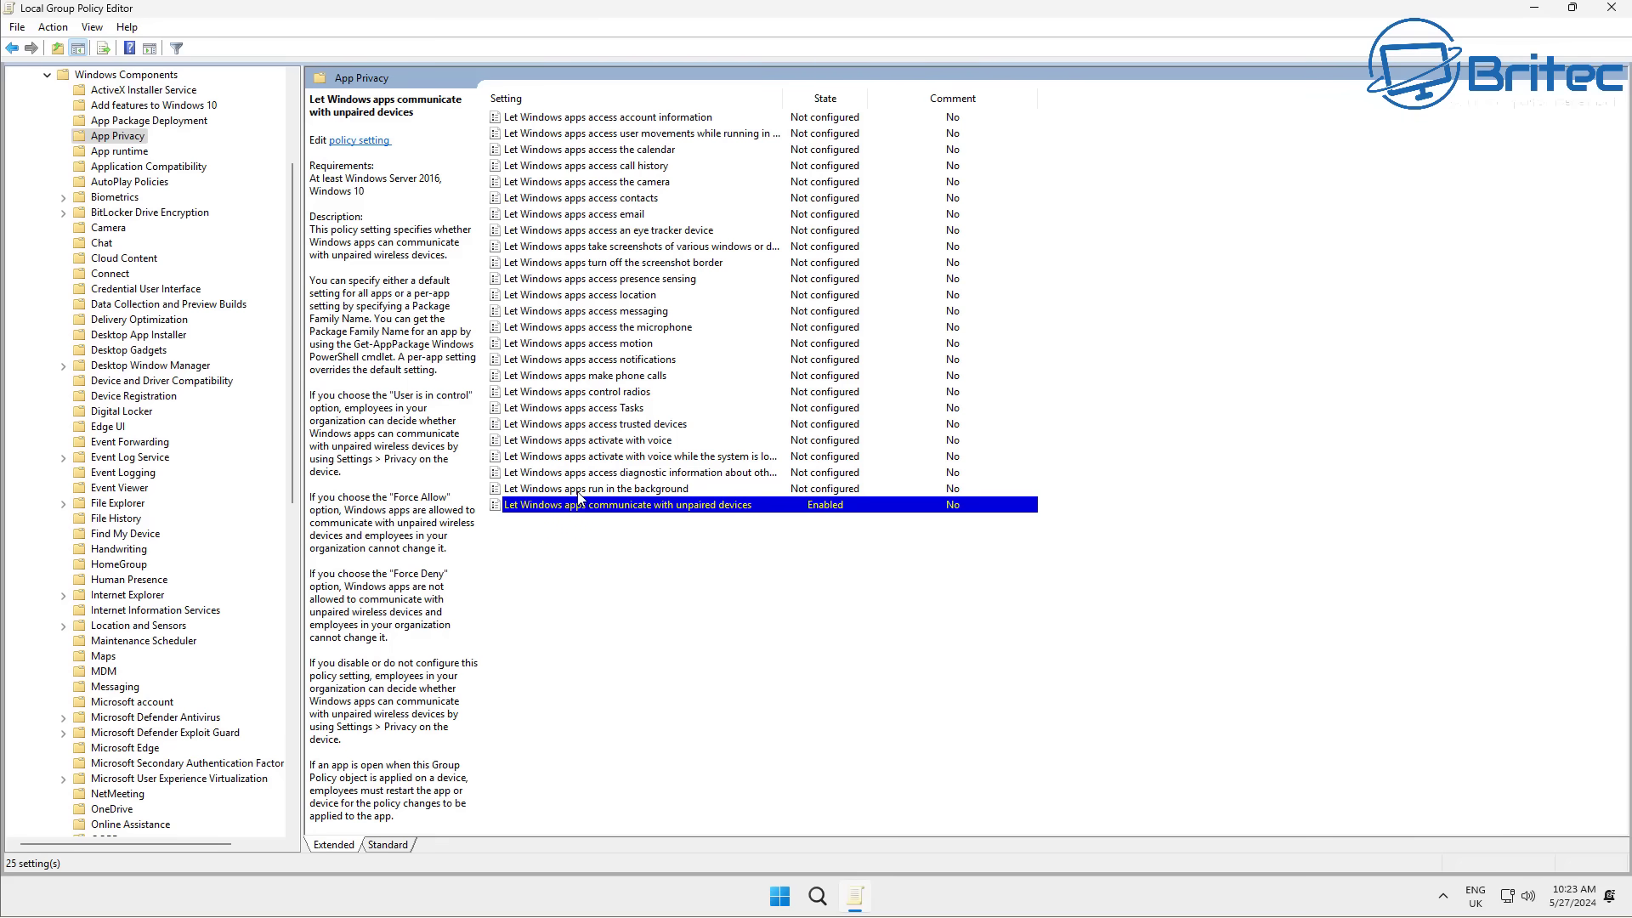
mouse_move(1577, 7)
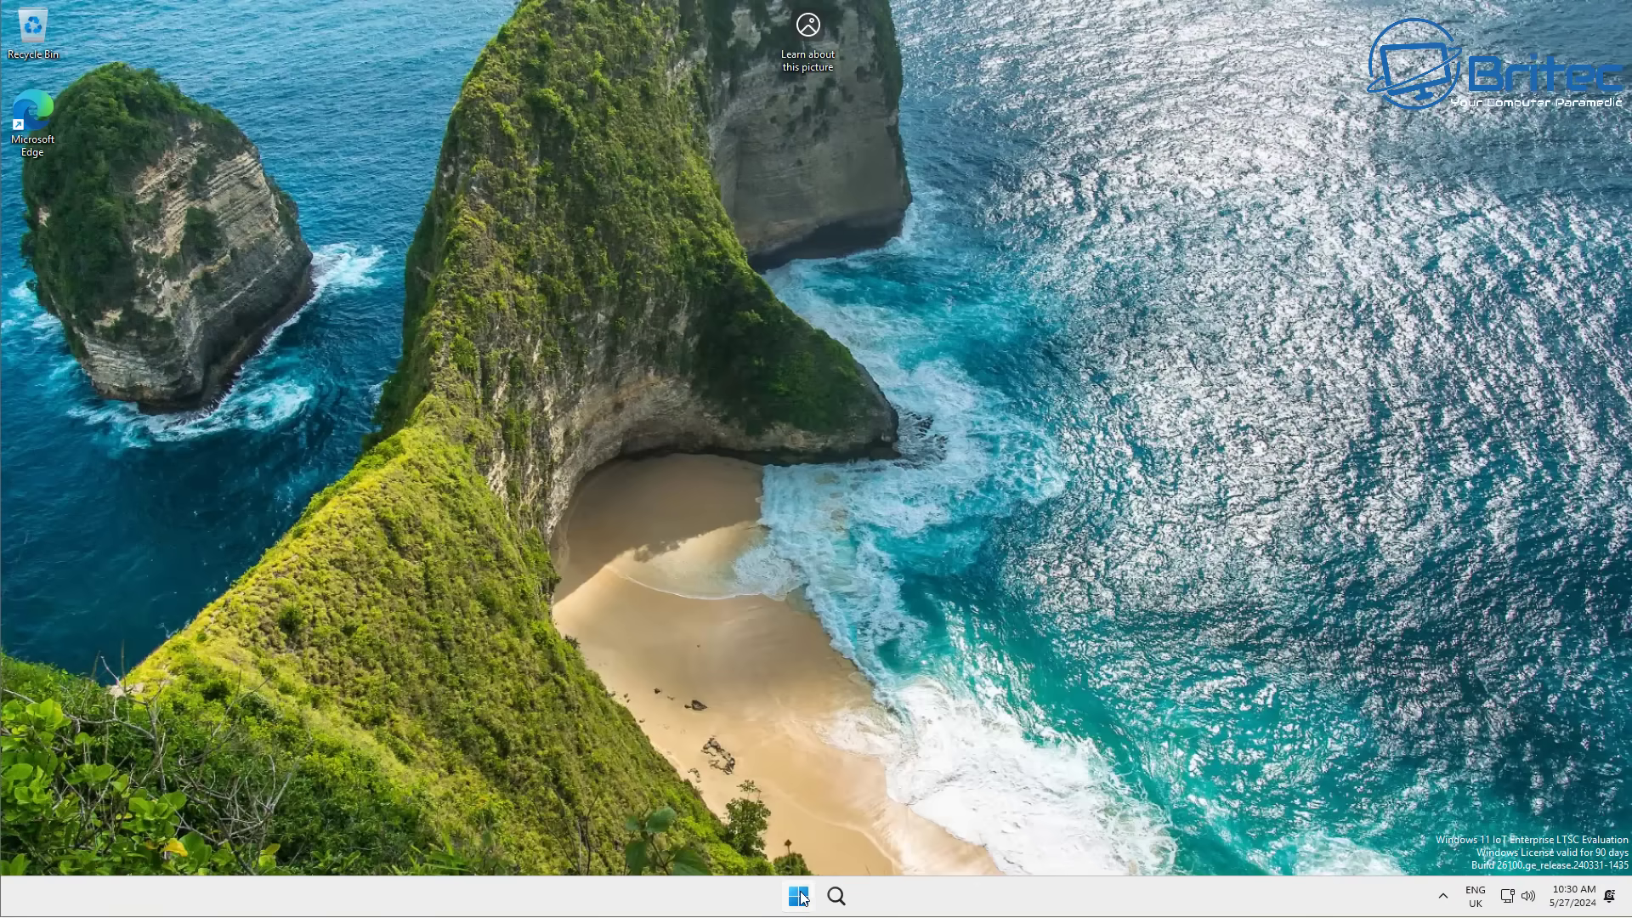
In Settings' Location privacy page, turn off Allow location override and location-request notifications.
left_click(799, 896)
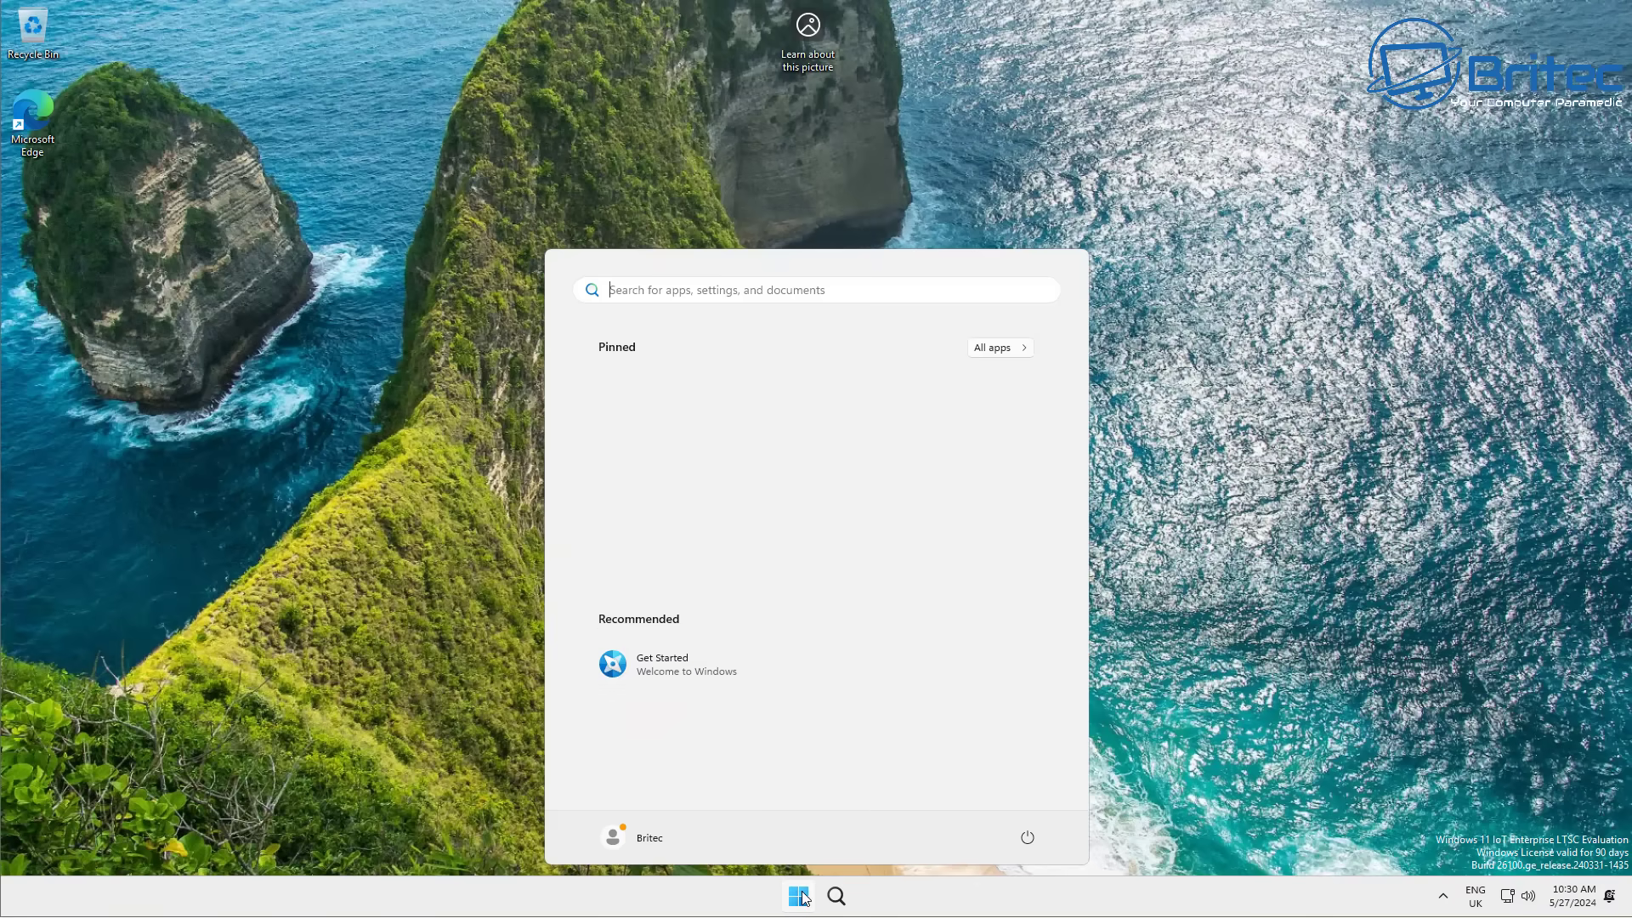
left_click(1019, 350)
scroll(684, 646, "down", 2)
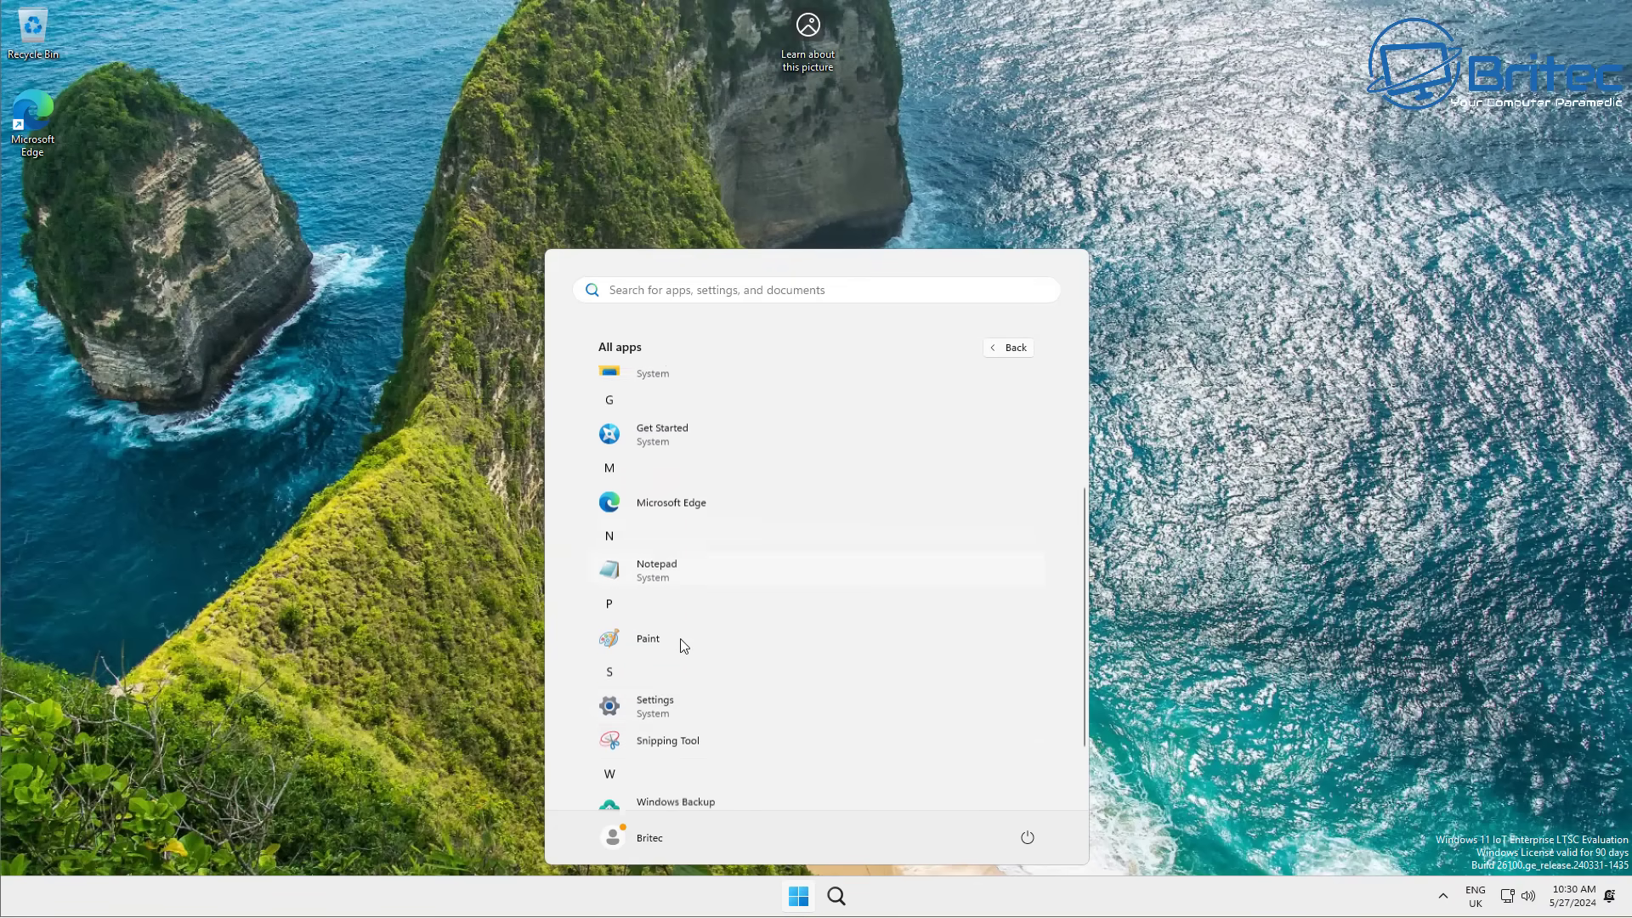
left_click(653, 707)
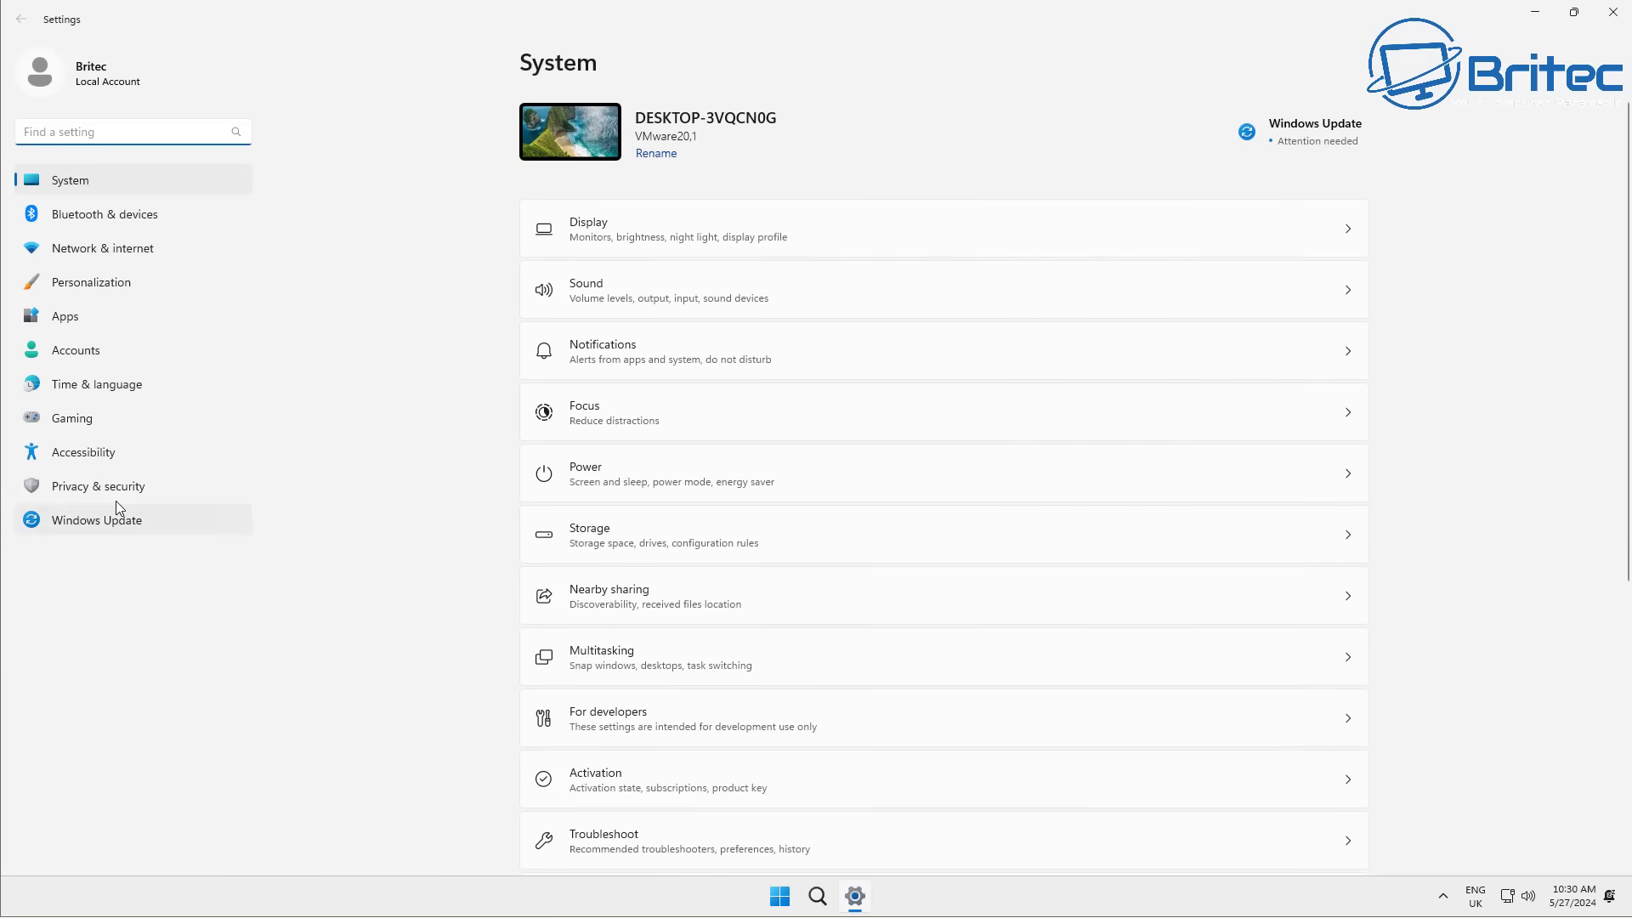
left_click(119, 486)
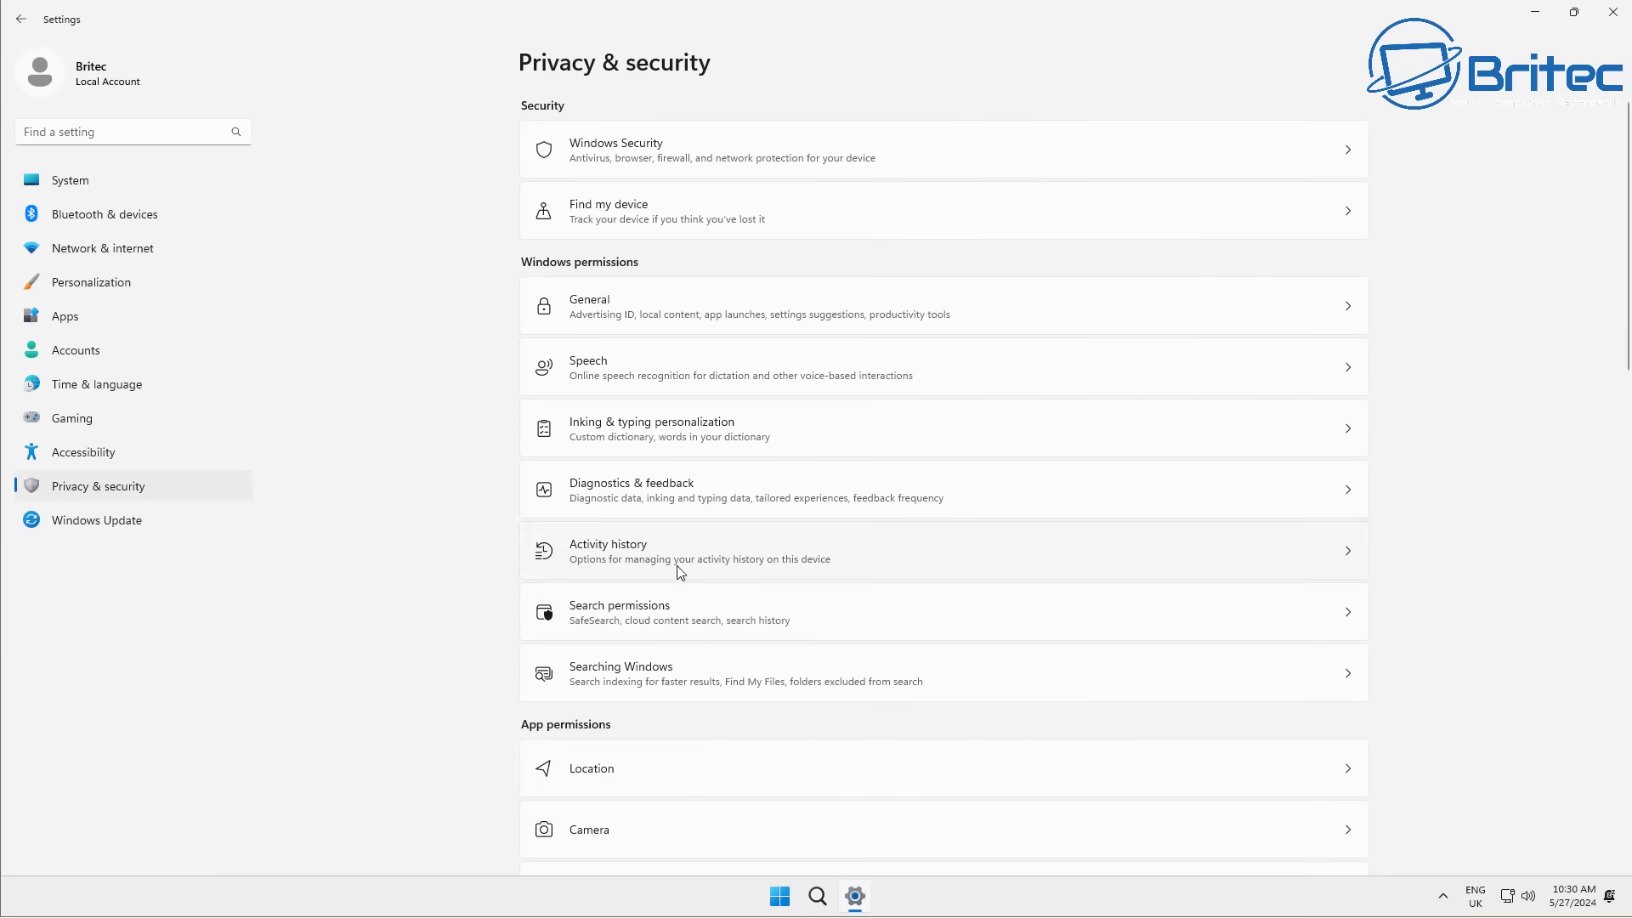
left_click(677, 781)
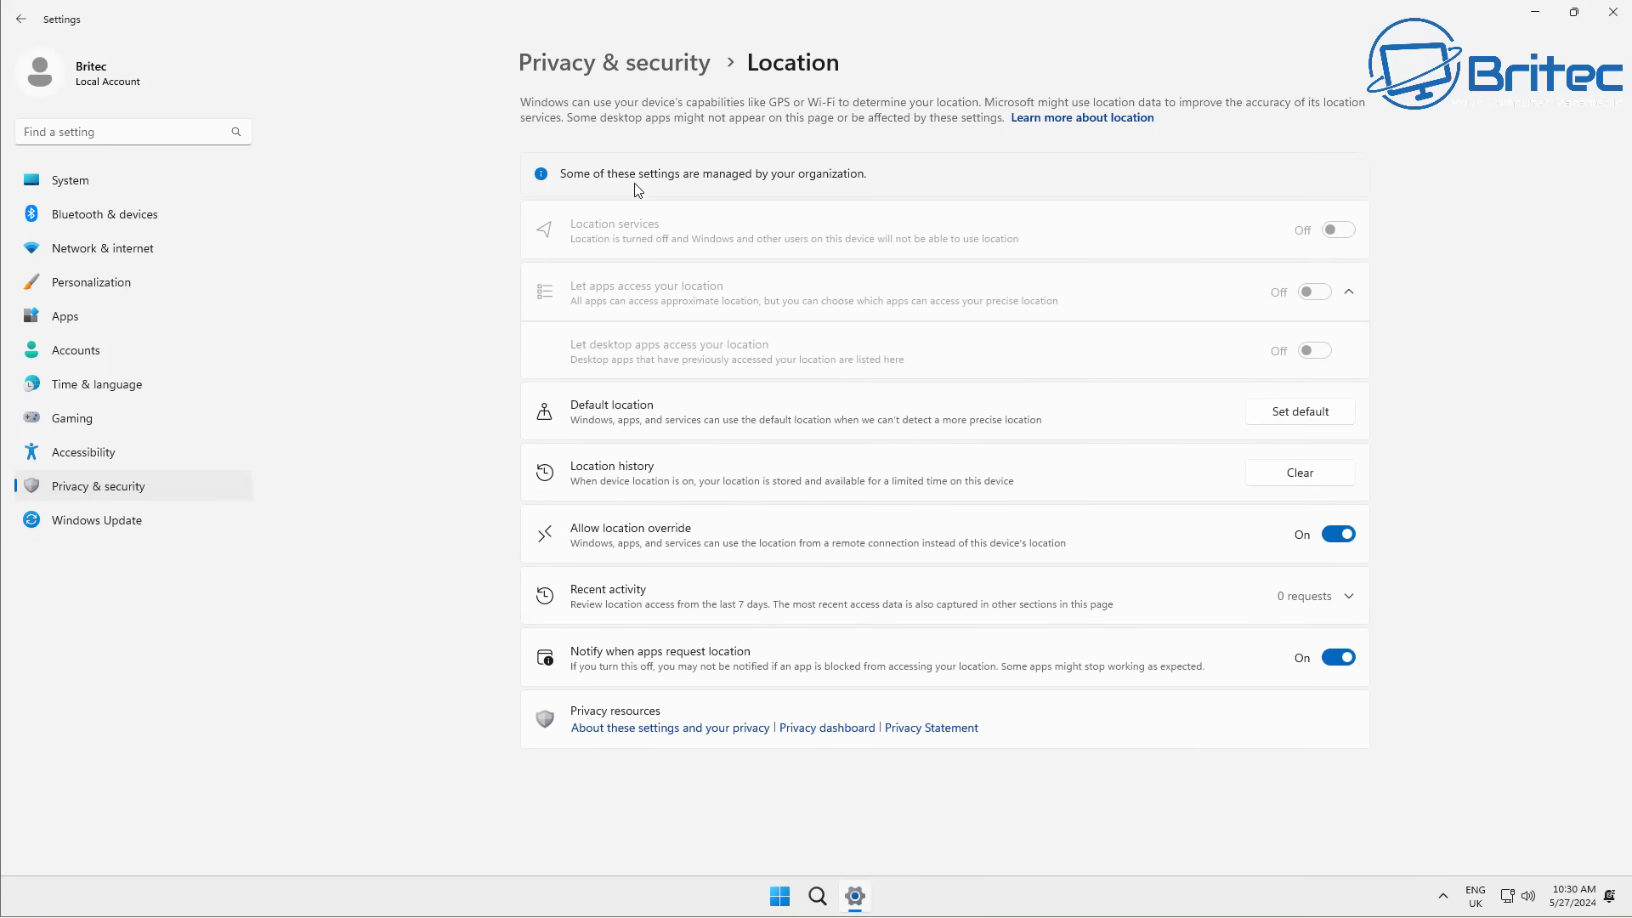
left_click(1339, 535)
Confirm the Voice activation and Find my device permissions are already off.
left_click(21, 18)
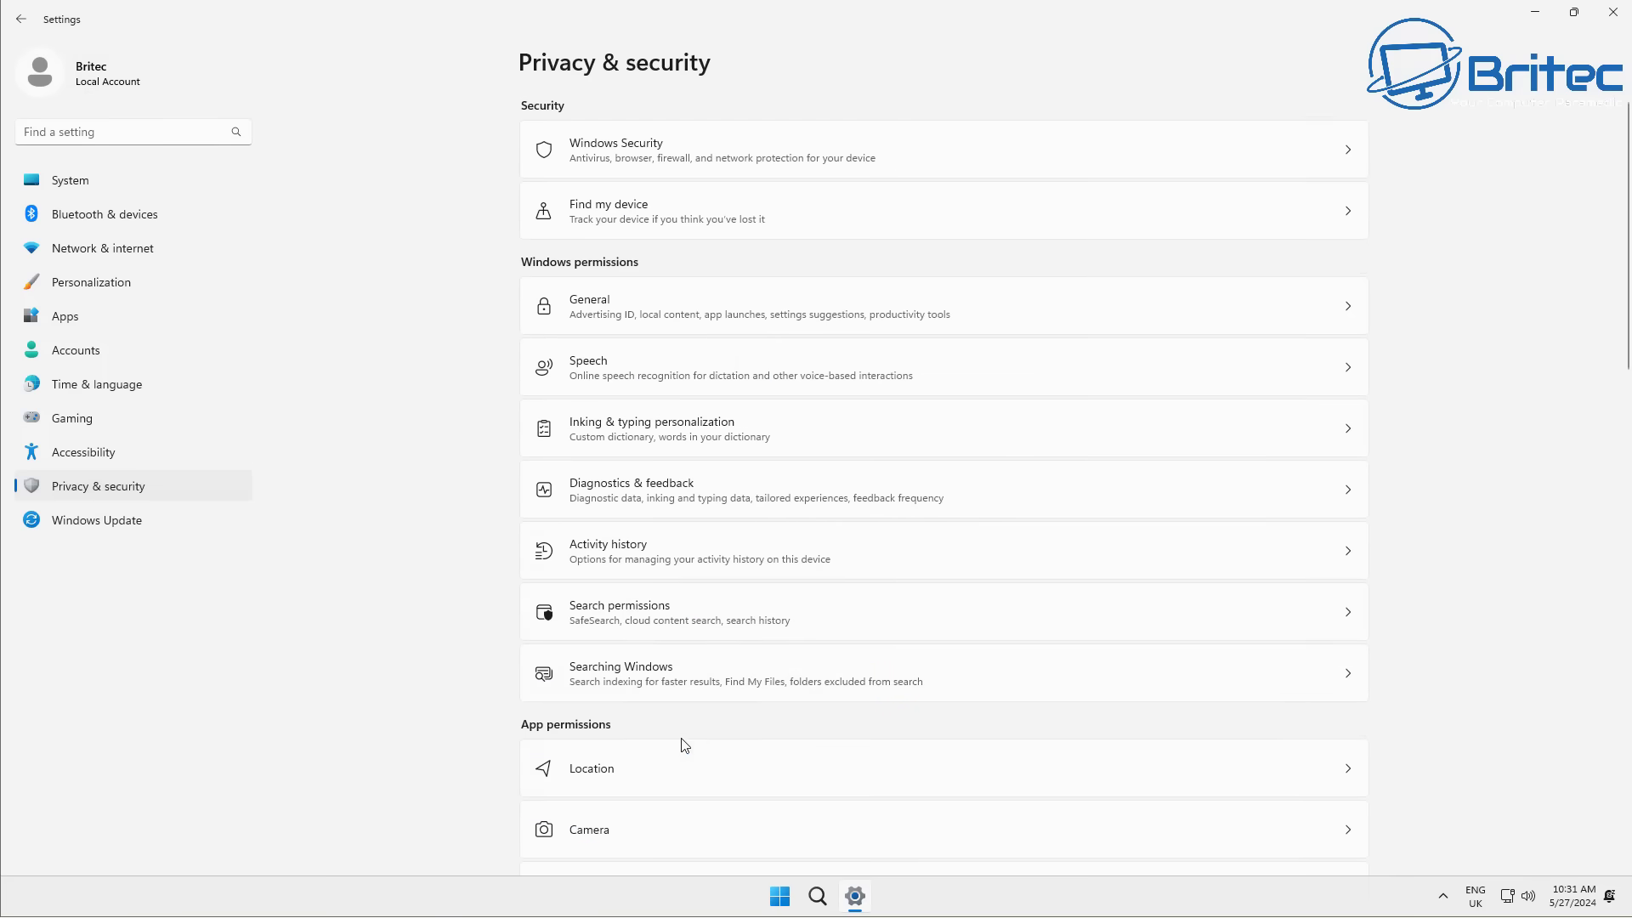
scroll(685, 745, "down", 3)
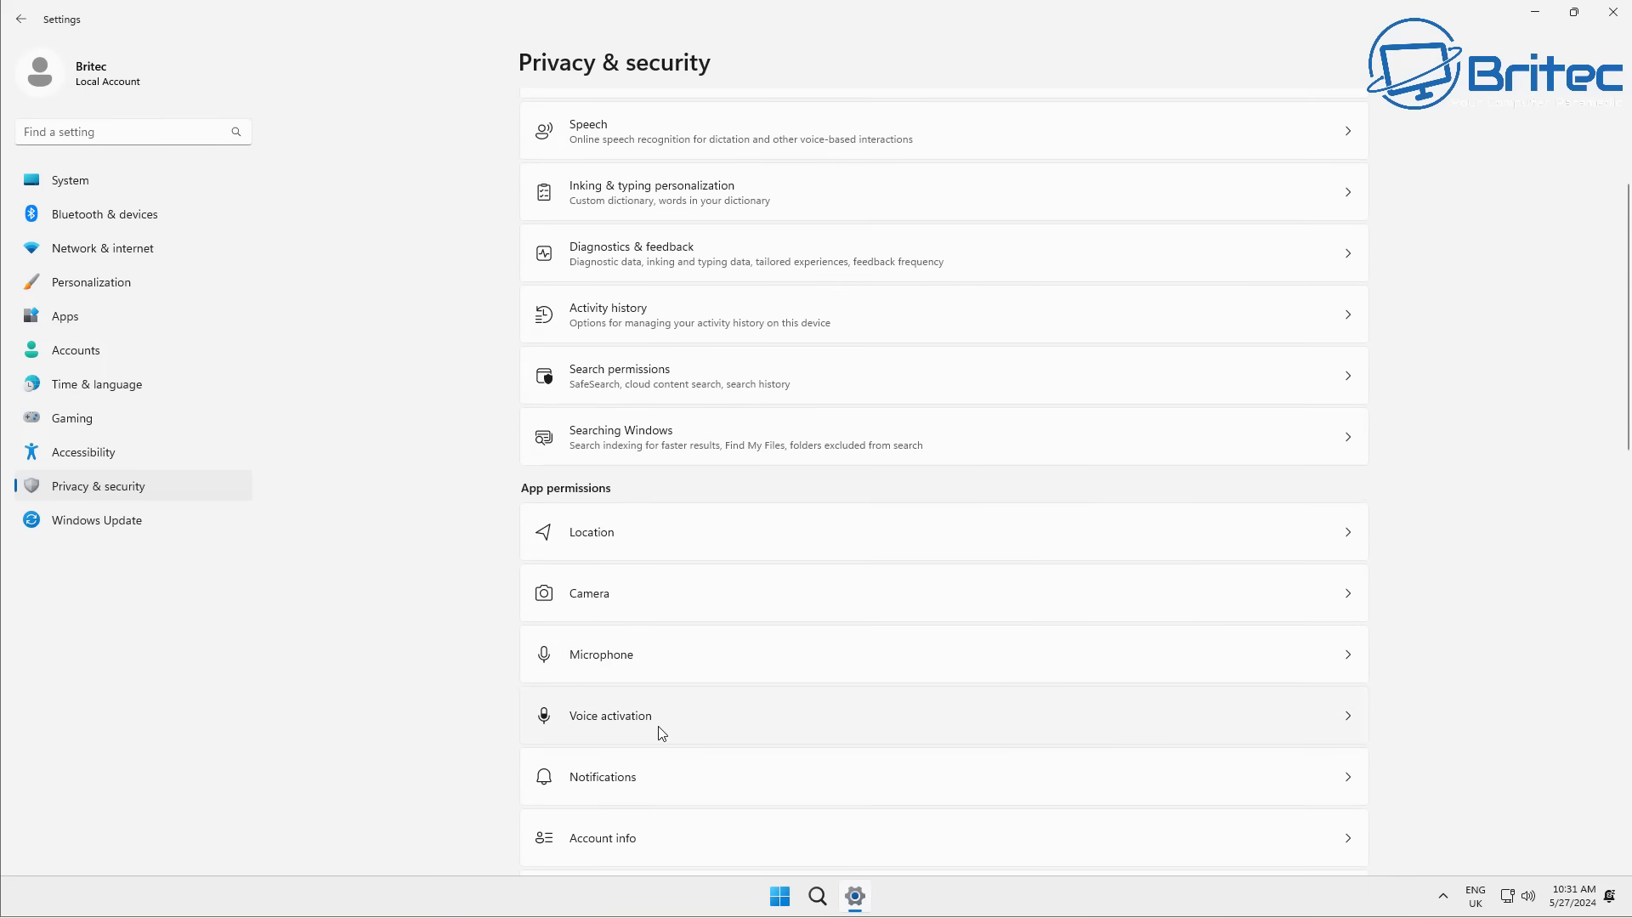
left_click(662, 733)
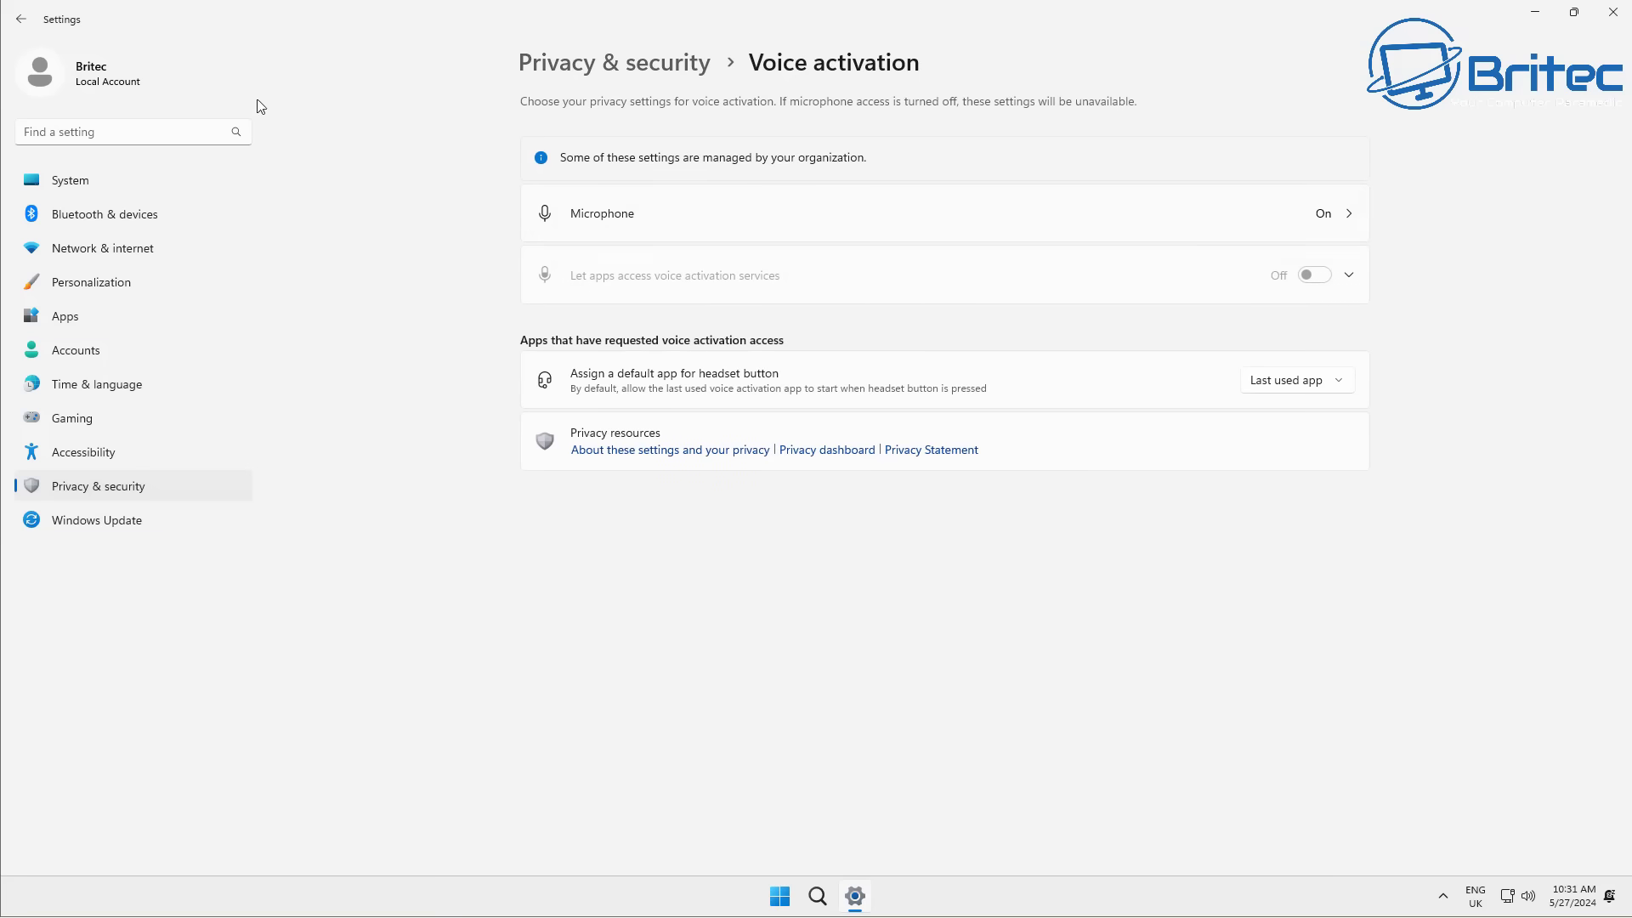
left_click(21, 19)
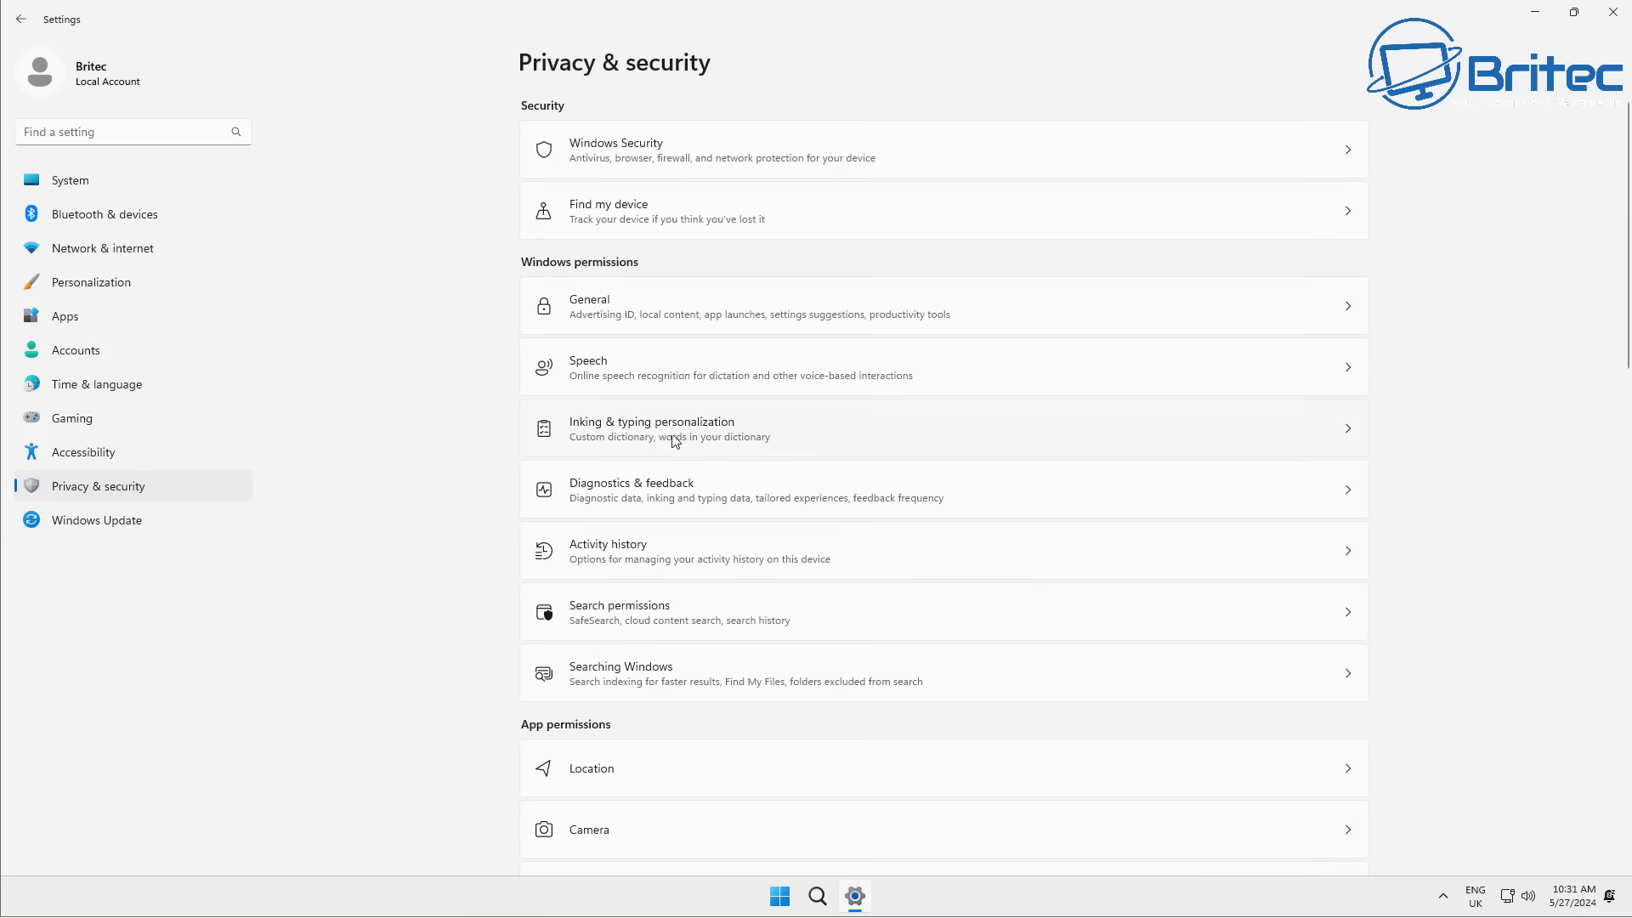
left_click(681, 206)
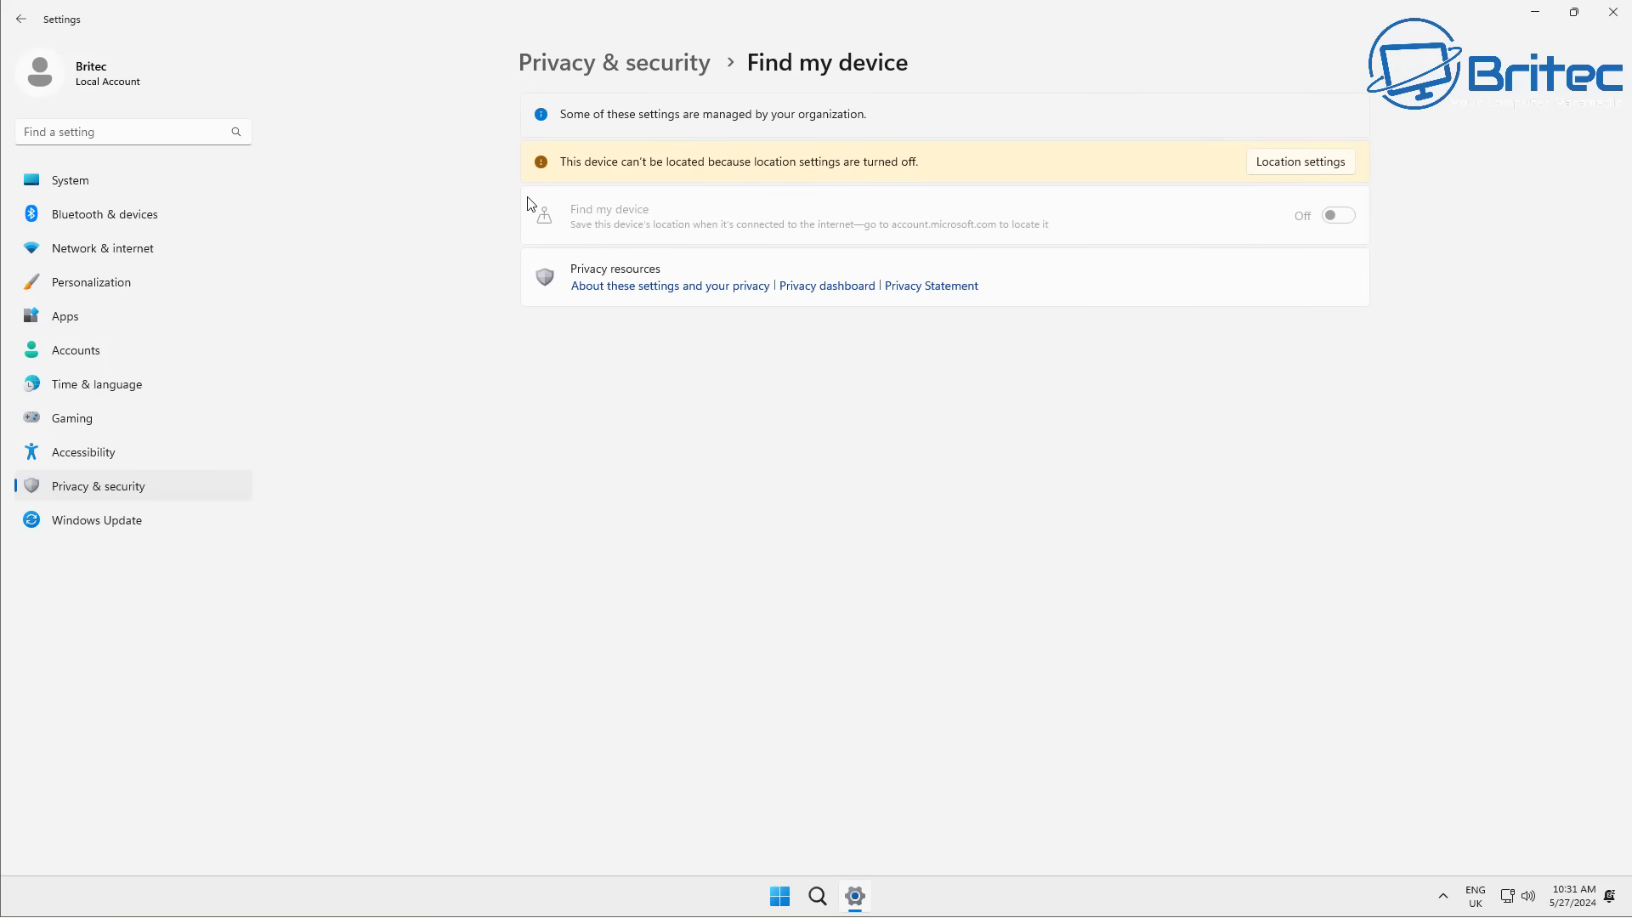
left_click(21, 20)
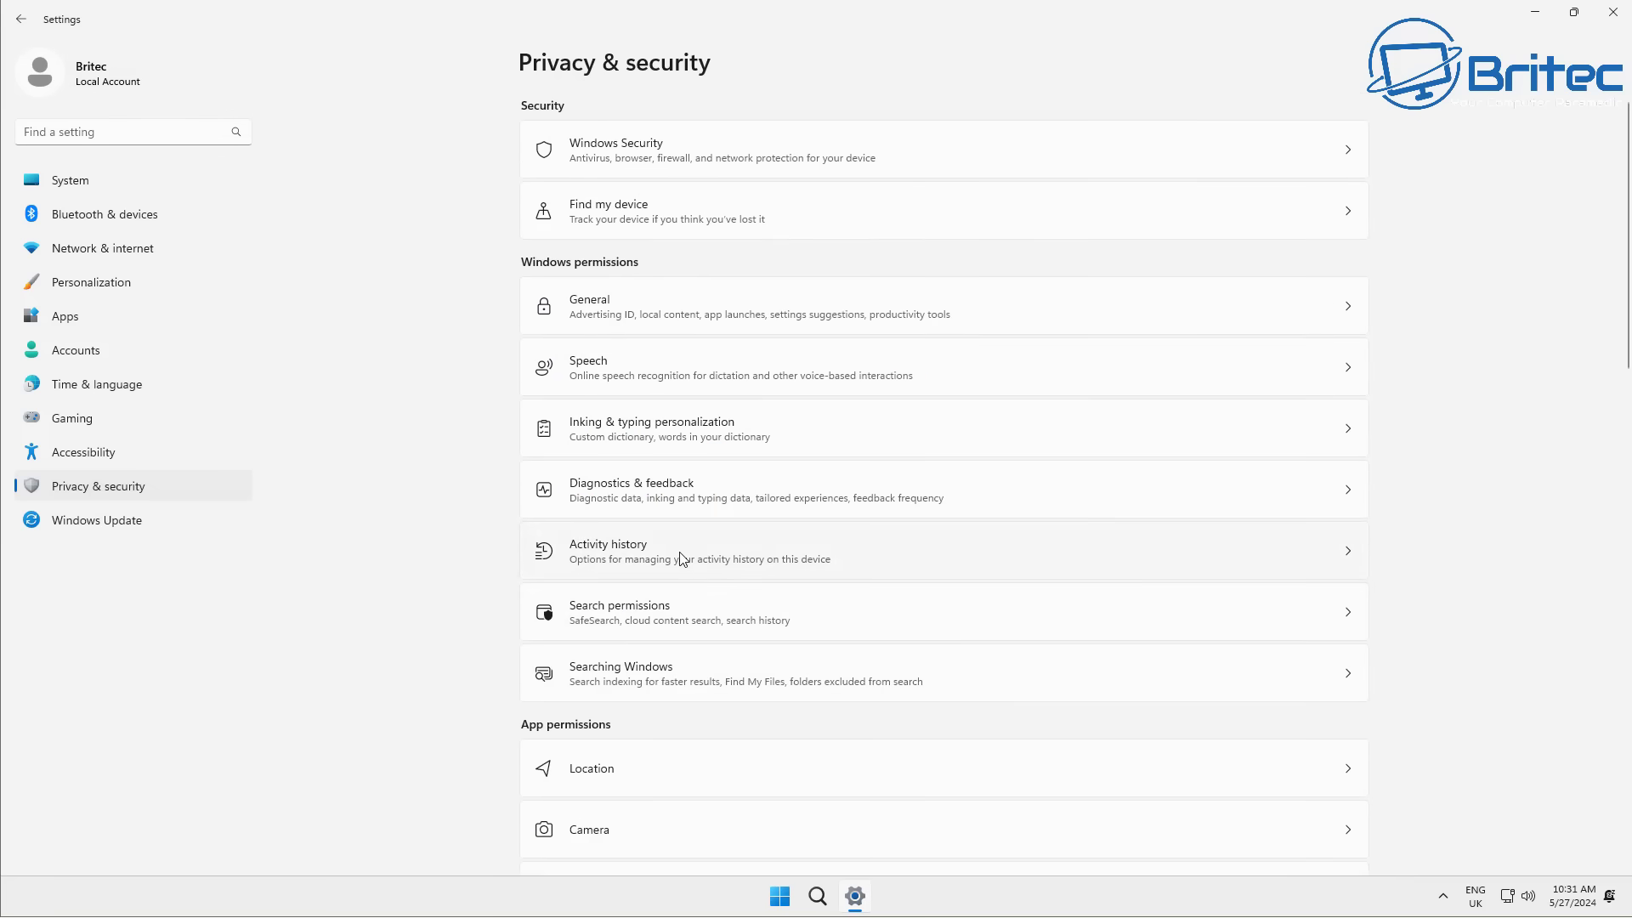
Confirm the Inking & typing personalization and Call history permissions are already off.
left_click(697, 434)
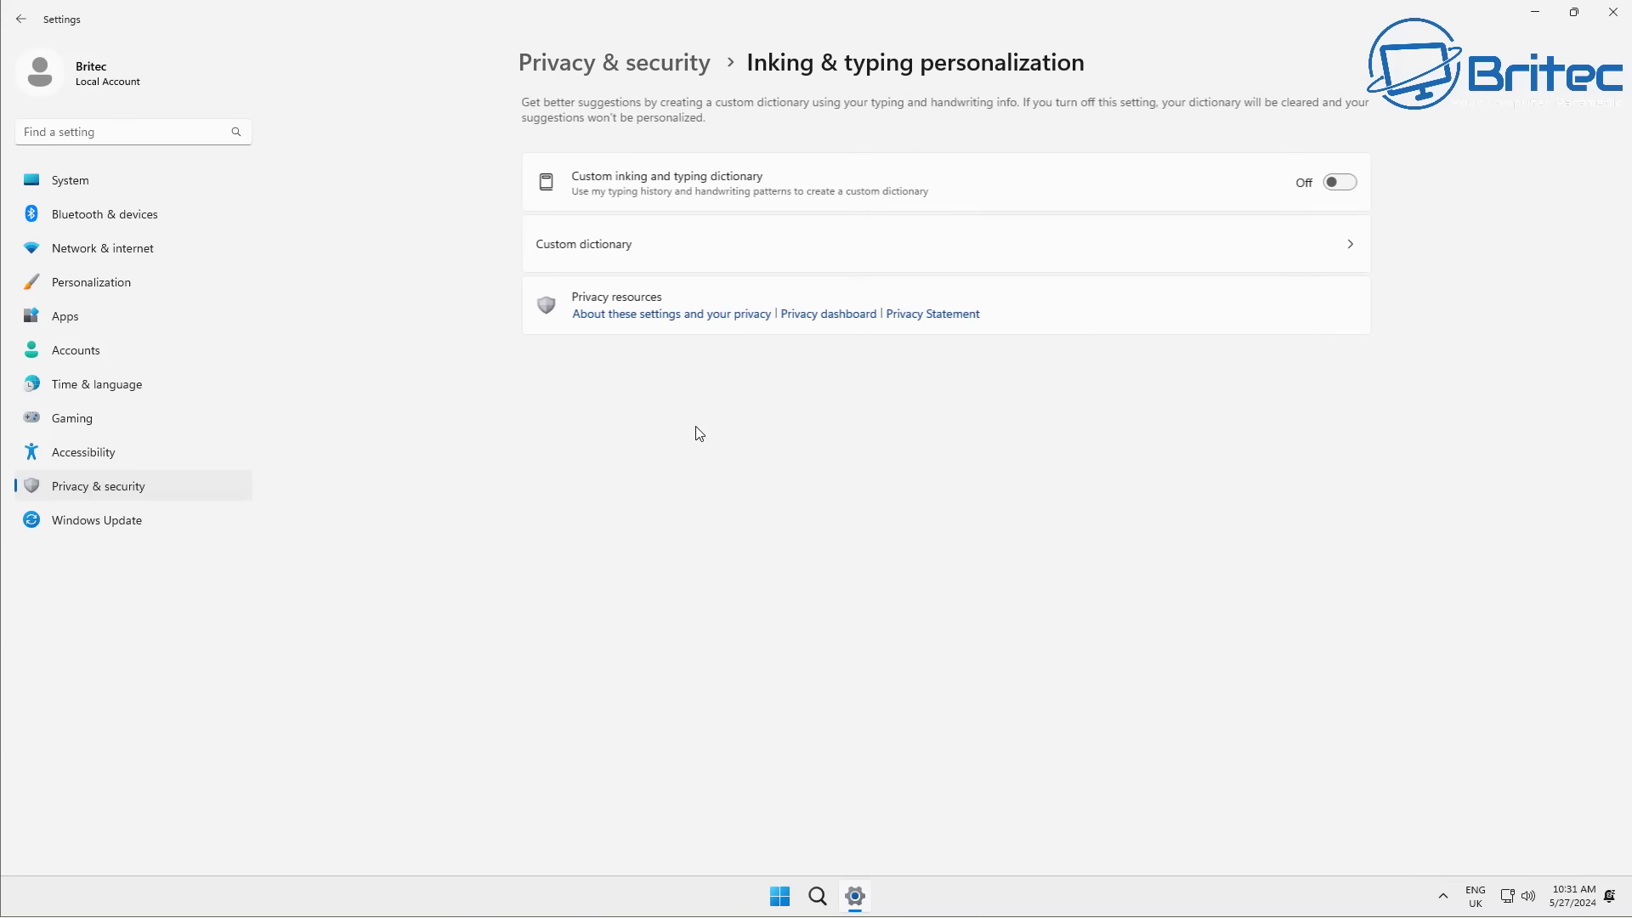
left_click(15, 14)
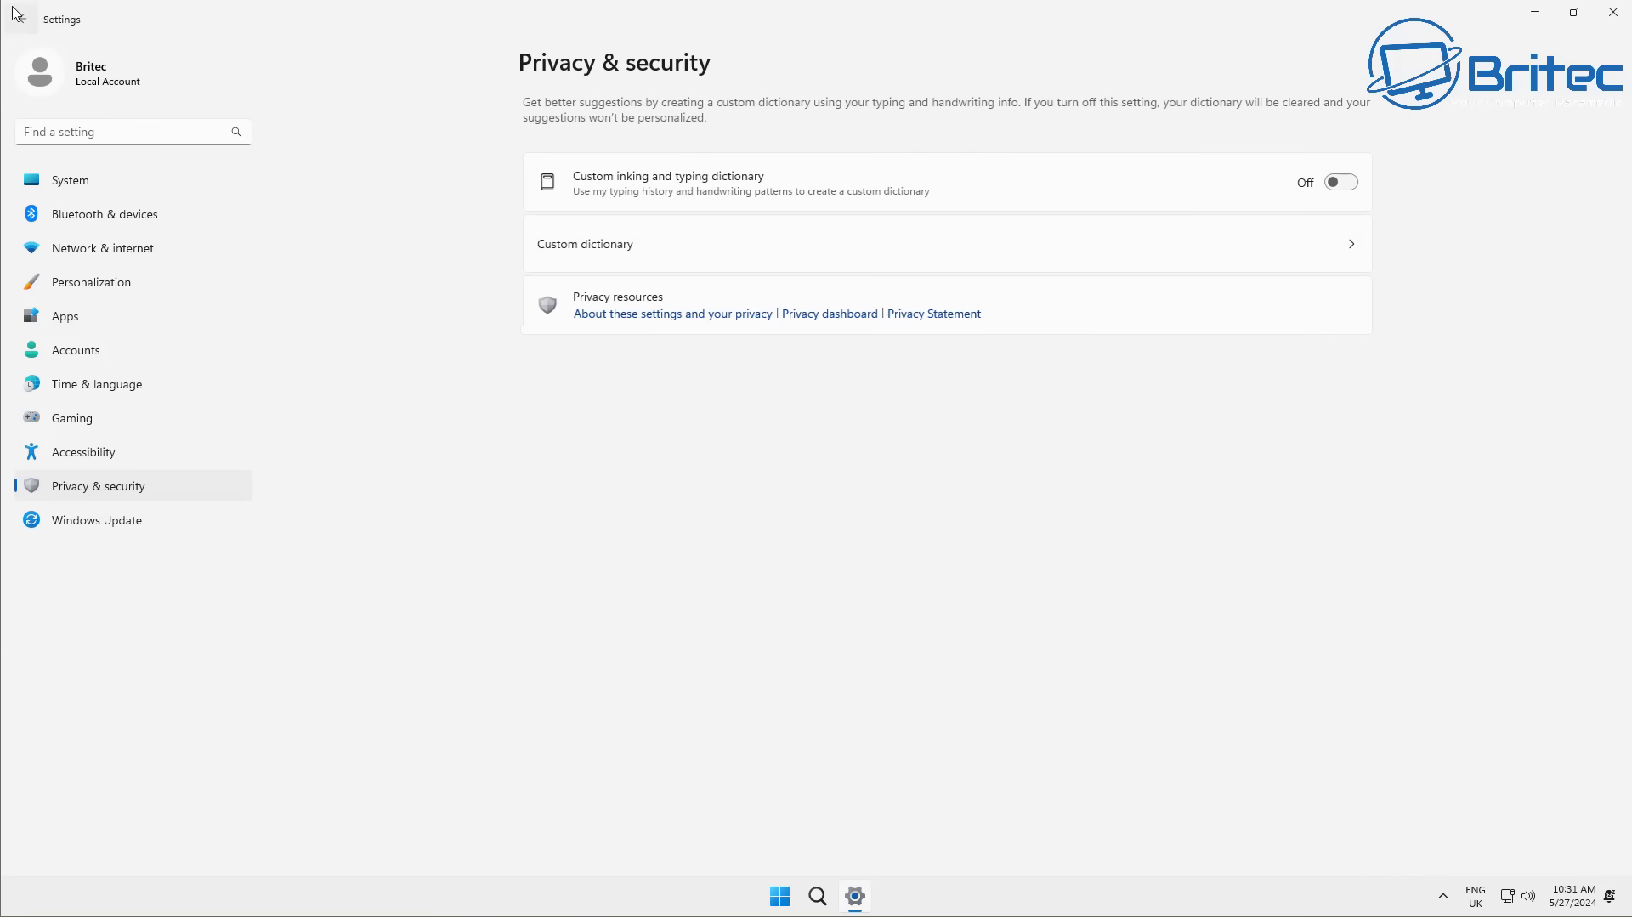
scroll(727, 564, "down", 6)
scroll(729, 565, "down", 5)
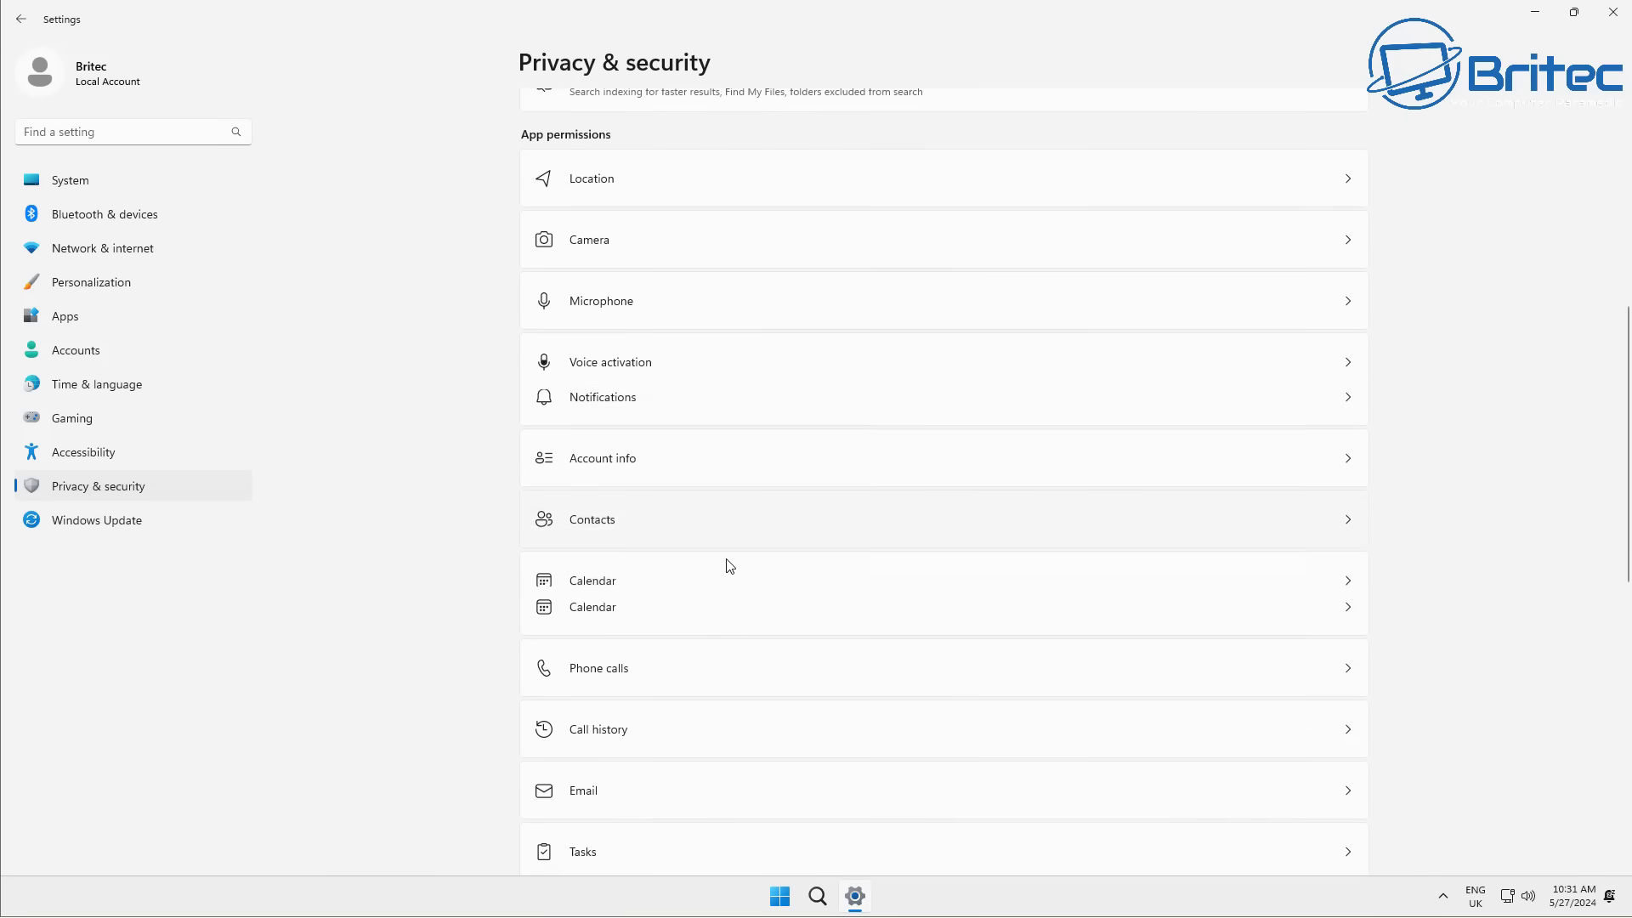
left_click(675, 394)
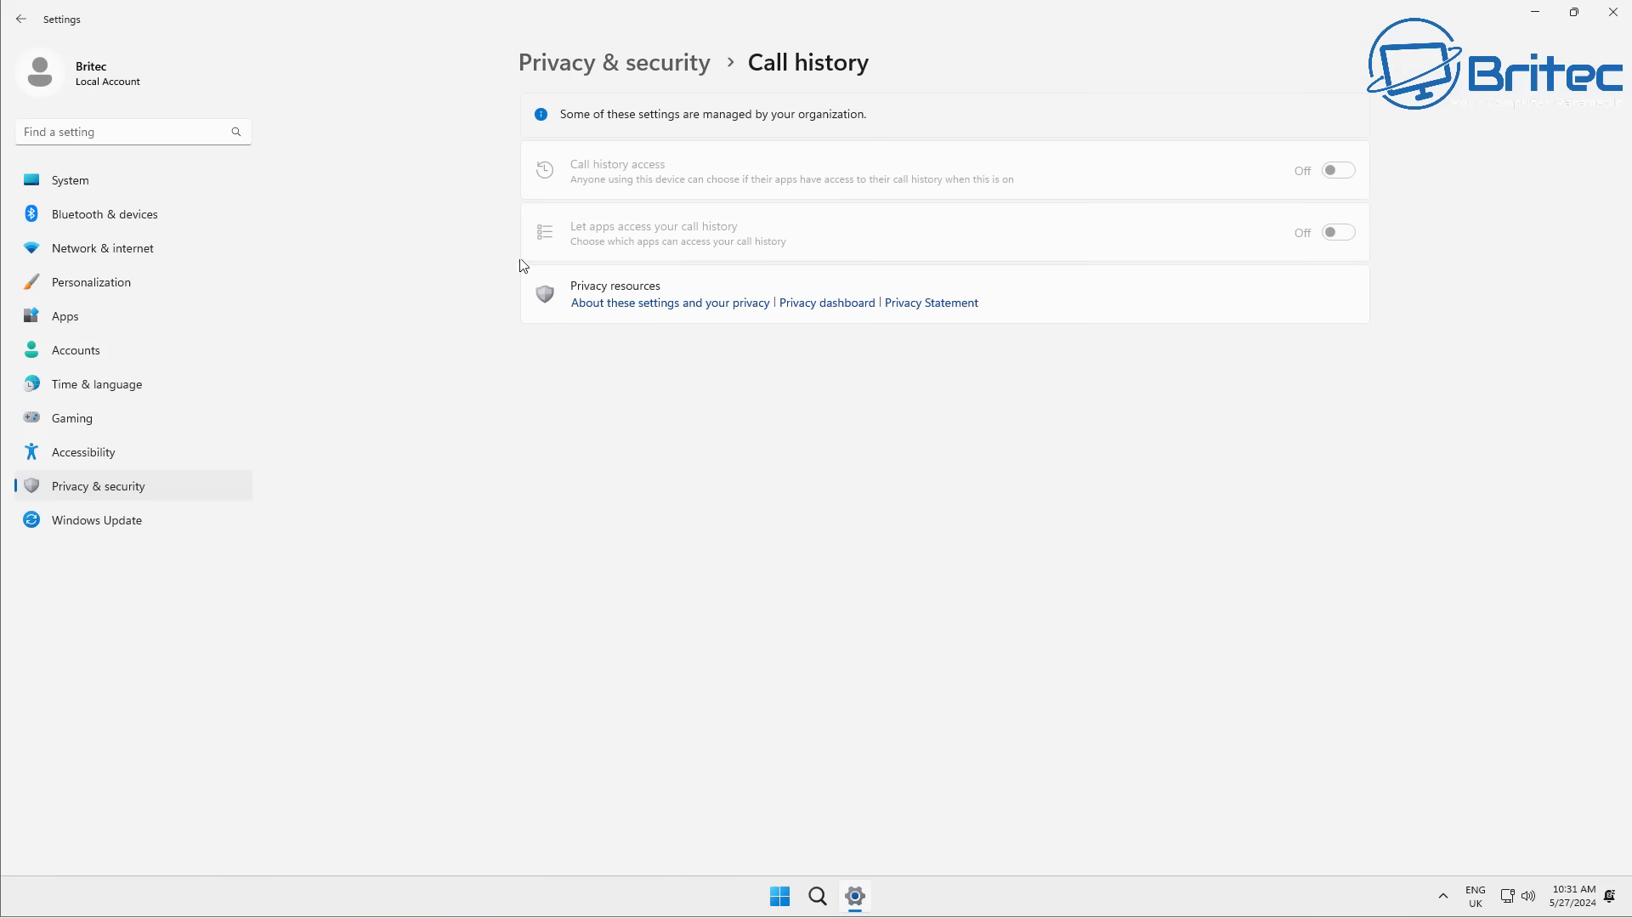
left_click(21, 19)
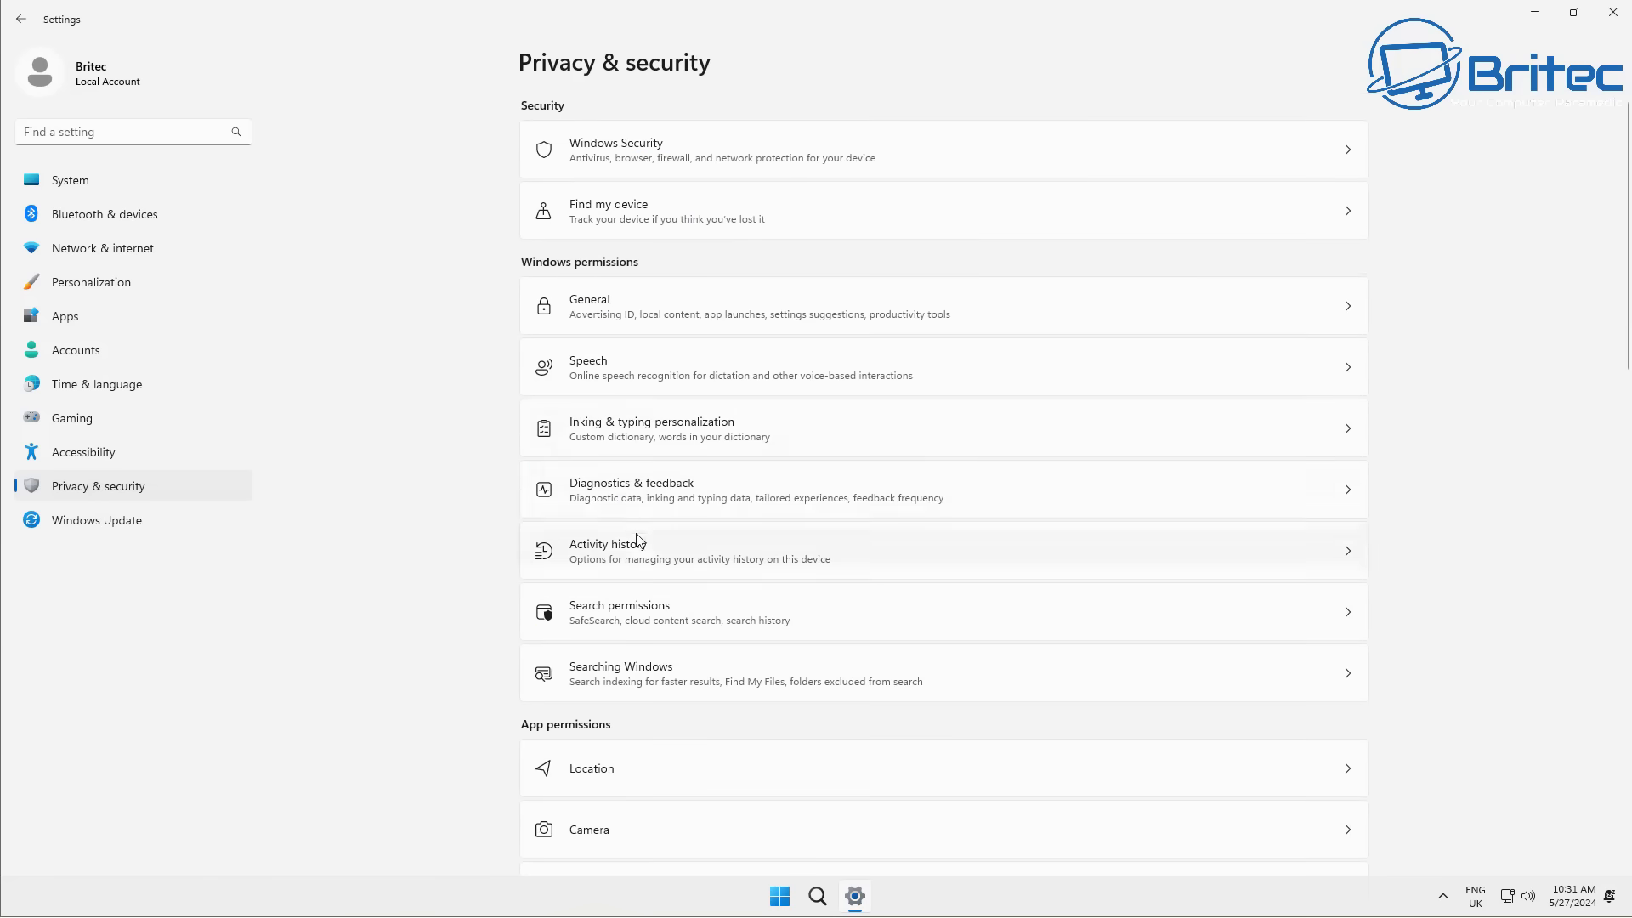
scroll(638, 539, "down", 4)
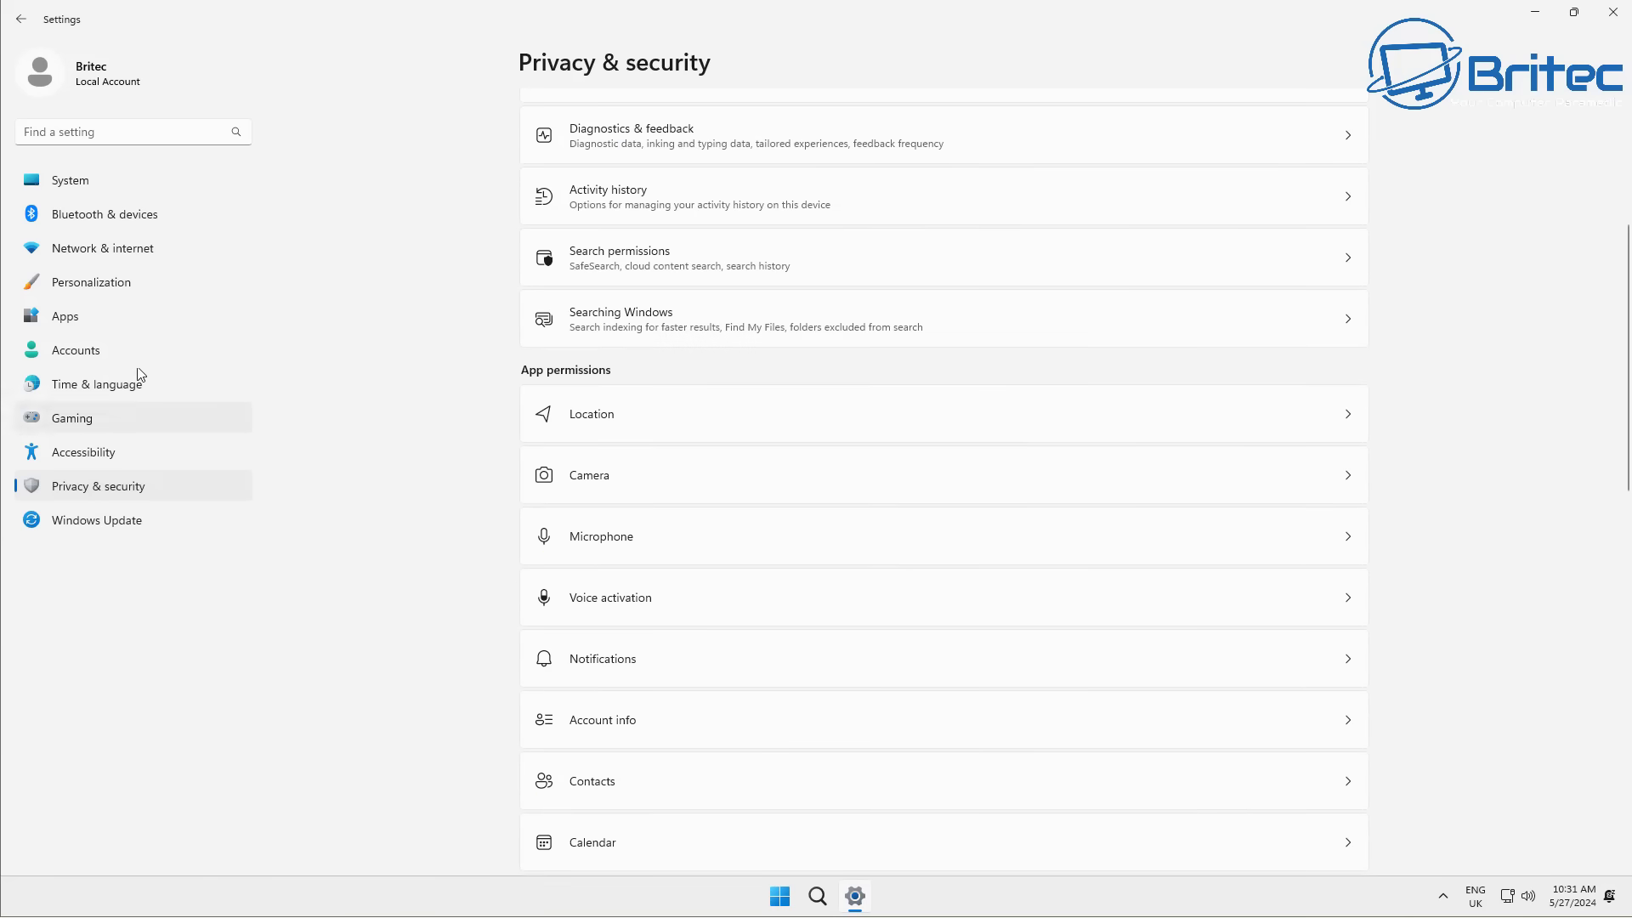
Review the C: drive's usage under System > Storage, then return to the System page.
left_click(85, 185)
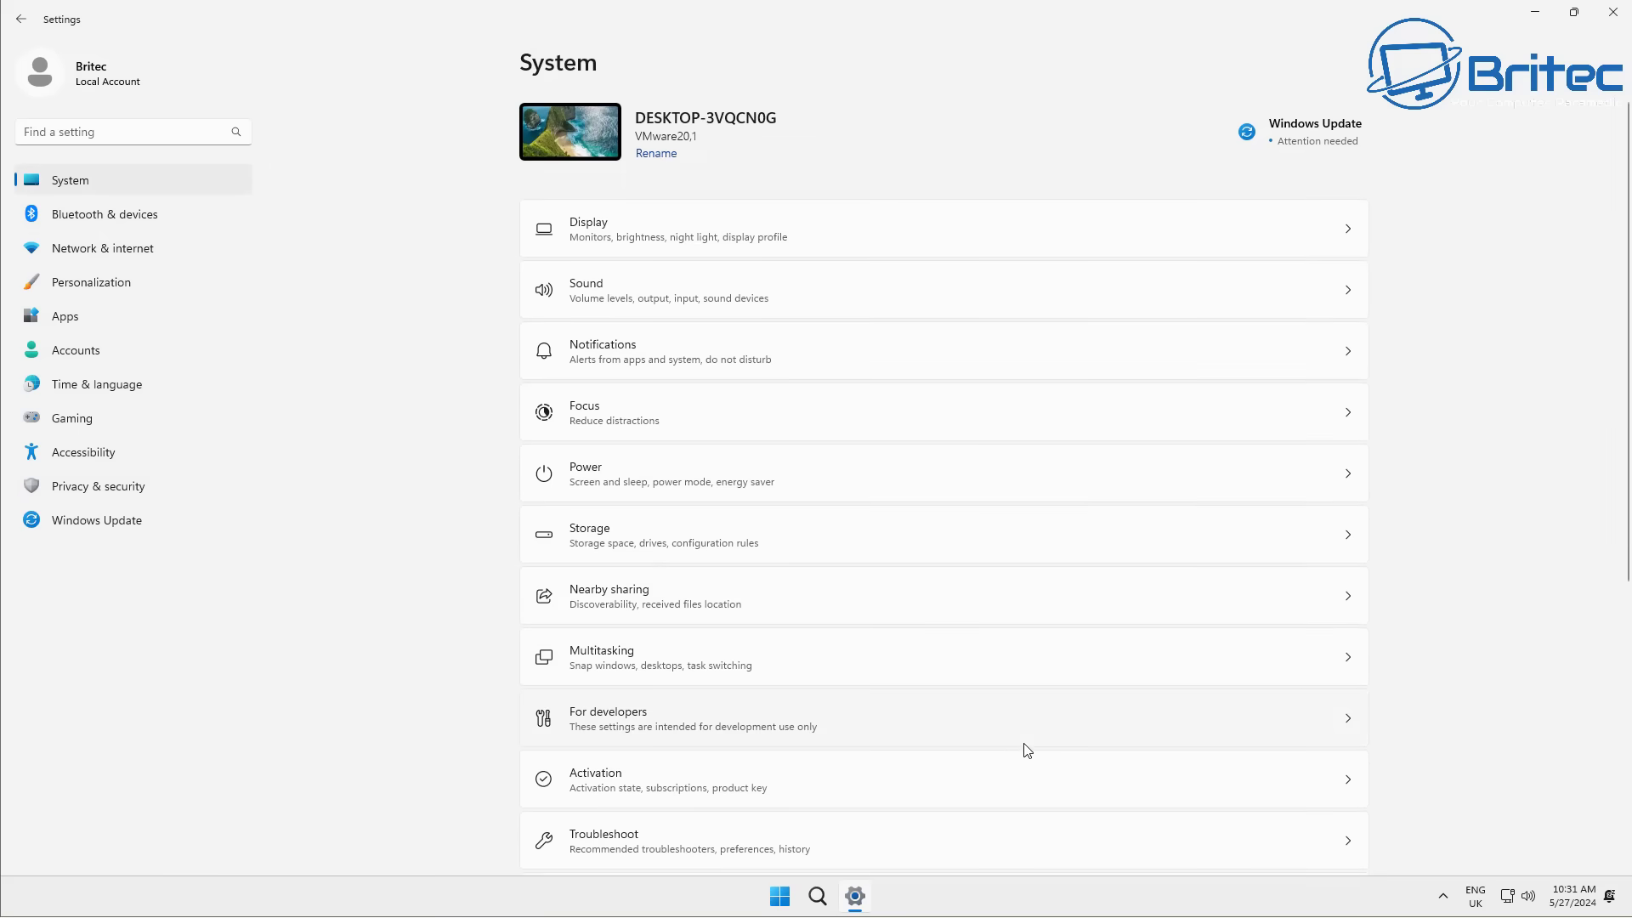
scroll(1003, 740, "down", 5)
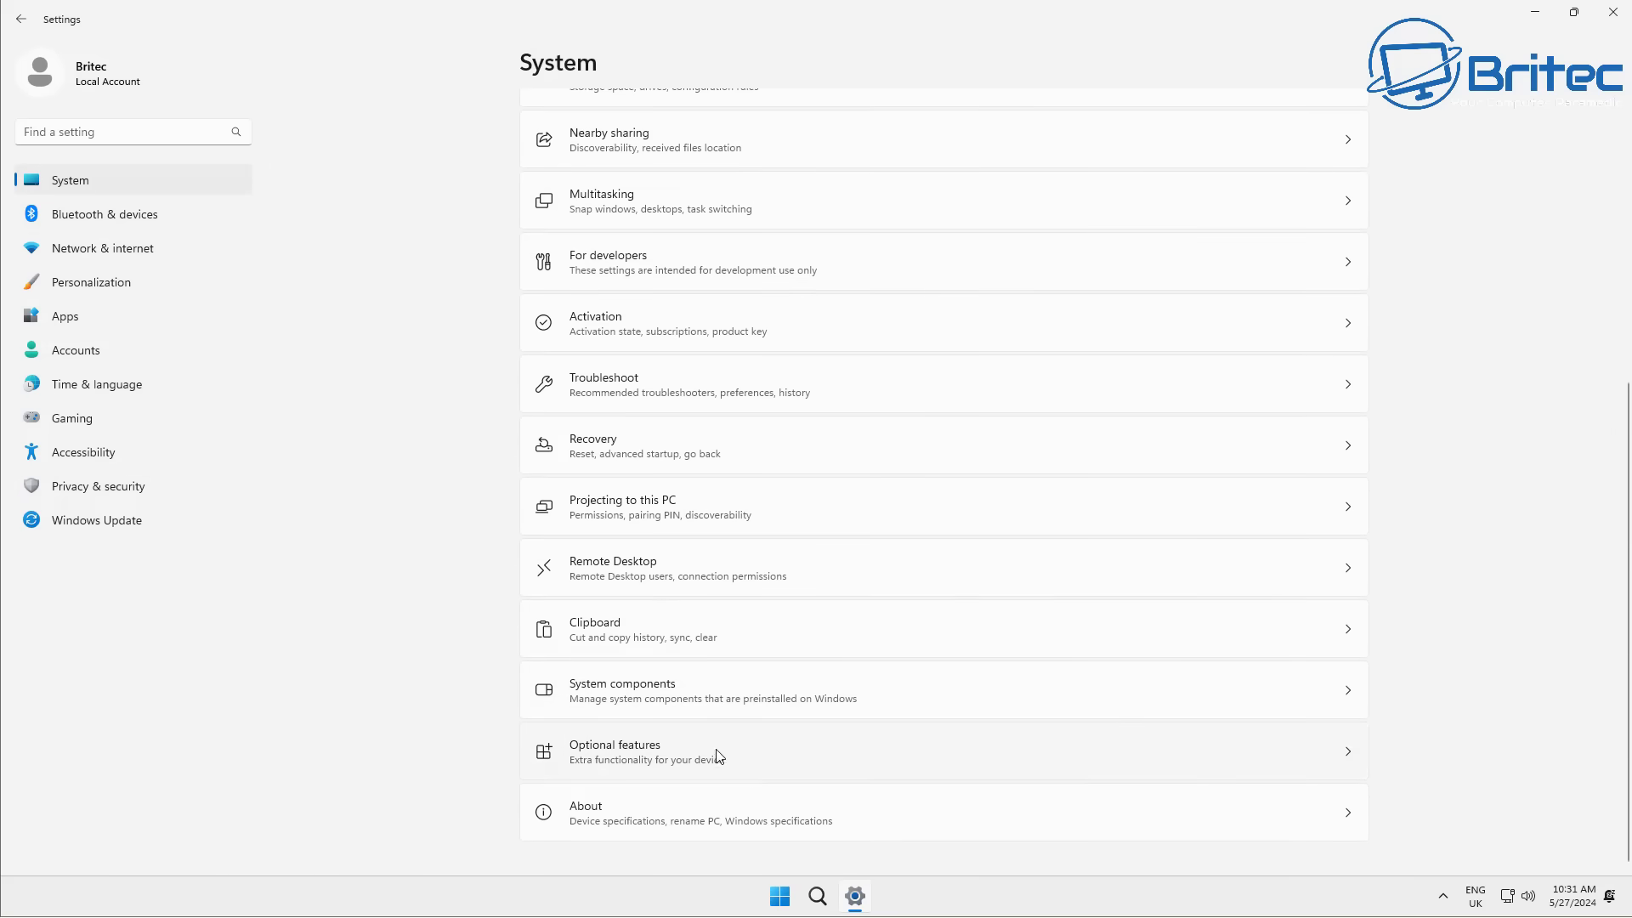
scroll(740, 504, "up", 4)
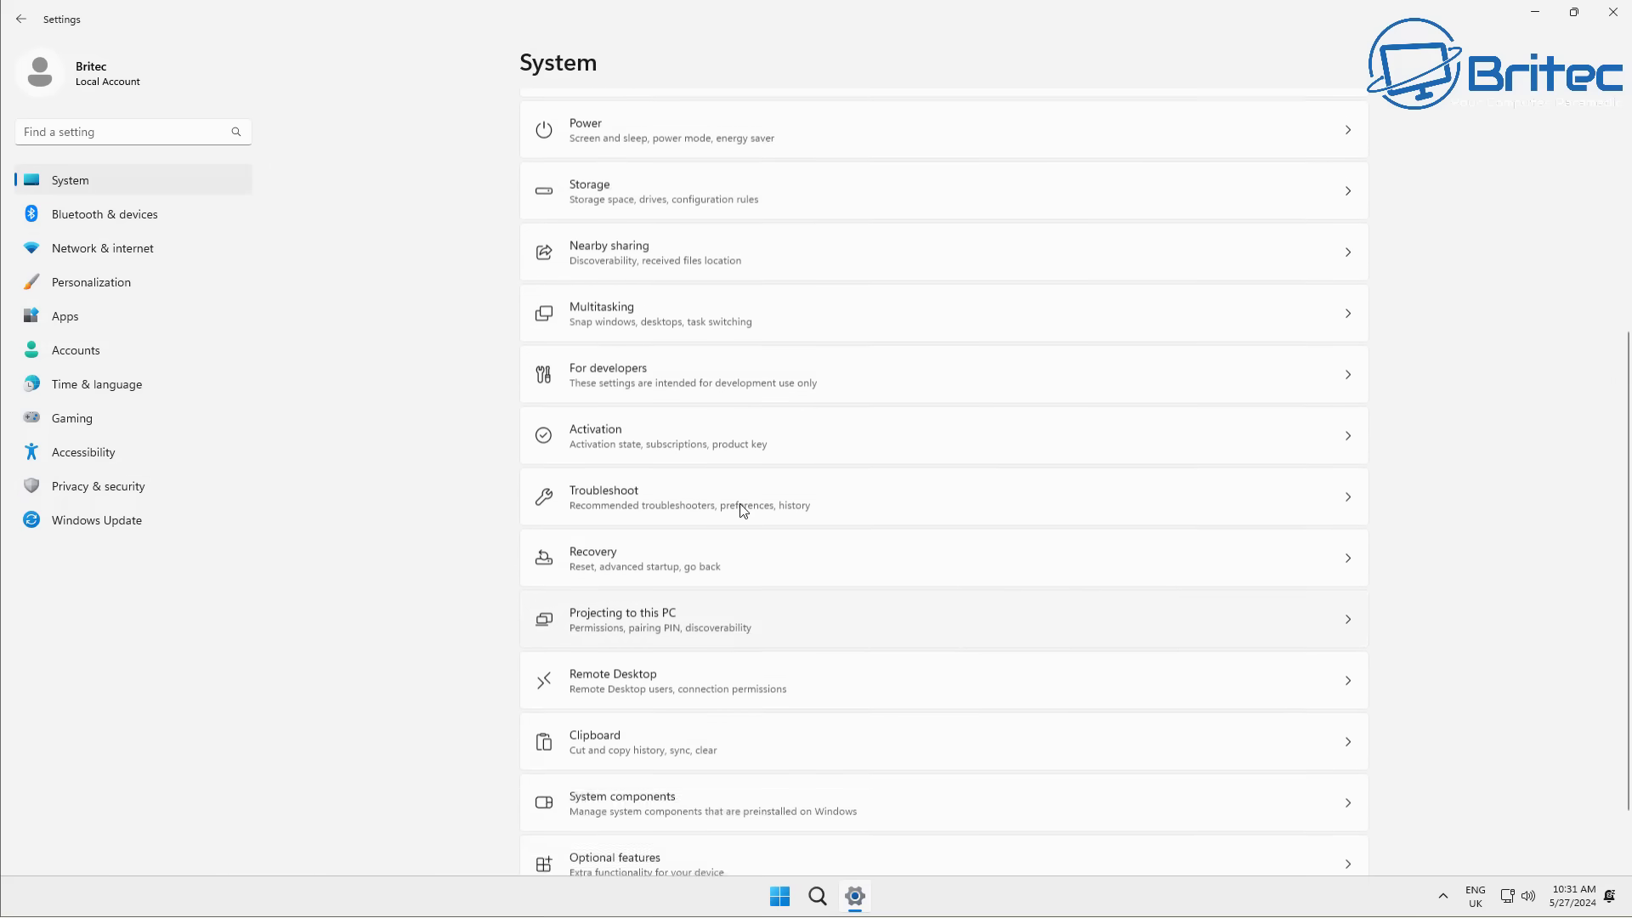
left_click(718, 435)
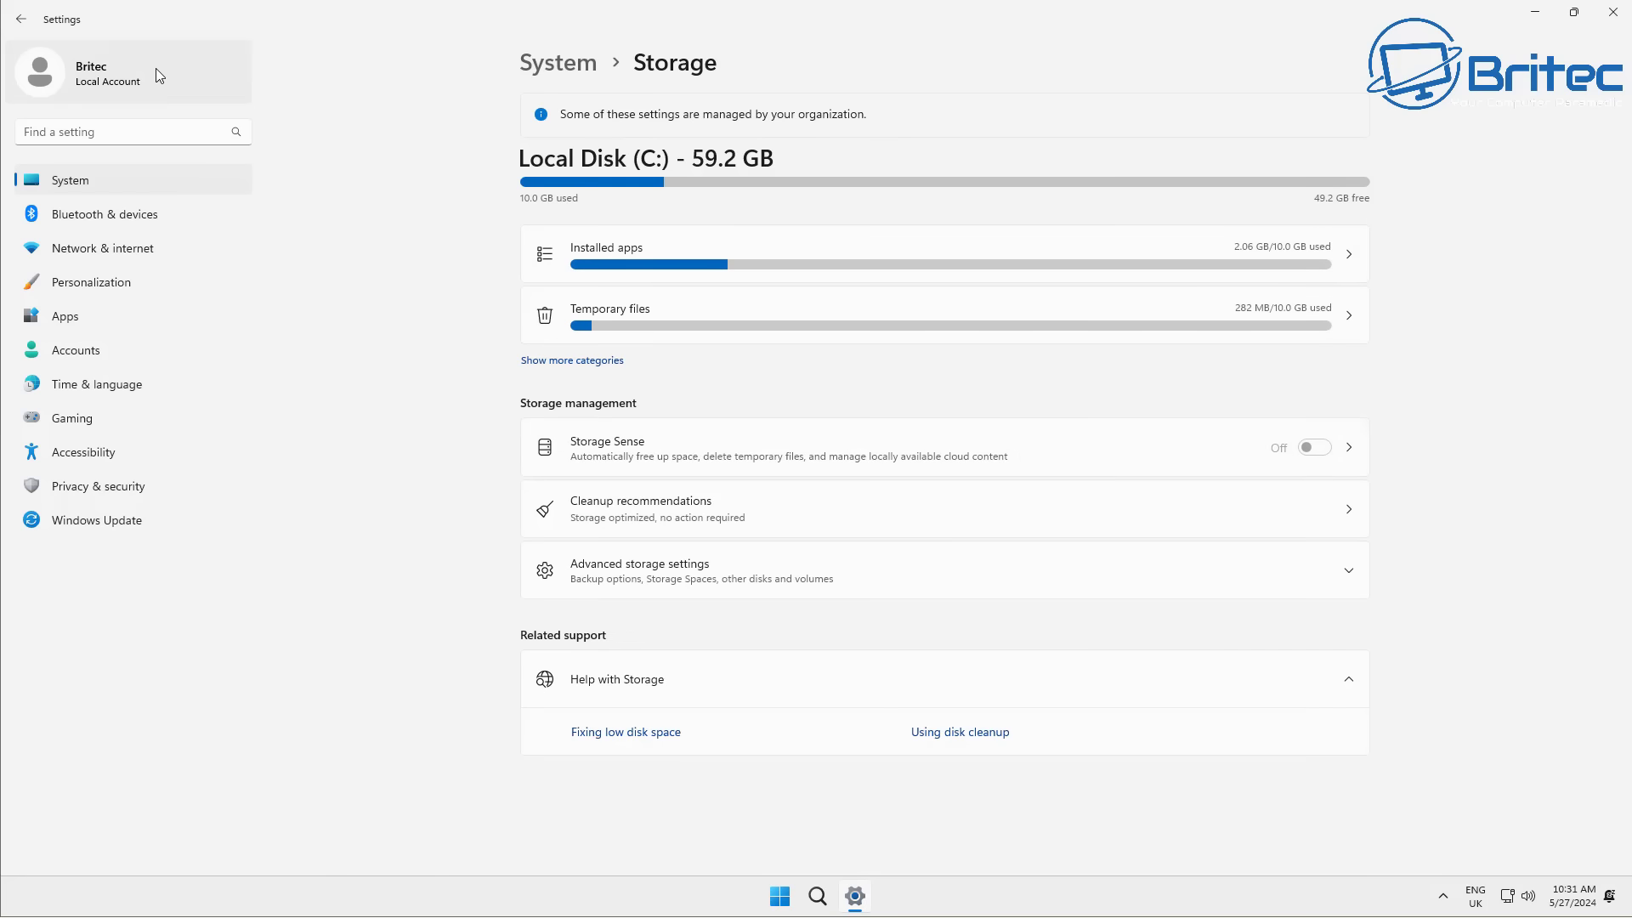
left_click(25, 18)
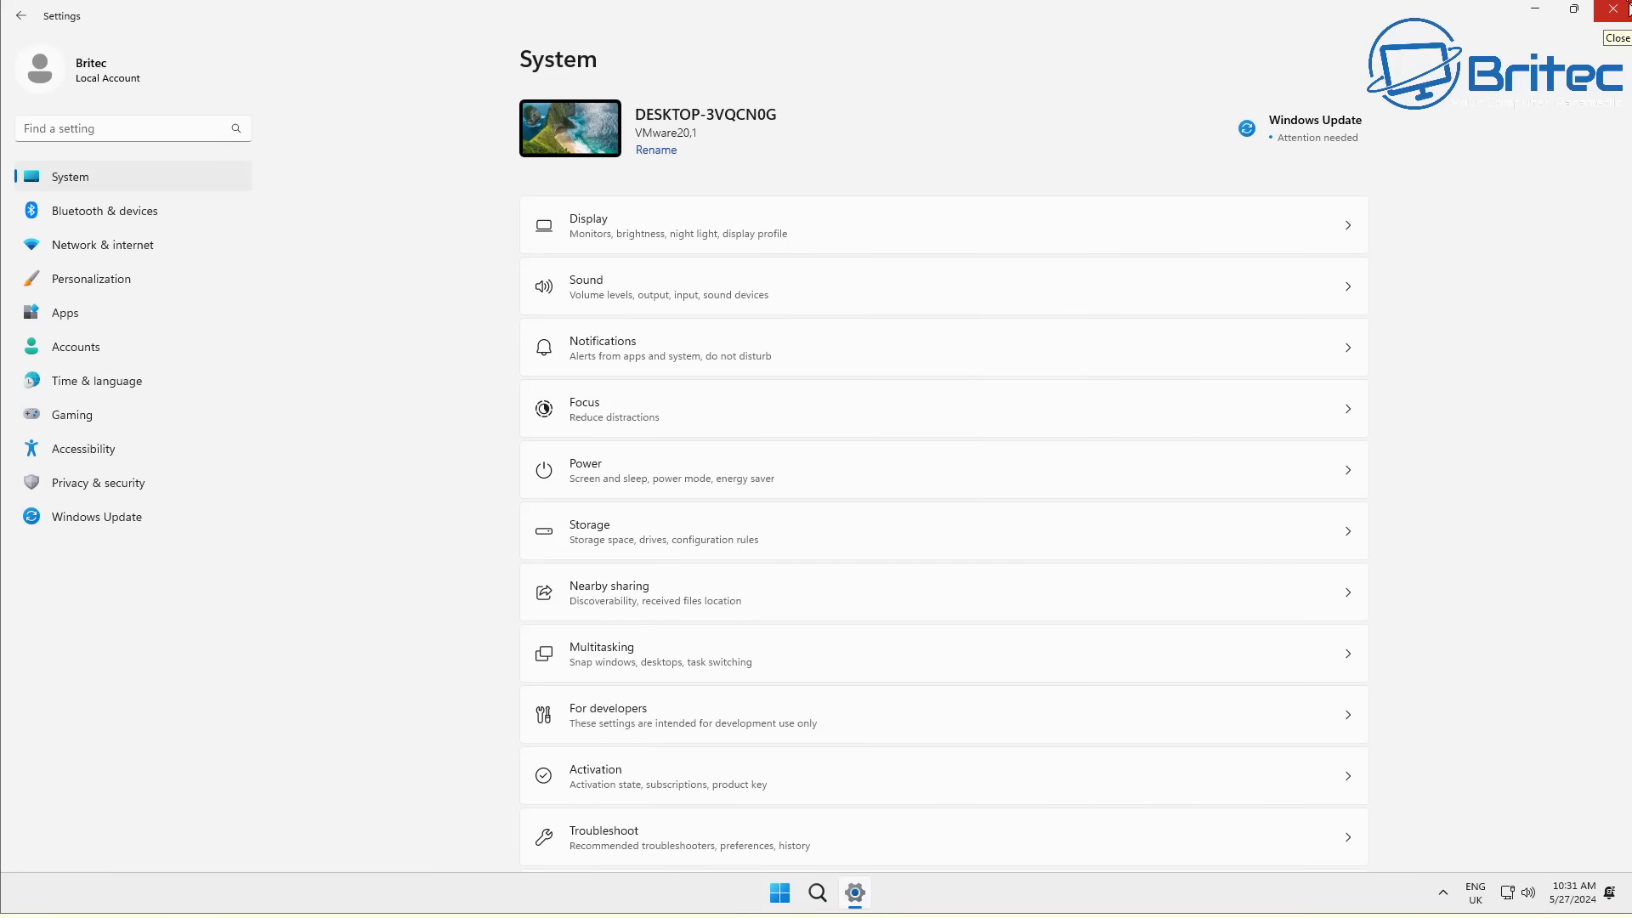
left_click(1618, 19)
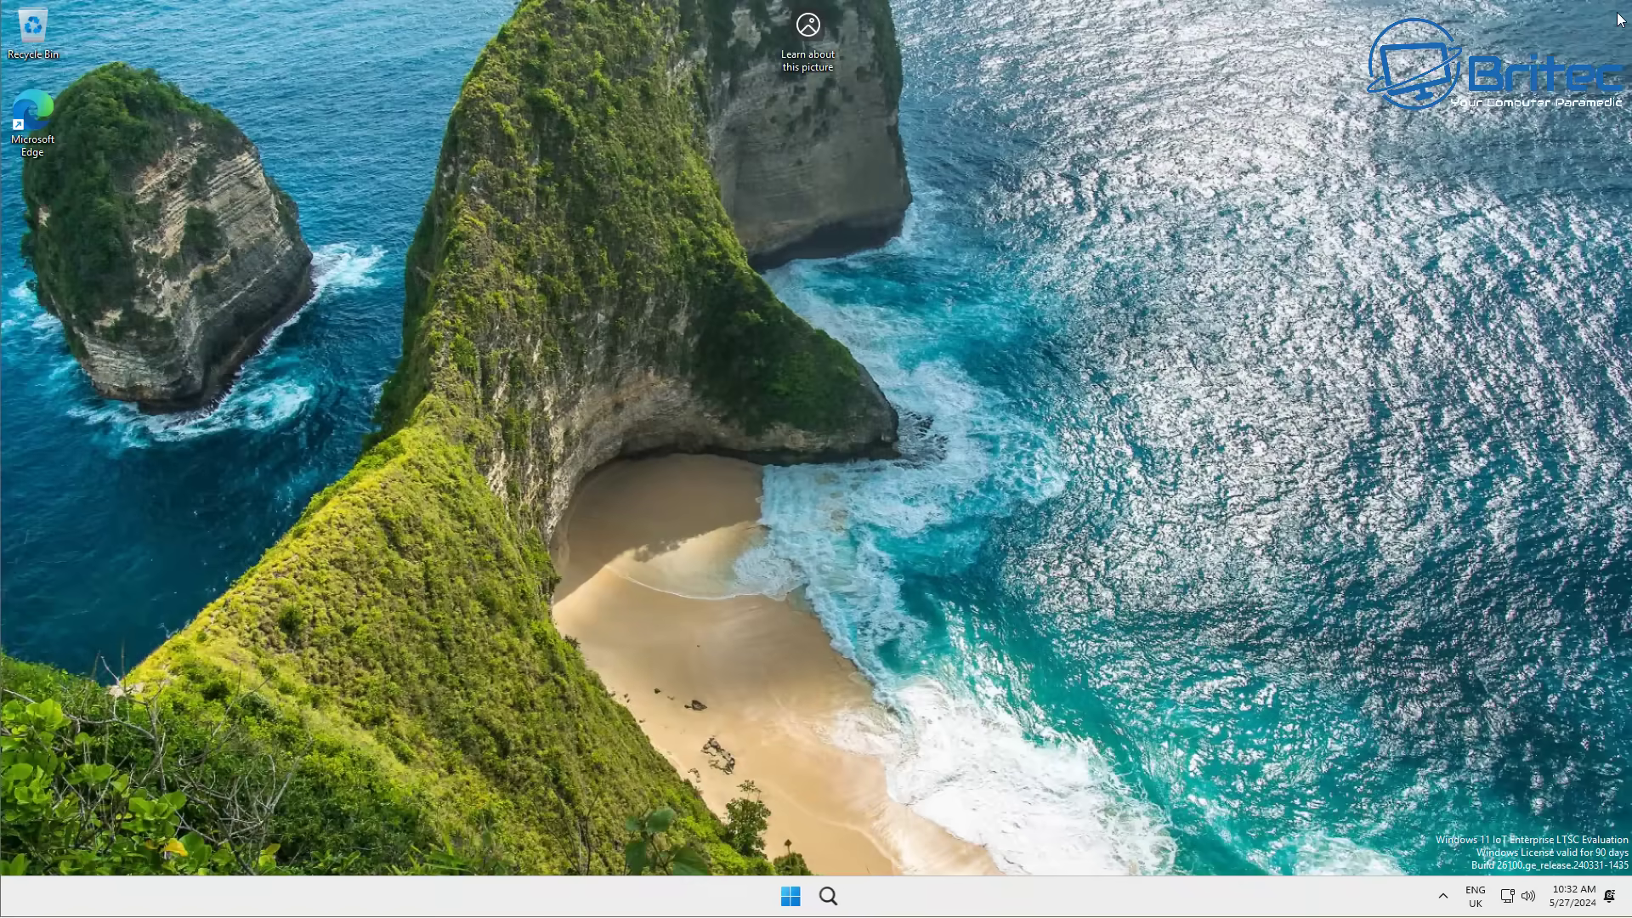